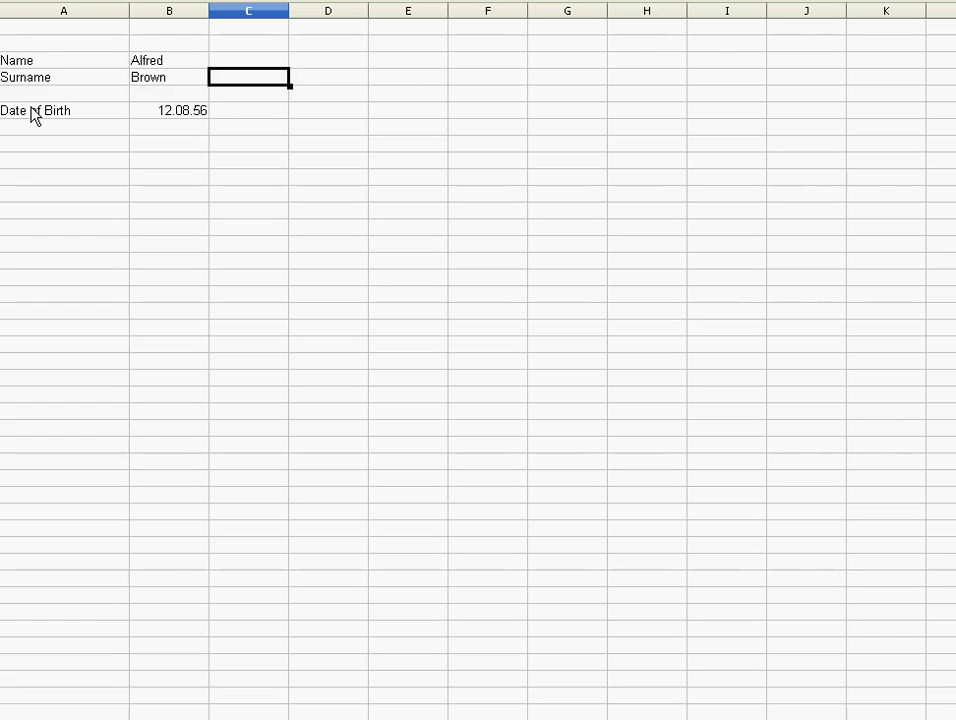
# - Enter the label "Language" in cell A1 above the Name row
pyautogui.click(108, 31)
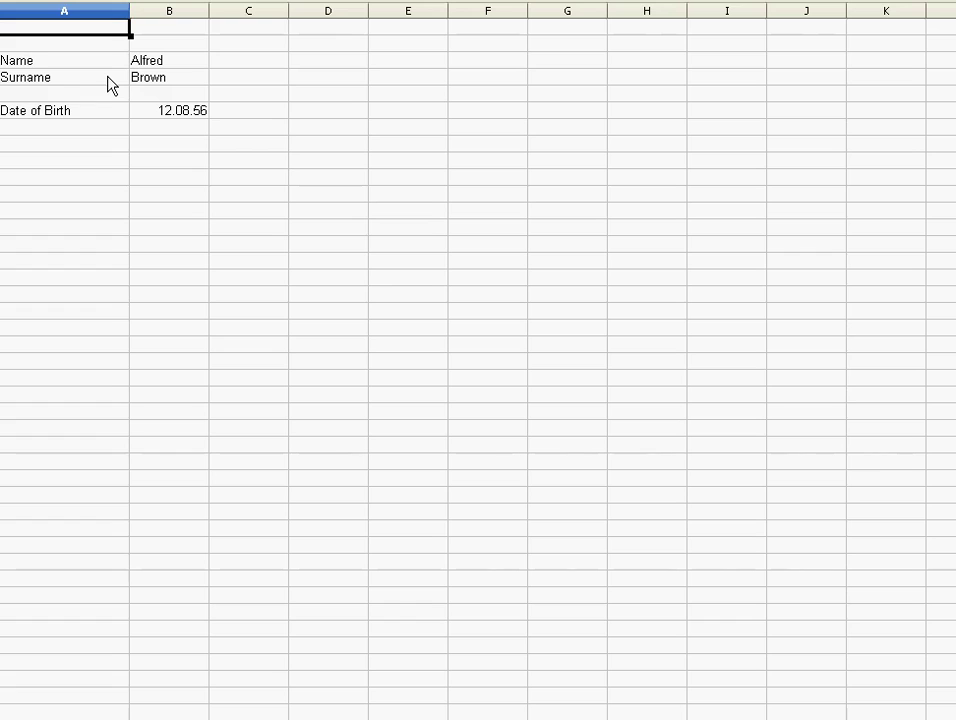
pyautogui.write('Language')
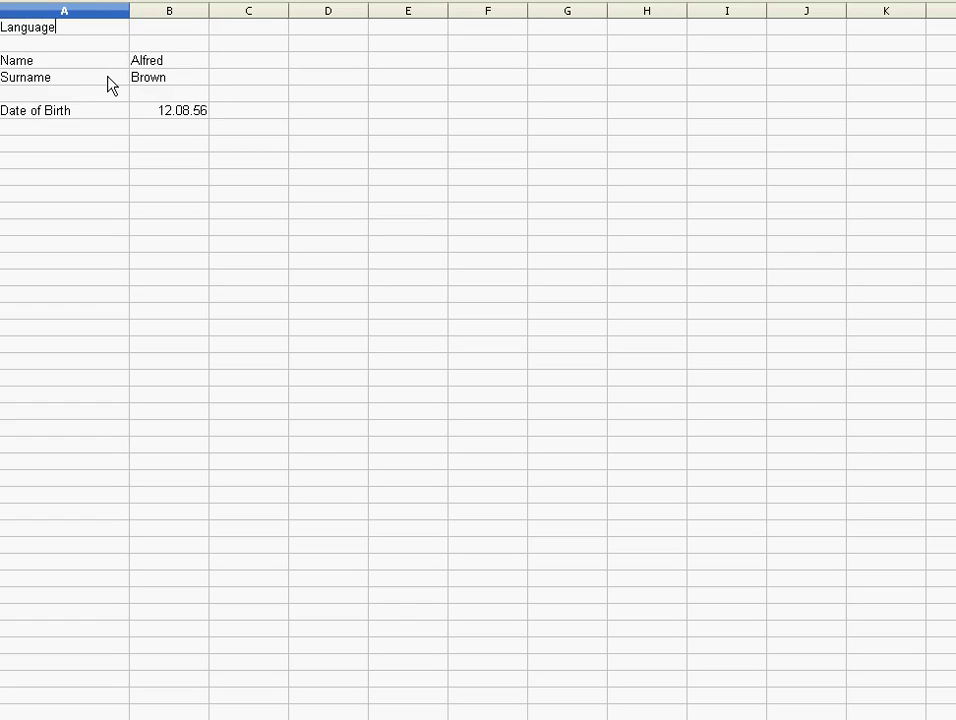
pyautogui.press('Tab')
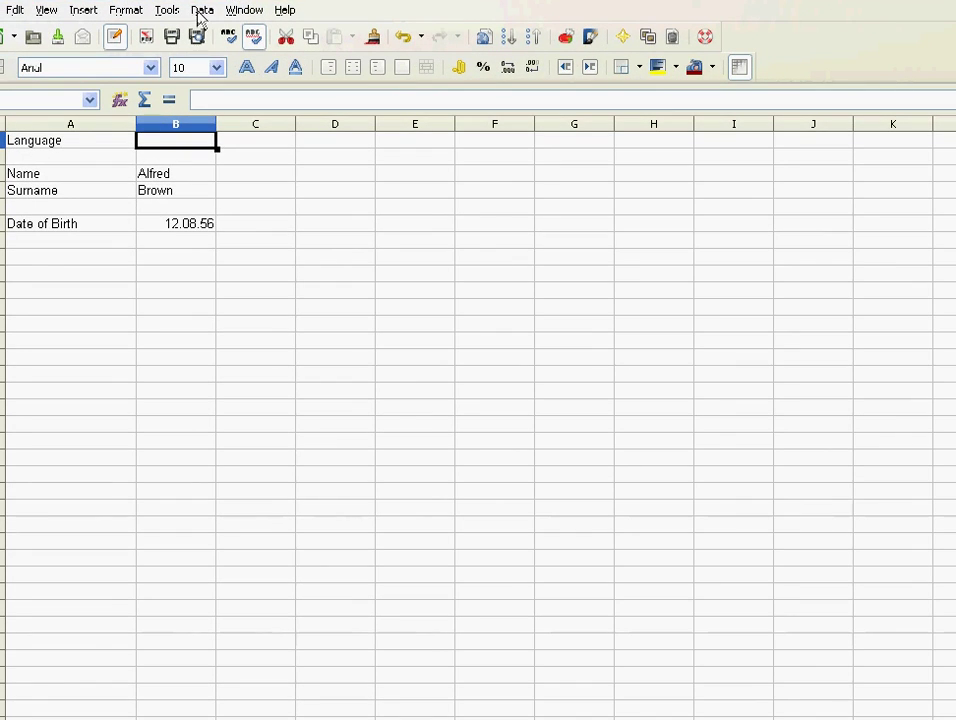
# - Start a validity rule for cell B1 that allows only values from a List
pyautogui.click(201, 12)
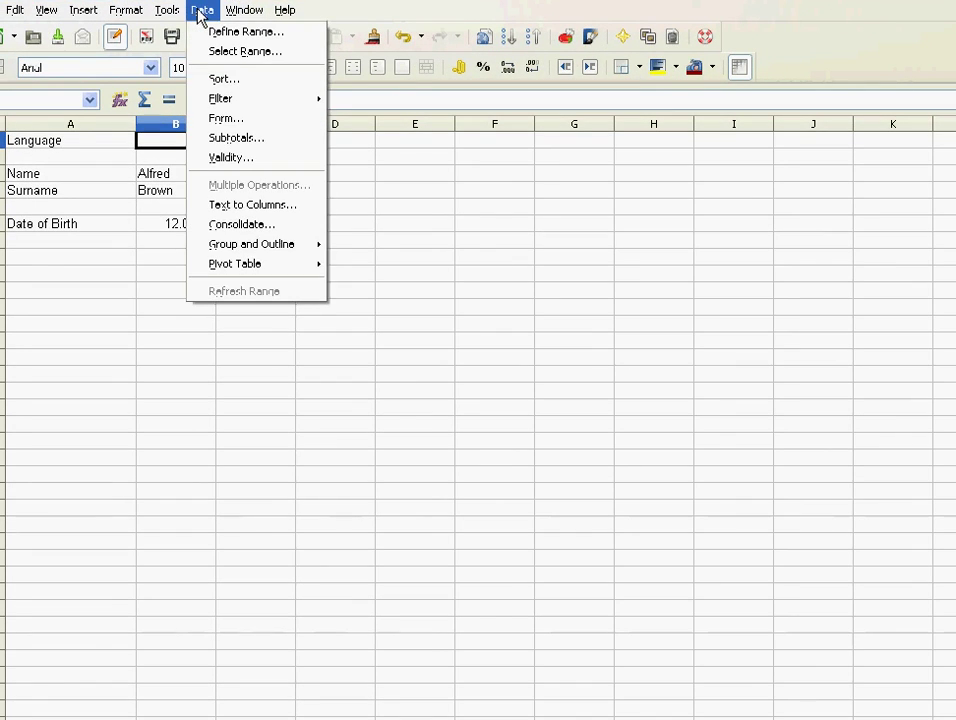
pyautogui.click(237, 163)
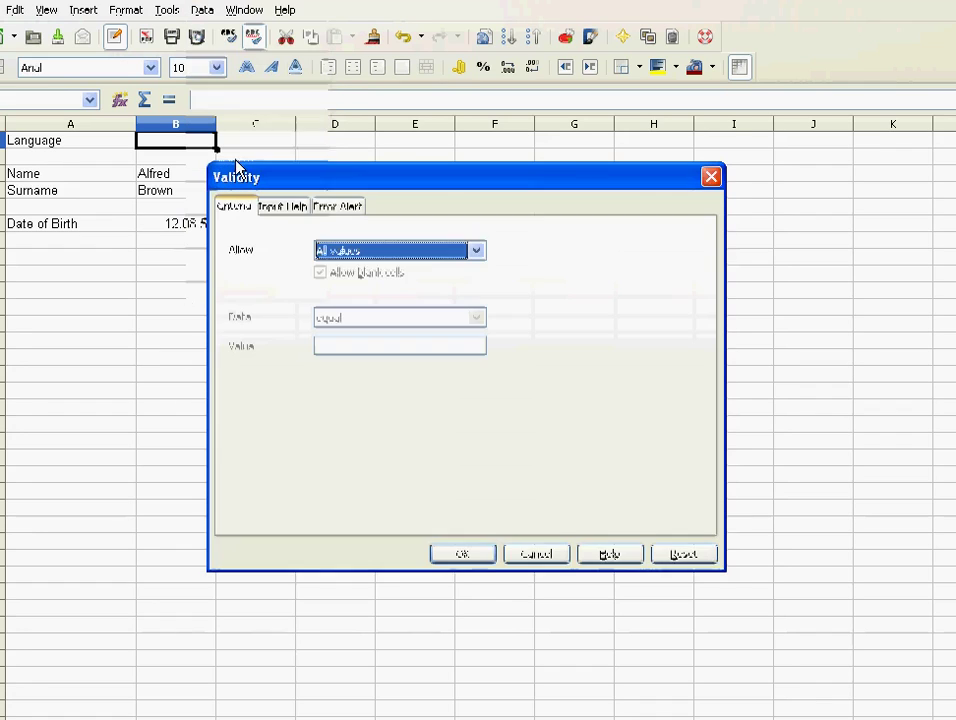
pyautogui.moveTo(263, 183); pyautogui.dragTo(245, 156)
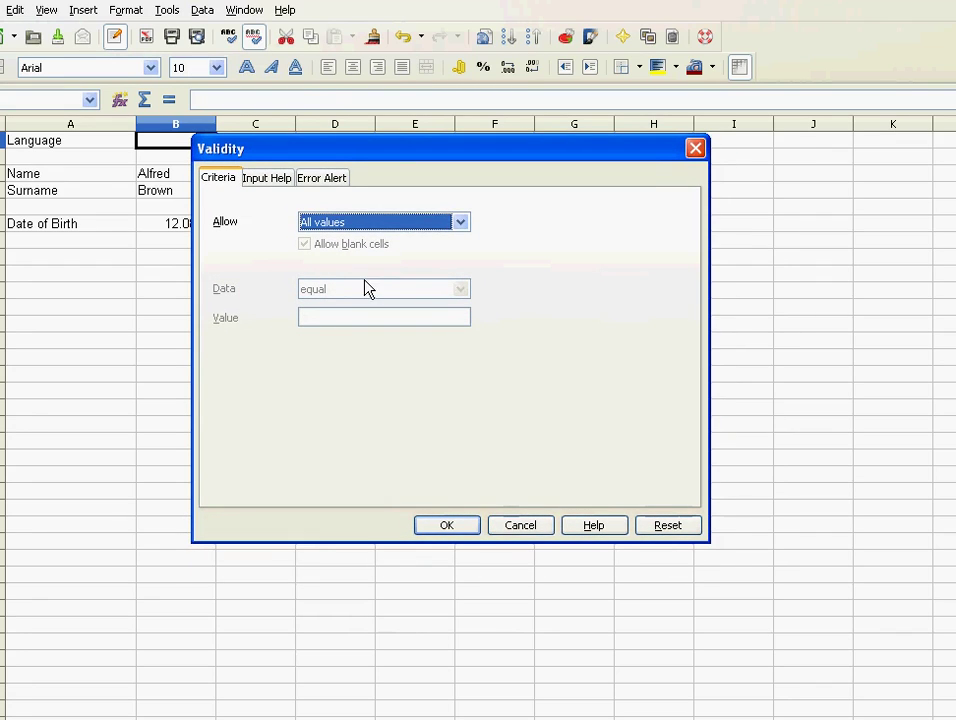
pyautogui.click(461, 223)
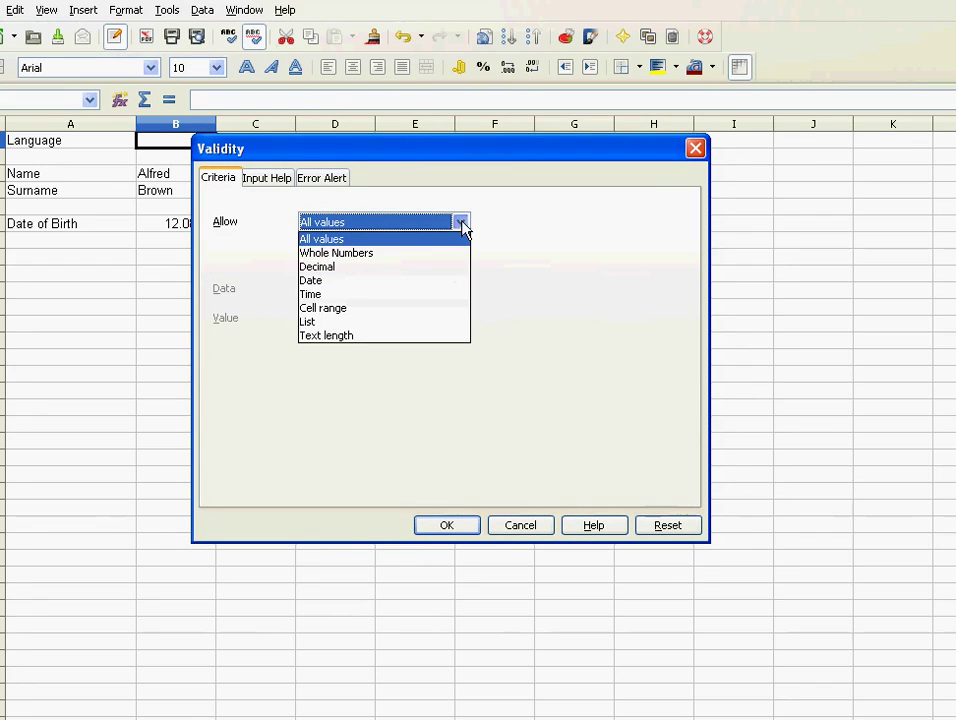
pyautogui.click(383, 331)
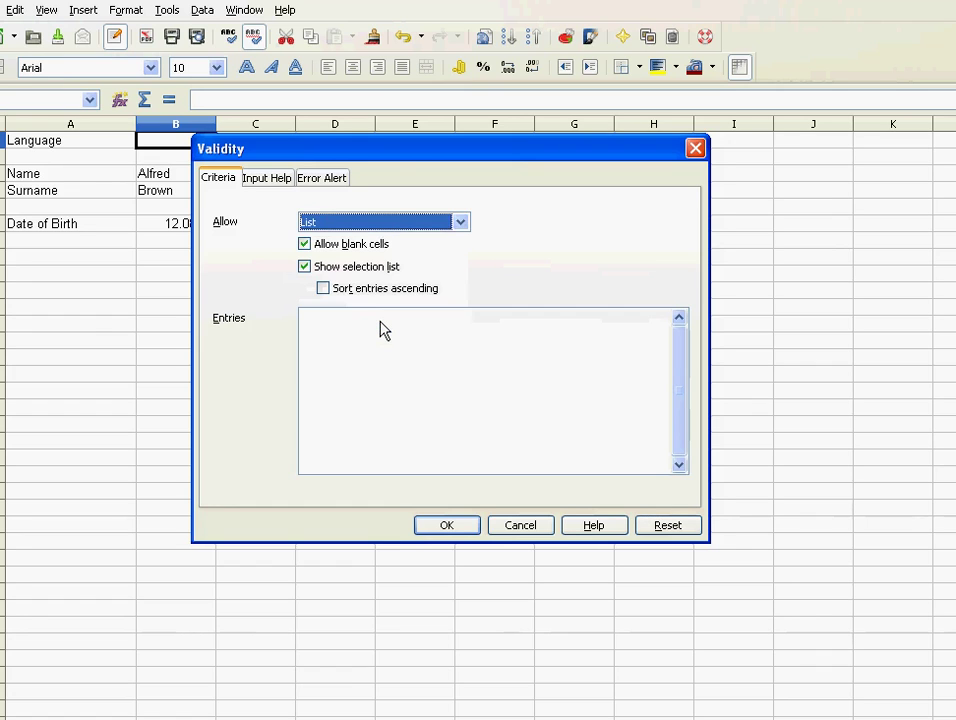
pyautogui.moveTo(398, 151); pyautogui.dragTo(483, 134)
# - Enter English, Deutsch and Francais as the validity list entries, one per line
pyautogui.click(420, 327)
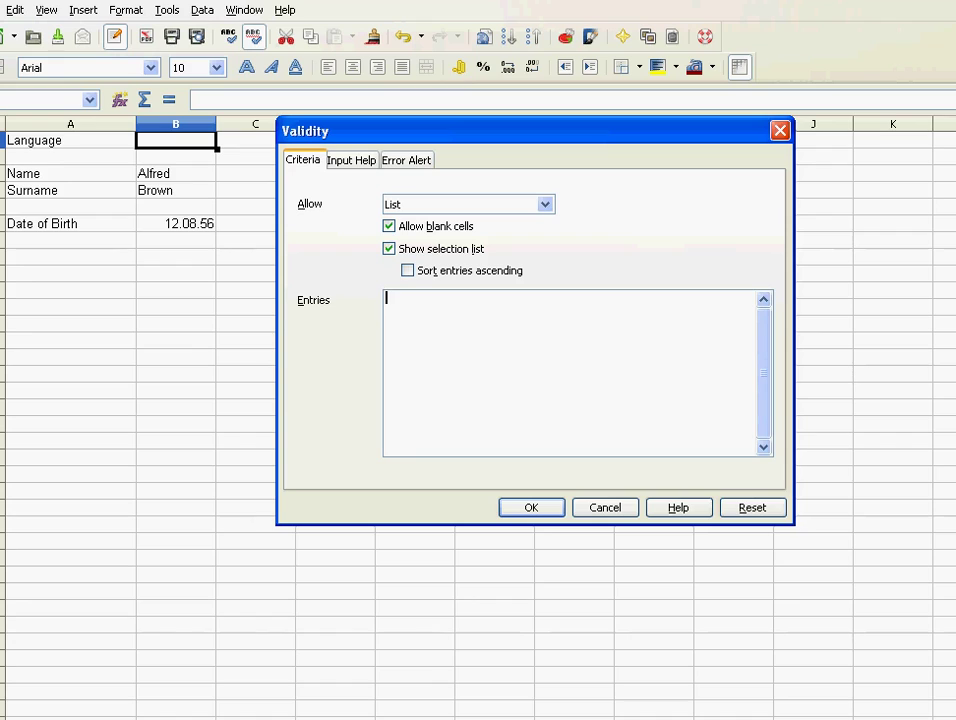
pyautogui.write('English')
pyautogui.press('Return')
pyautogui.write('Deutsch')
pyautogui.press('Return')
pyautogui.write('Francais')
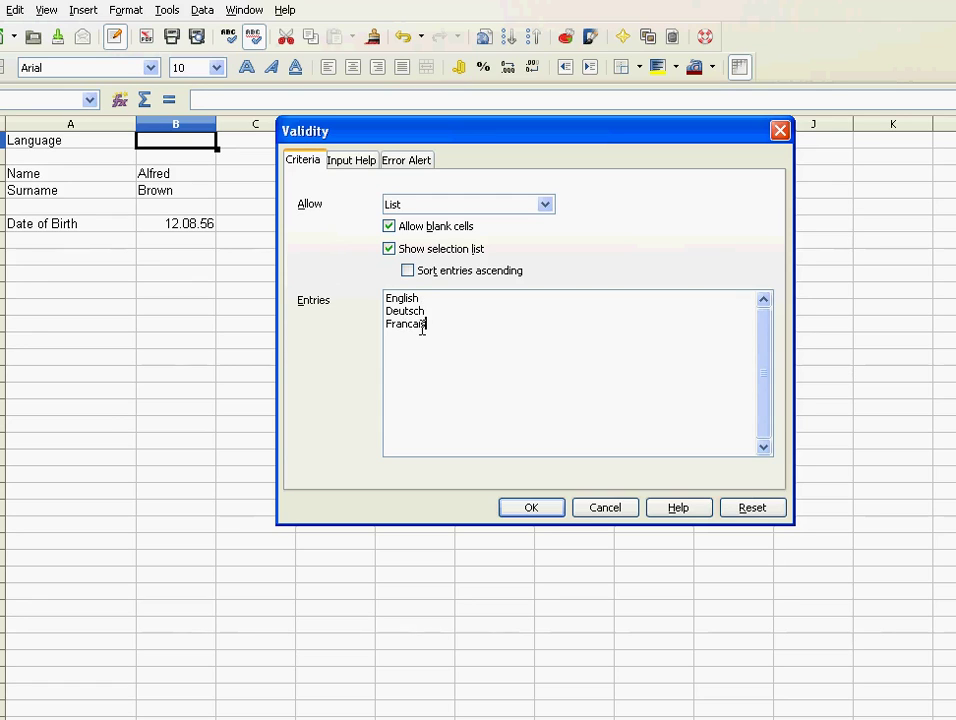
pyautogui.click(424, 300)
pyautogui.write(';Deutsch;')
pyautogui.moveTo(474, 301); pyautogui.dragTo(419, 305)
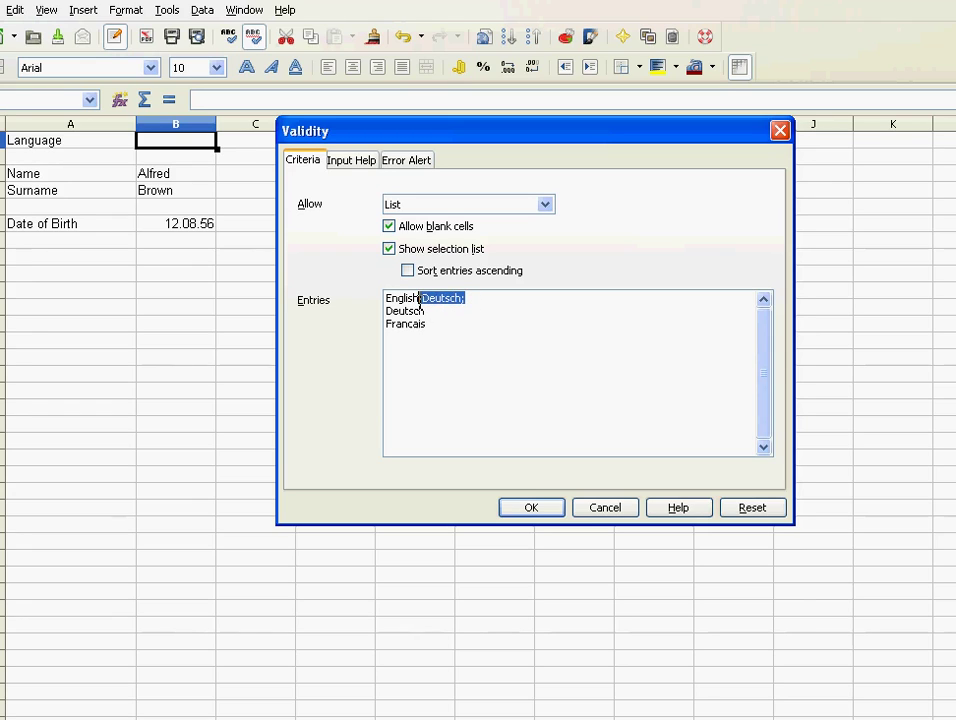
pyautogui.press('Delete')
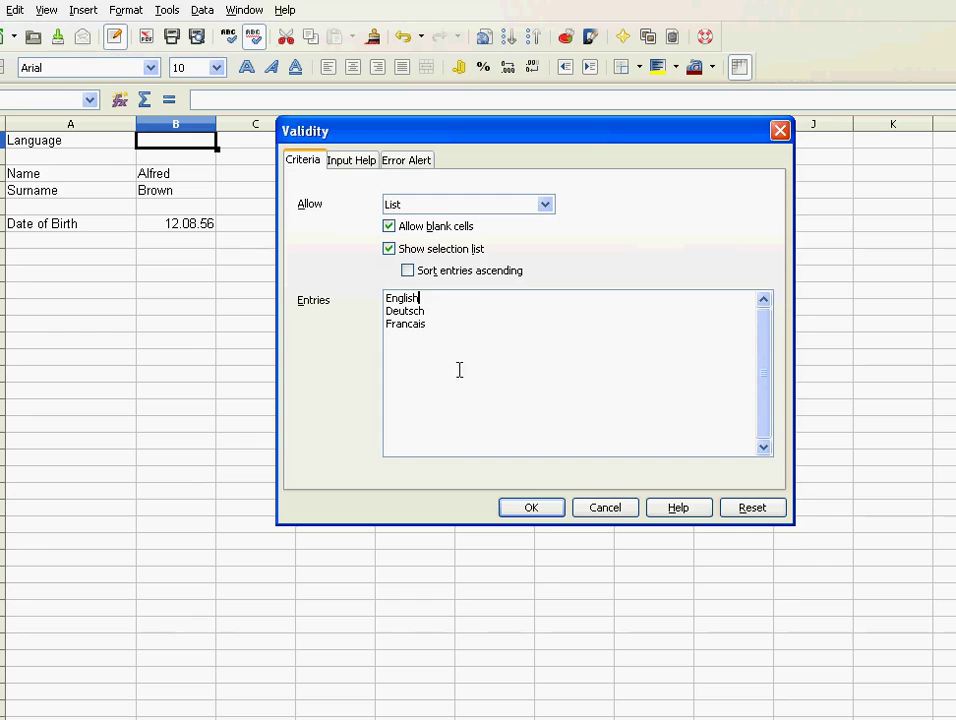
# - Apply the validity rule and choose English from the selection list in cell B1
pyautogui.click(527, 508)
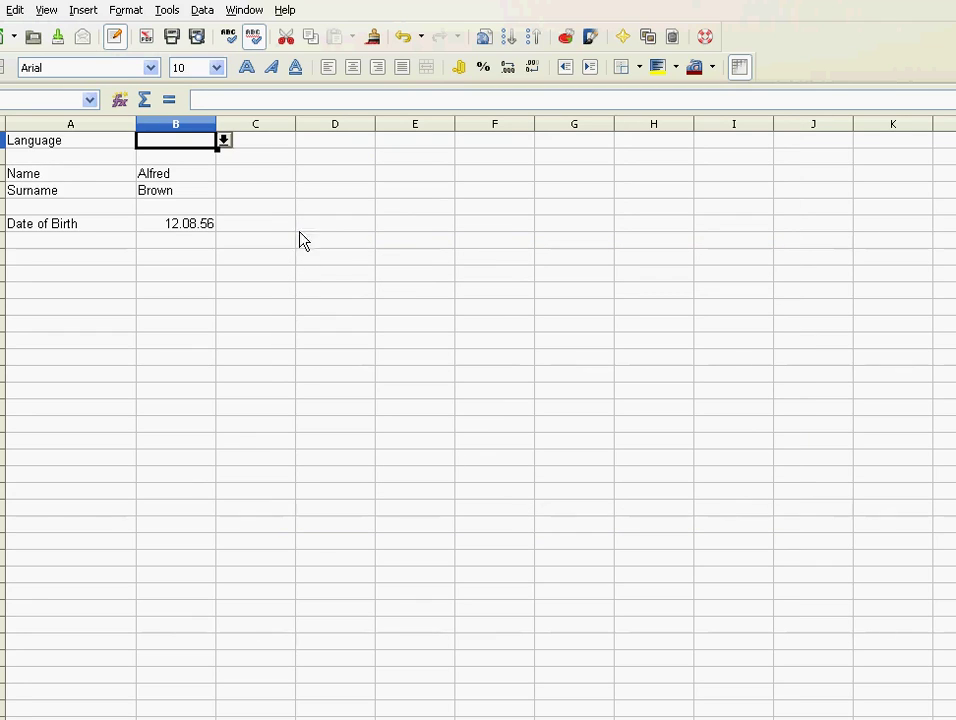
pyautogui.click(223, 141)
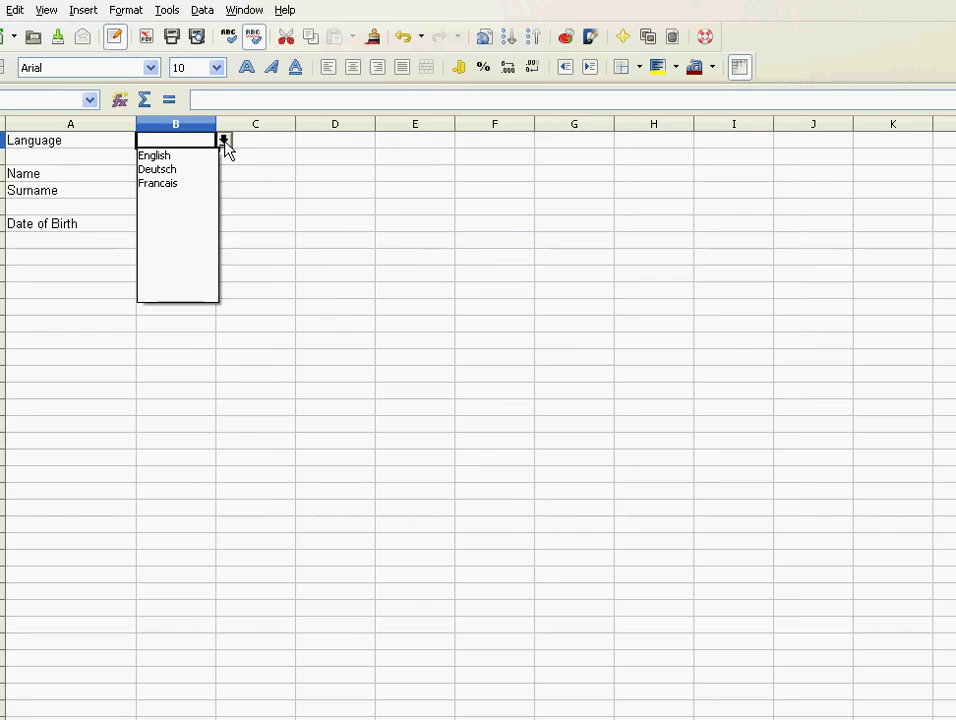
pyautogui.click(154, 157)
pyautogui.click(153, 158)
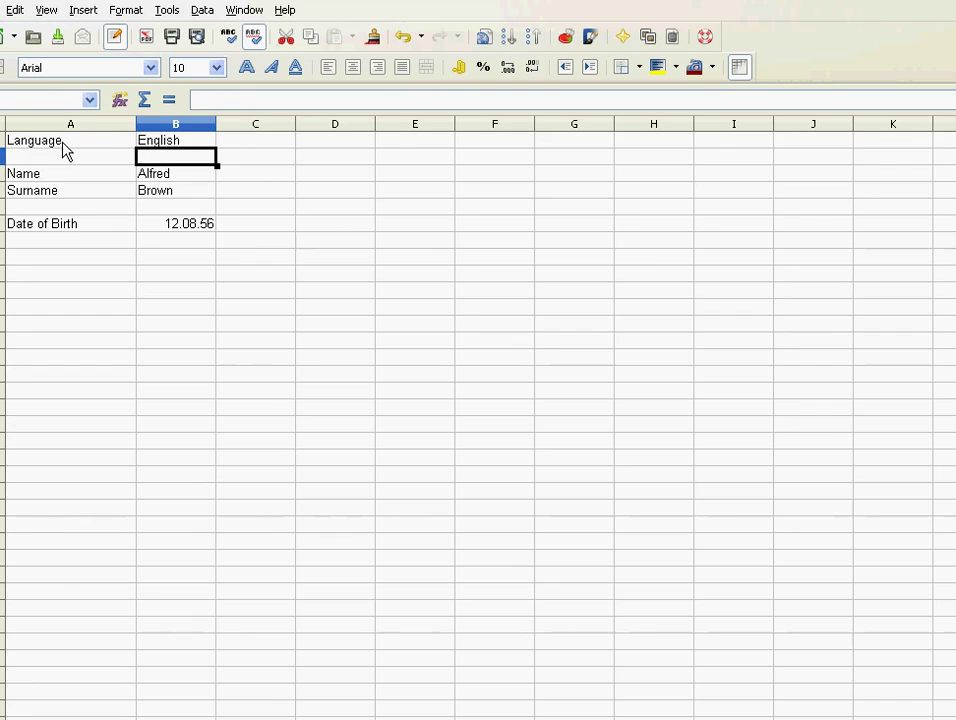
# - Make the form labels in A1:A6 bold
pyautogui.moveTo(70, 147); pyautogui.dragTo(68, 230)
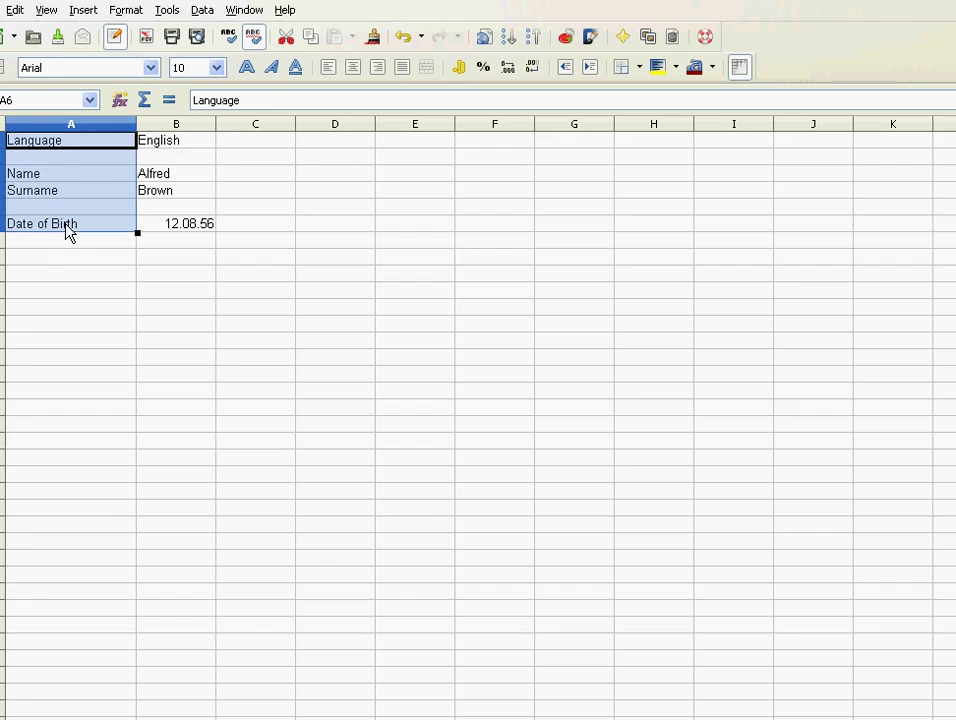
pyautogui.click(246, 67)
pyautogui.click(205, 195)
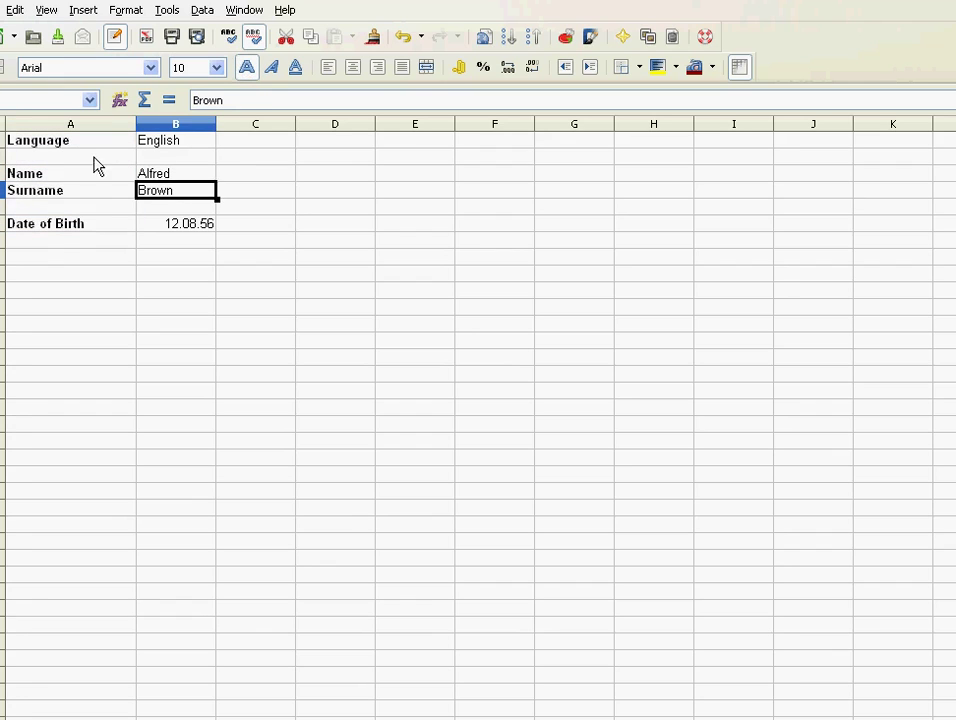
# - Test the language selection in cell B1 with Deutsch and Francais, and return it to English
pyautogui.click(198, 142)
pyautogui.click(224, 140)
pyautogui.click(184, 170)
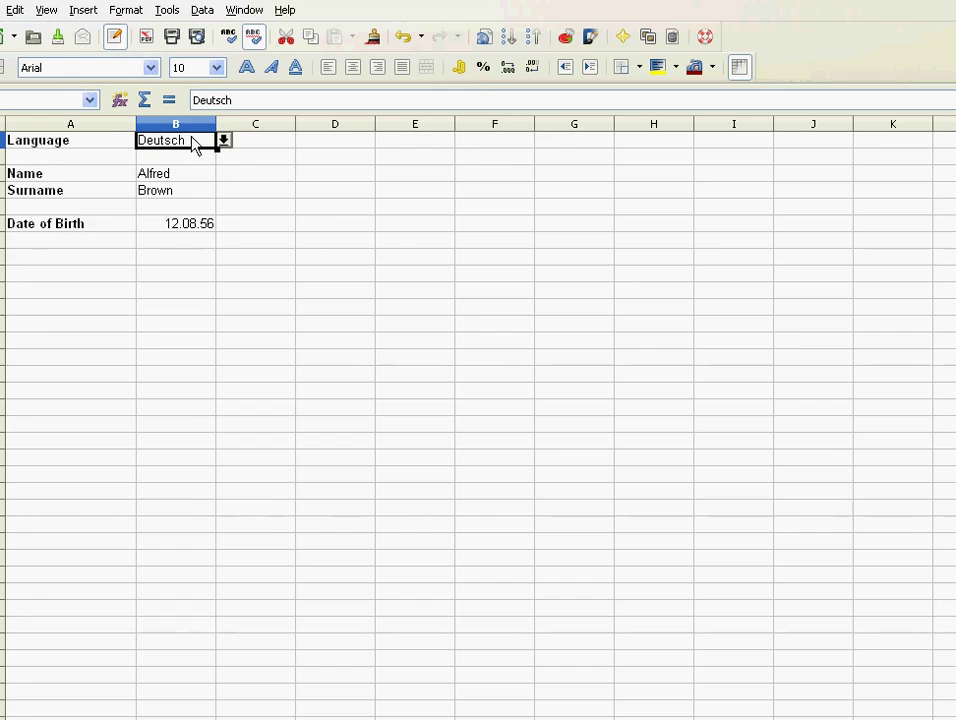
pyautogui.click(224, 140)
pyautogui.click(181, 185)
pyautogui.click(224, 140)
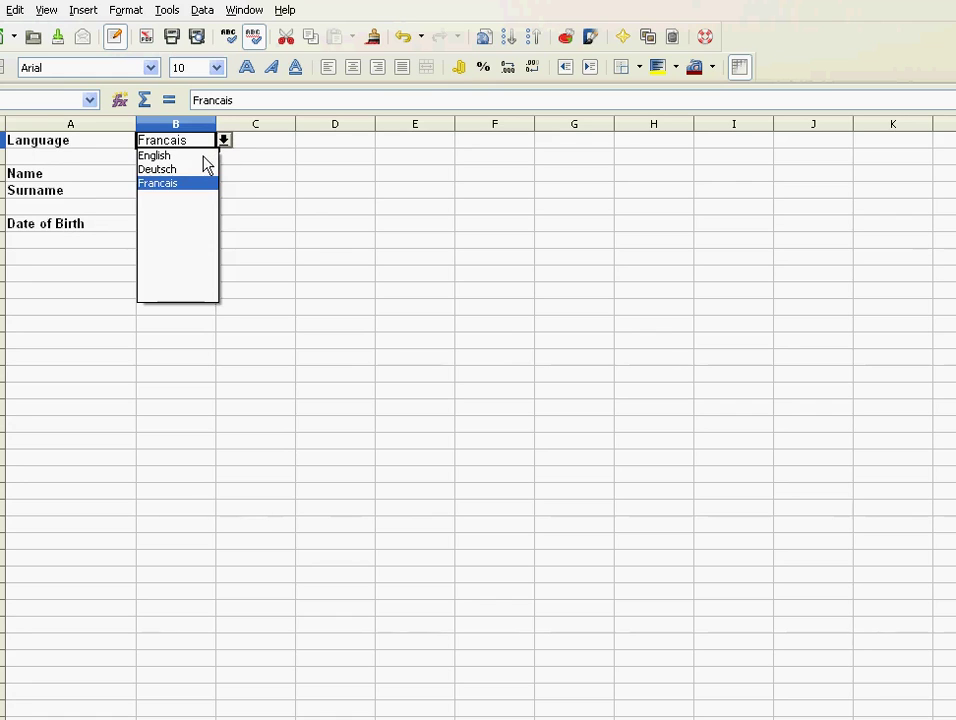
pyautogui.click(195, 156)
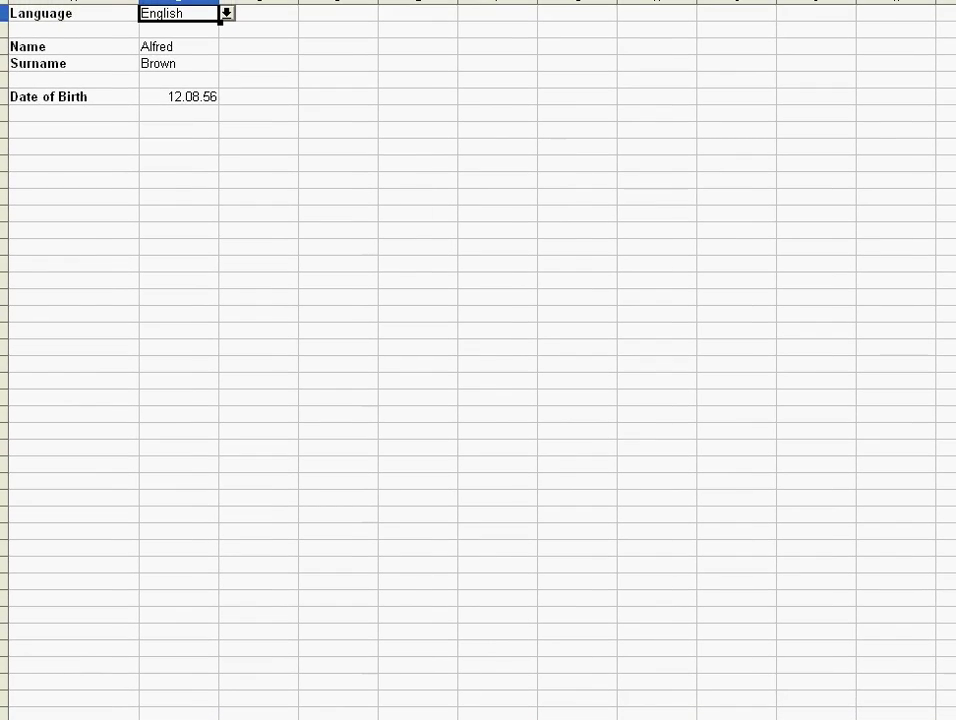
# - Examine the translation table on the languages sheet and go back to the input_form sheet
pyautogui.moveTo(506, 708)
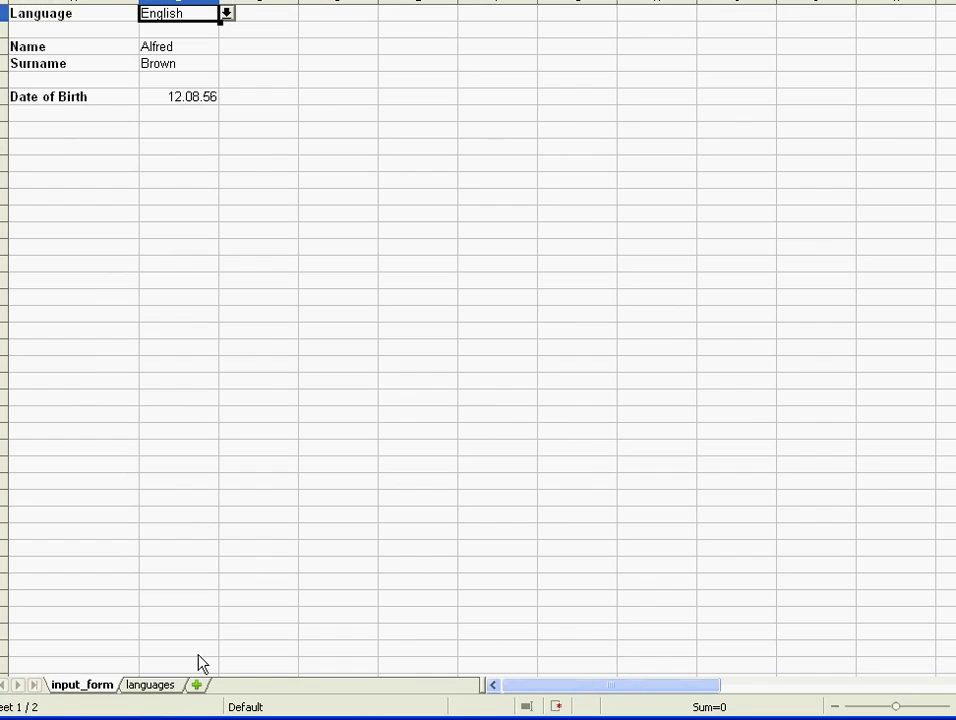
pyautogui.click(152, 686)
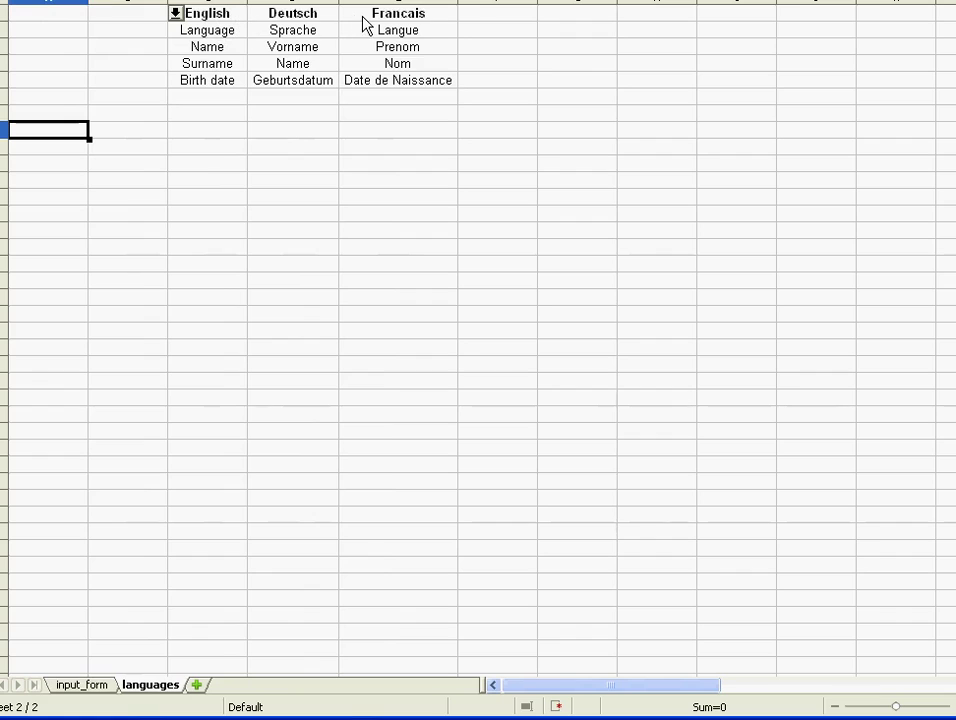
pyautogui.click(305, 63)
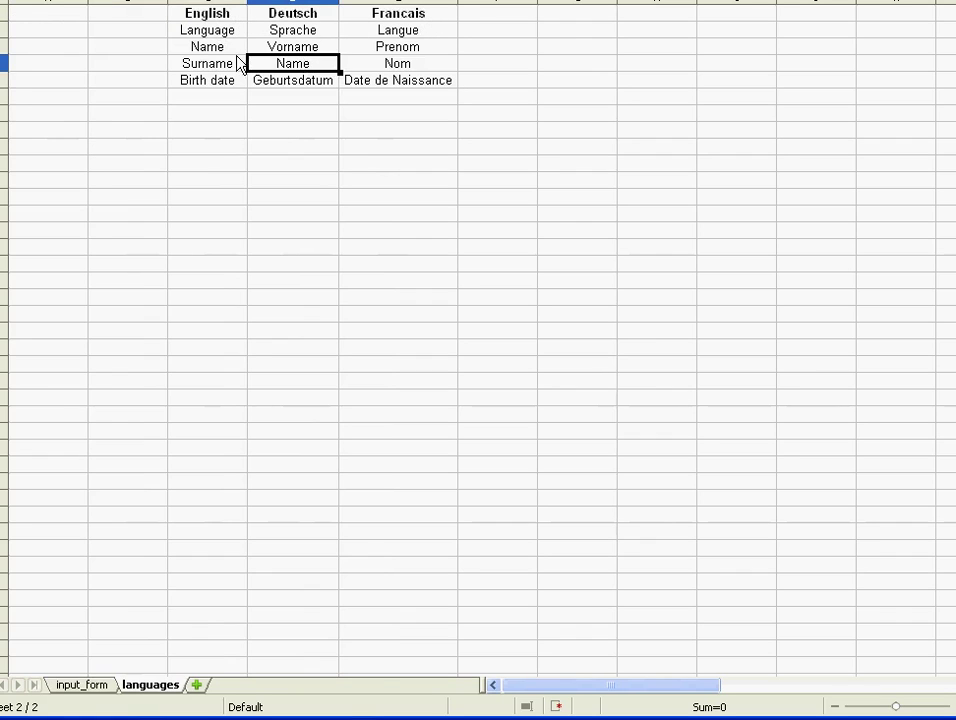
pyautogui.click(211, 17)
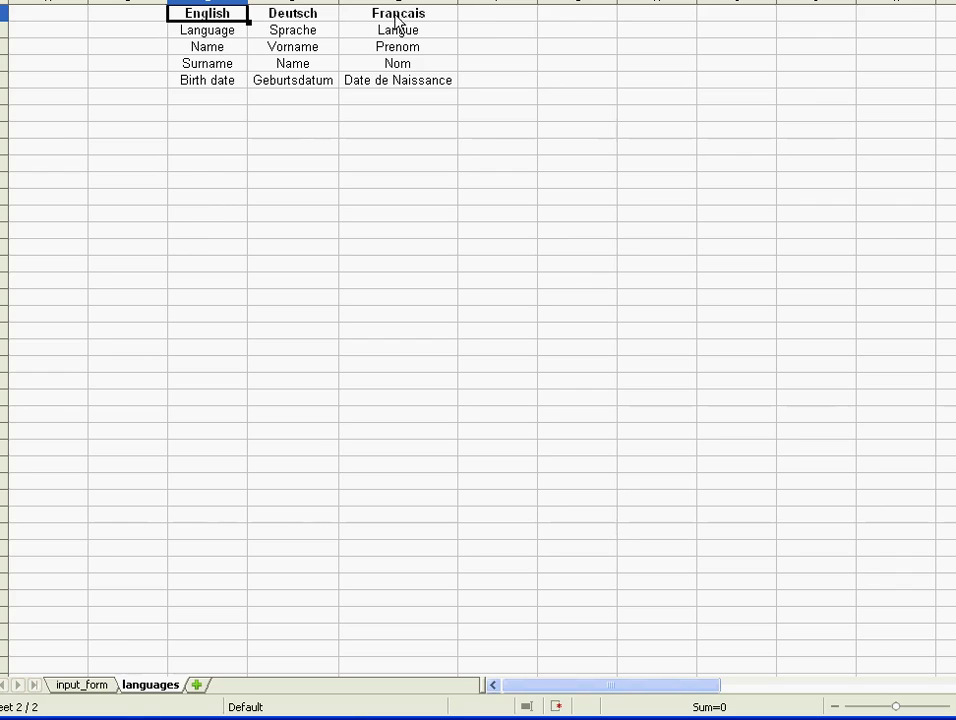
pyautogui.click(484, 24)
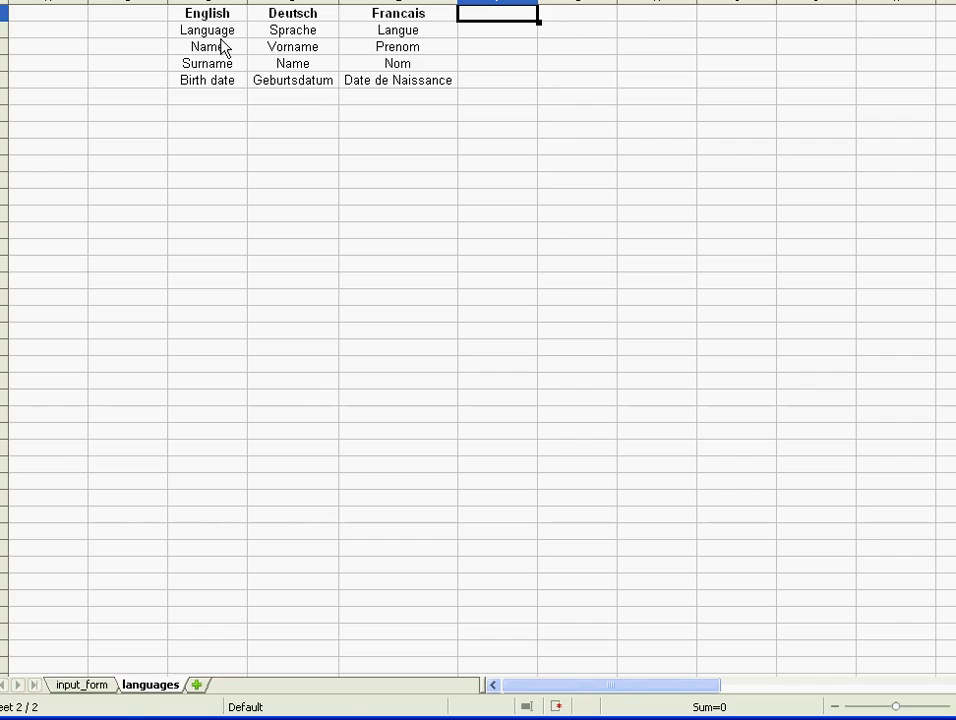
pyautogui.click(68, 688)
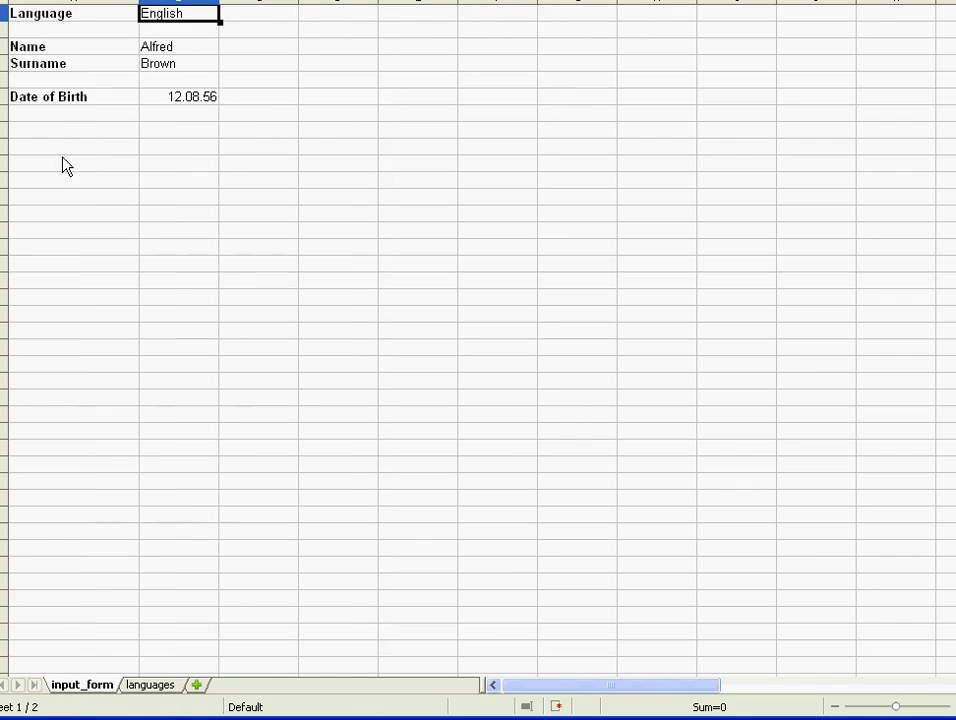
# - Link cell B1 of the languages sheet to the language chosen in cell B1 of input_form
pyautogui.click(150, 684)
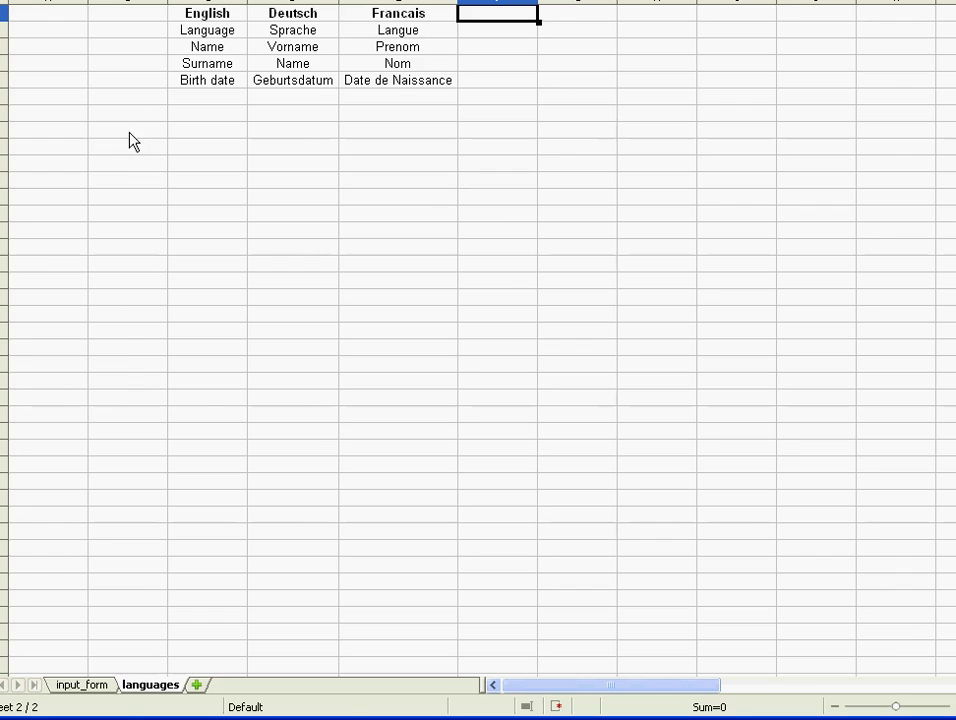
pyautogui.click(127, 20)
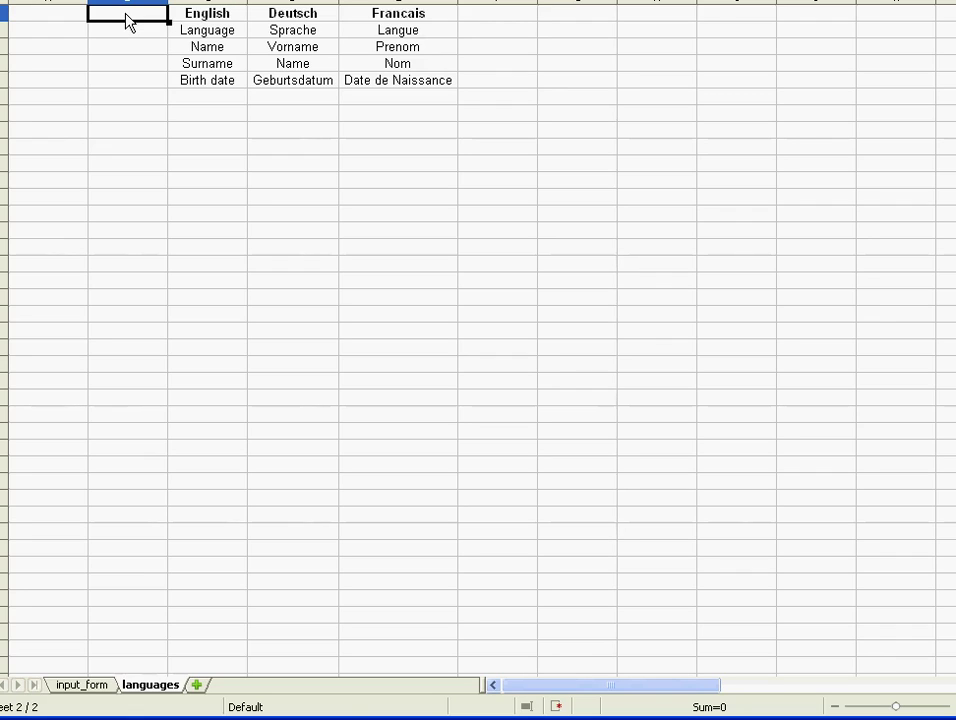
pyautogui.write('=')
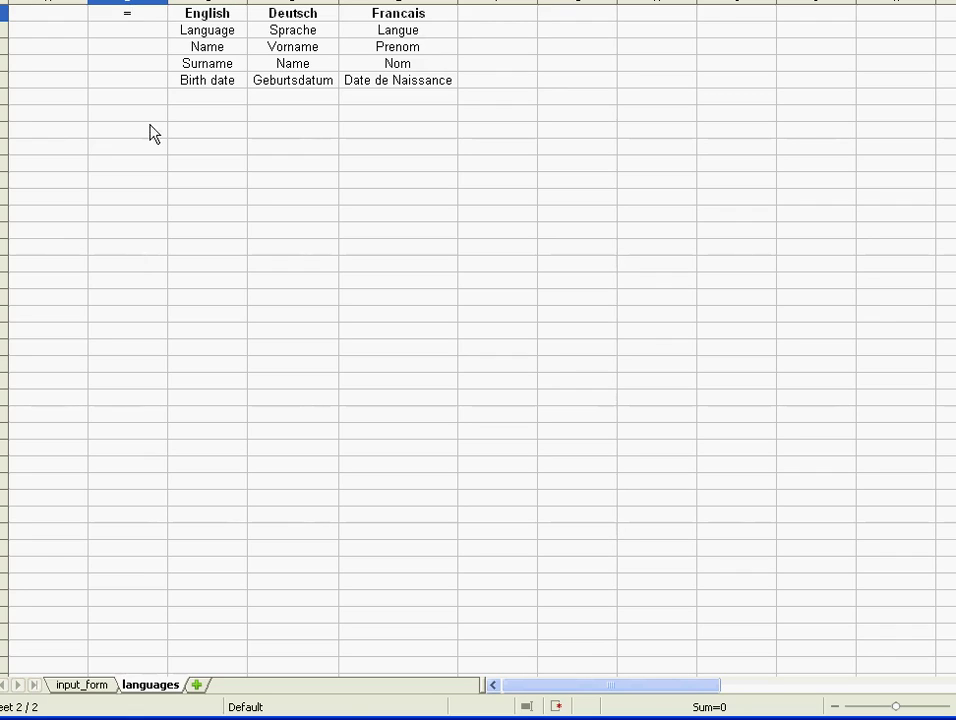
pyautogui.click(75, 688)
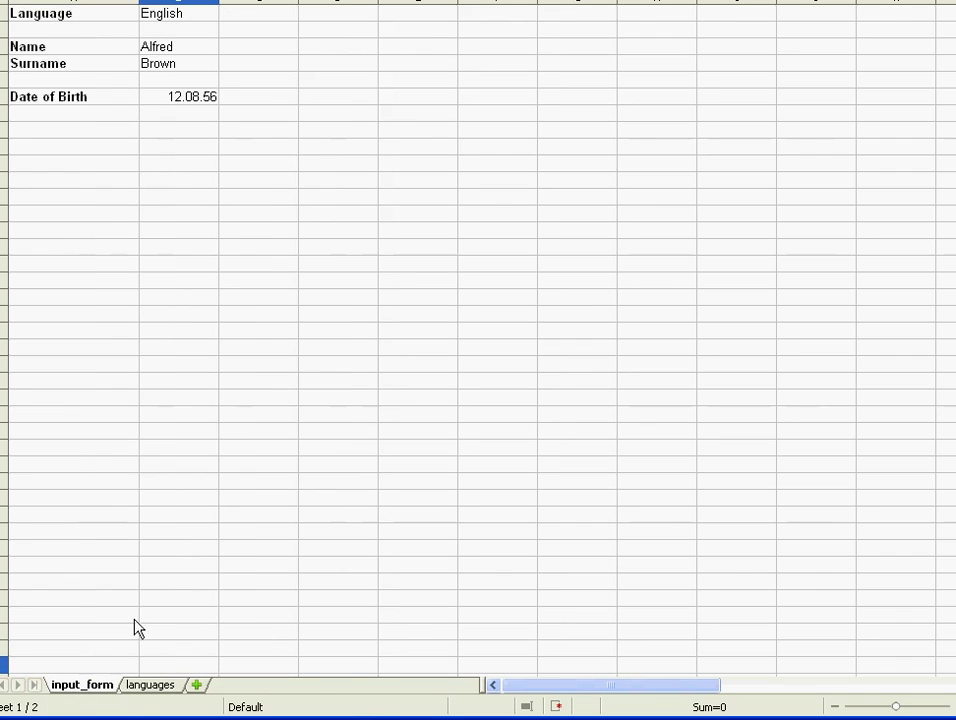
pyautogui.click(184, 16)
pyautogui.press('Return')
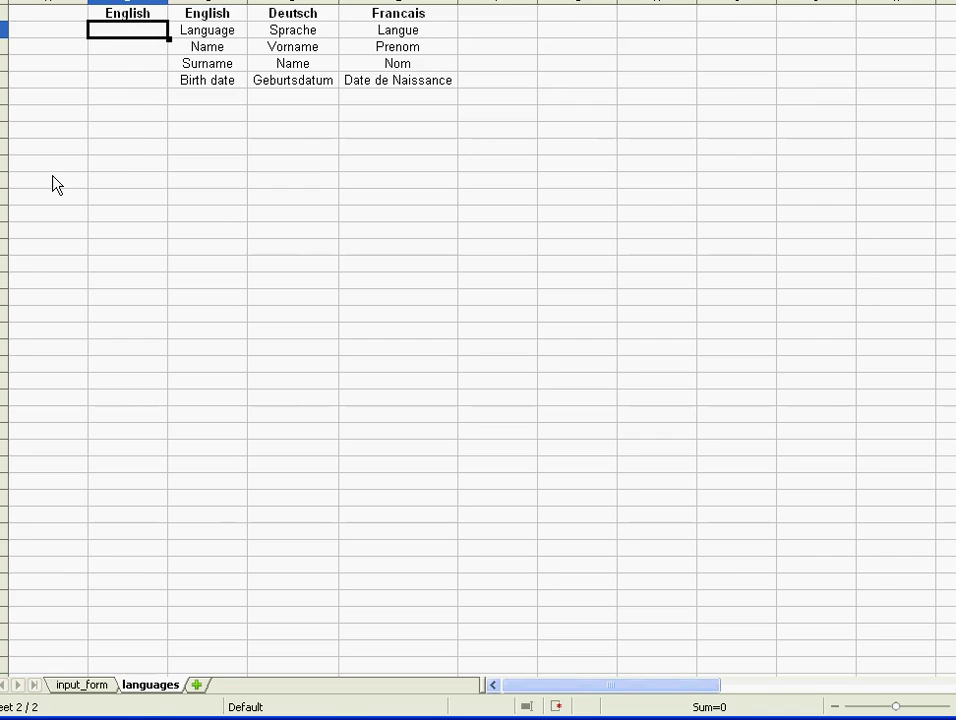
# - Enter the text "Language" in cell B2 of the languages sheet, correcting its spelling
pyautogui.write('Lnaguage')
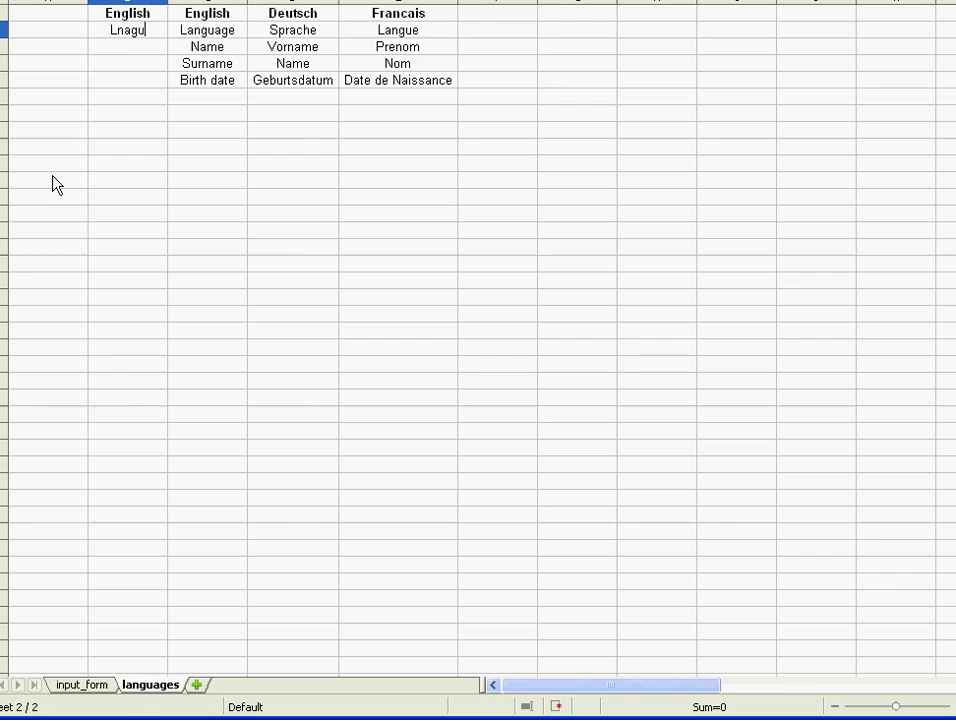
pyautogui.press('BackSpace')
pyautogui.press('BackSpace')
pyautogui.press('BackSpace')
pyautogui.press('BackSpace')
pyautogui.press('BackSpace')
pyautogui.press('BackSpace')
pyautogui.press('BackSpace')
pyautogui.write('anguage')
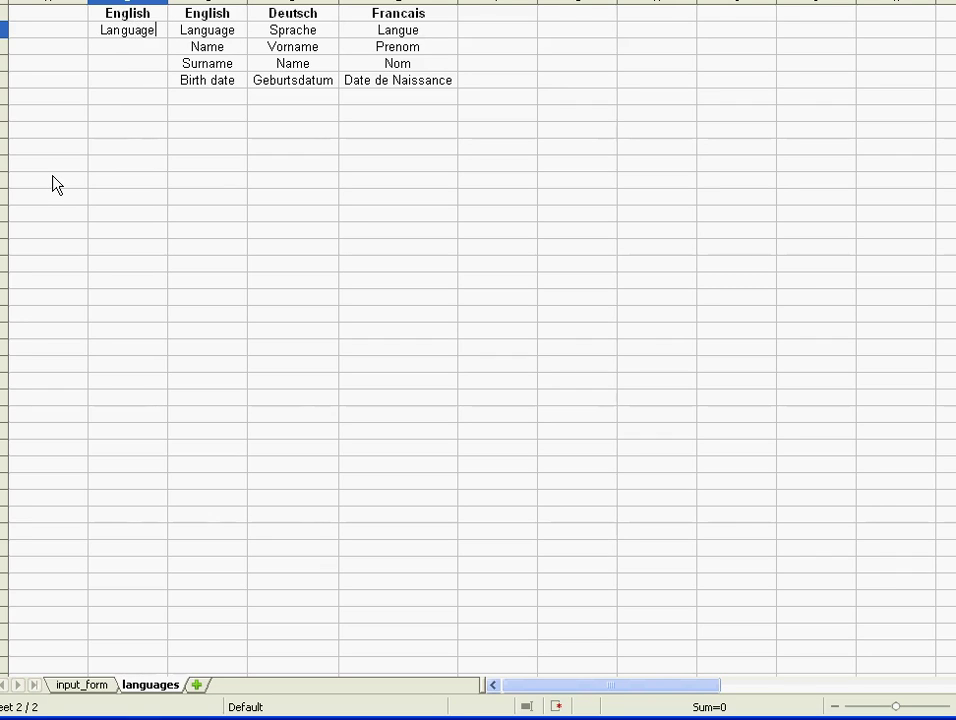
pyautogui.press('Return')
# - Replace the text in cell B2 of the languages sheet with "Sprache"
pyautogui.press('Up')
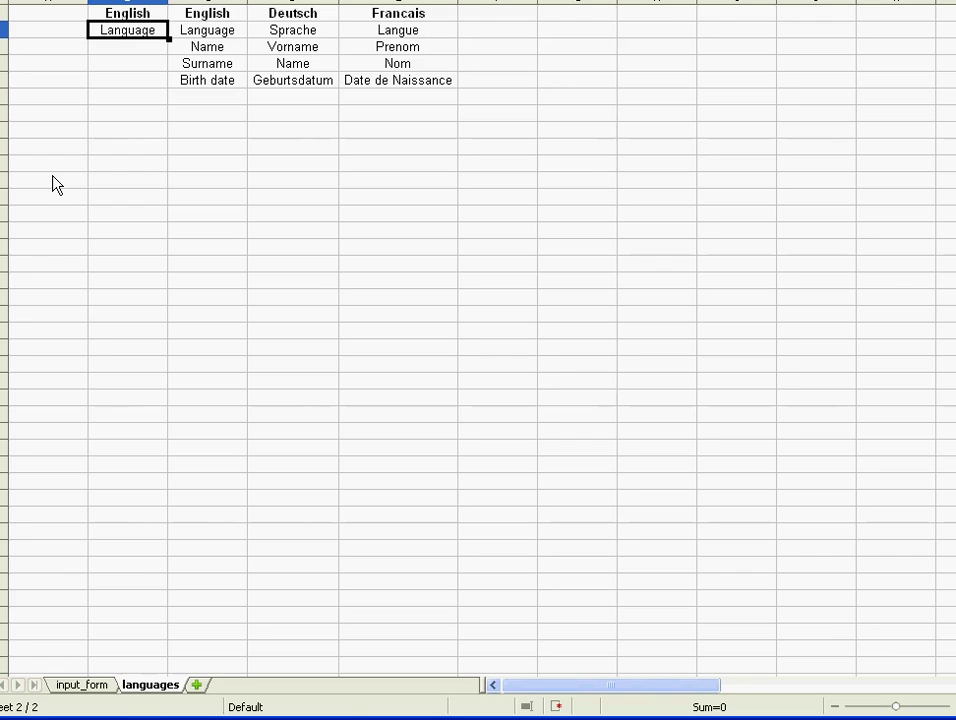
pyautogui.write('Sprache')
pyautogui.press('Return')
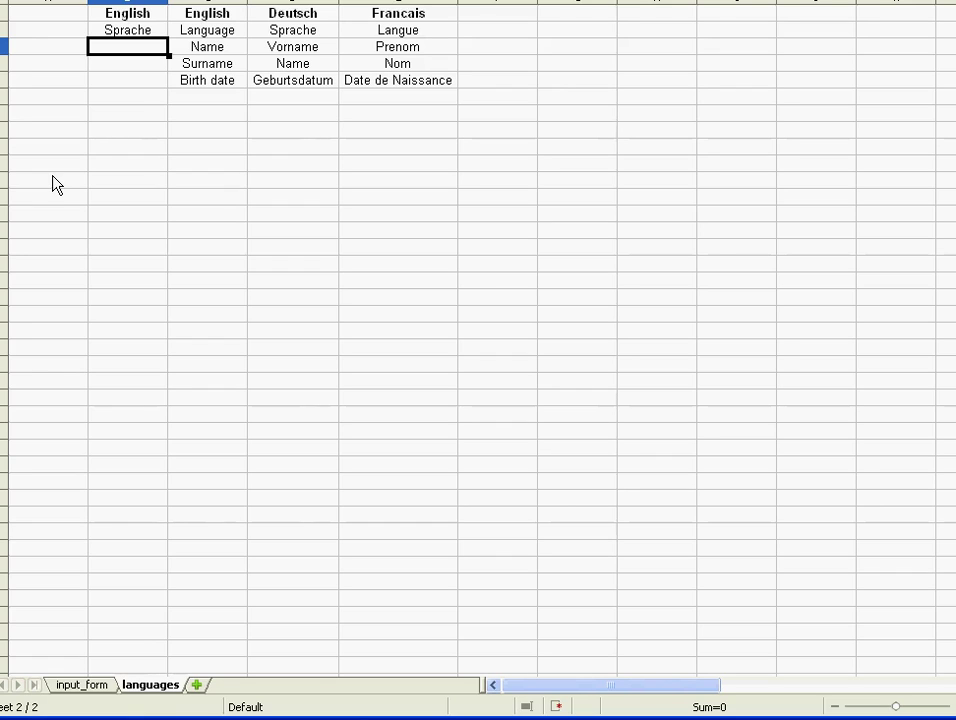
# - Begin an HLOOKUP formula in cell B2 of the languages sheet with the absolute reference $B$1 as the search criterion
pyautogui.press('Up')
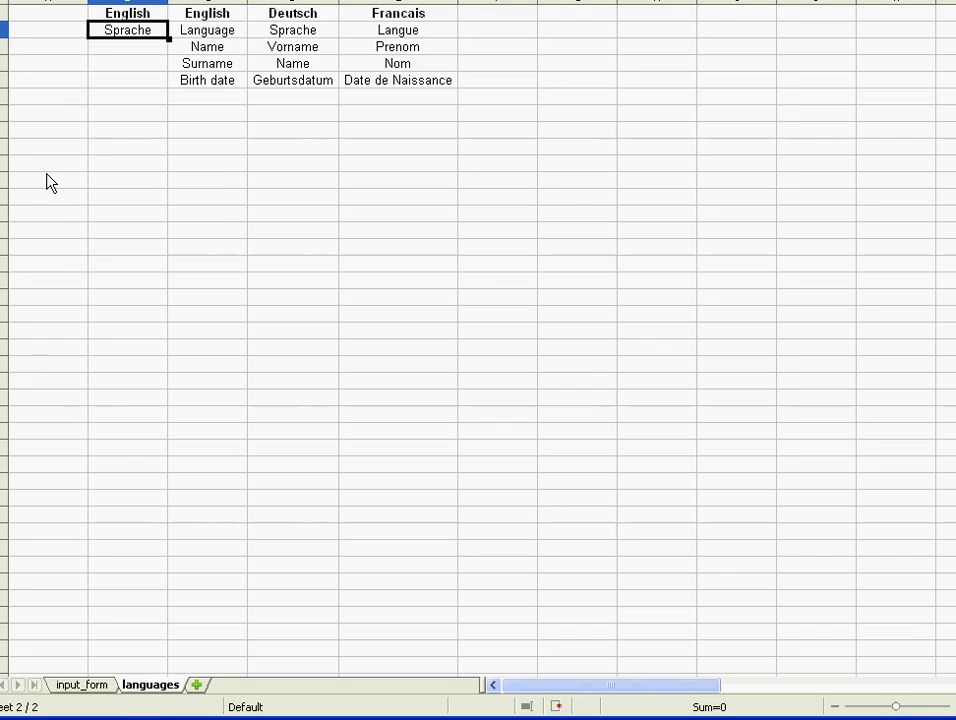
pyautogui.write('=')
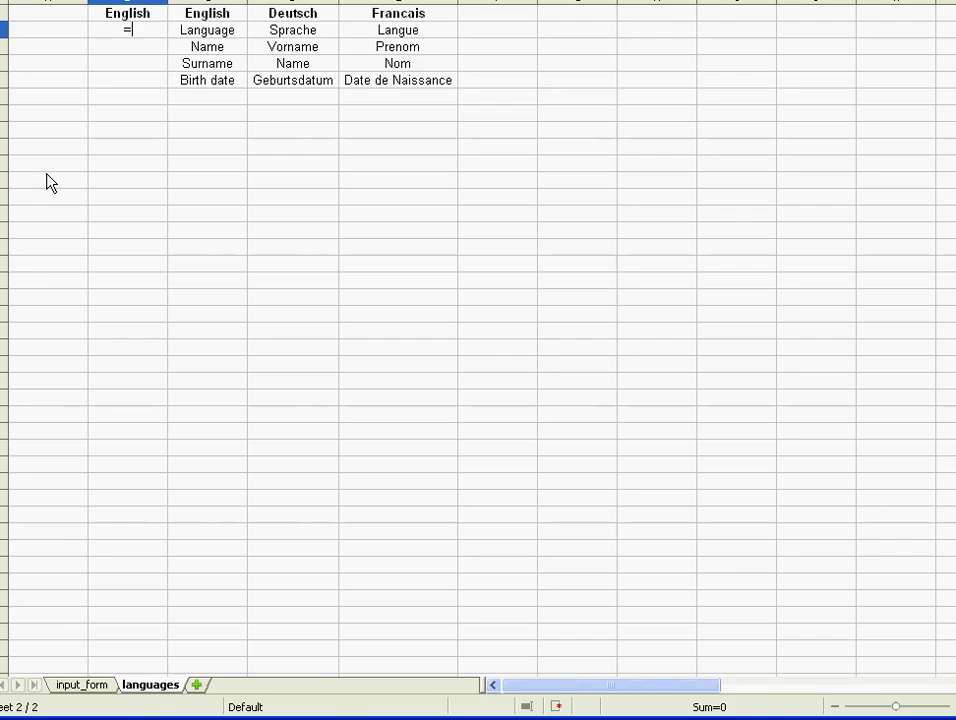
pyautogui.write('hlookup(')
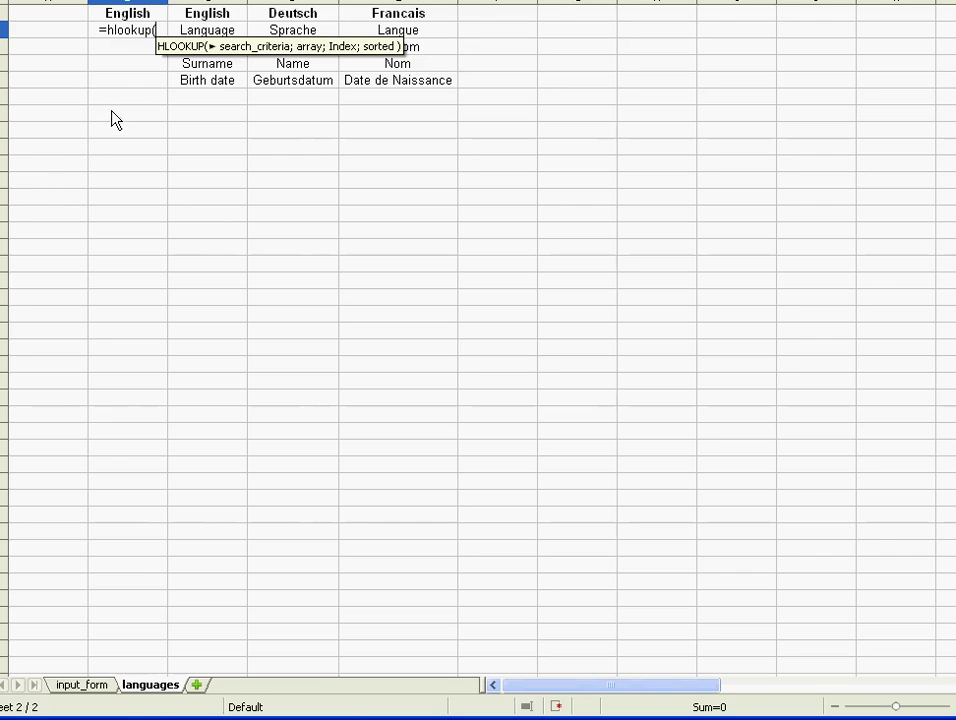
pyautogui.click(118, 20)
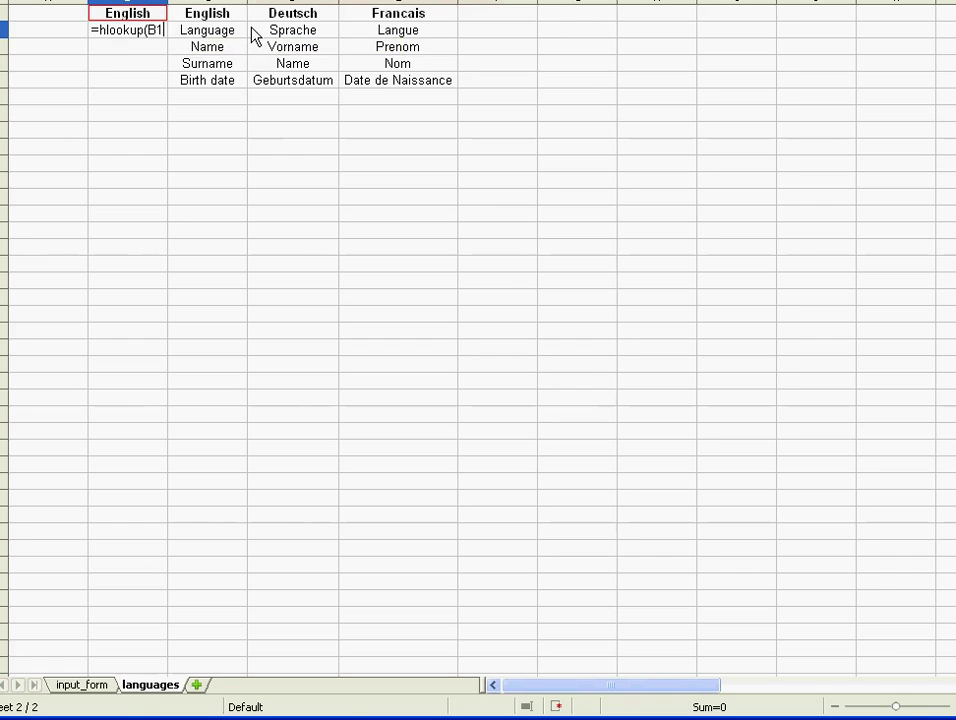
pyautogui.hotkey('shift', 'F4')
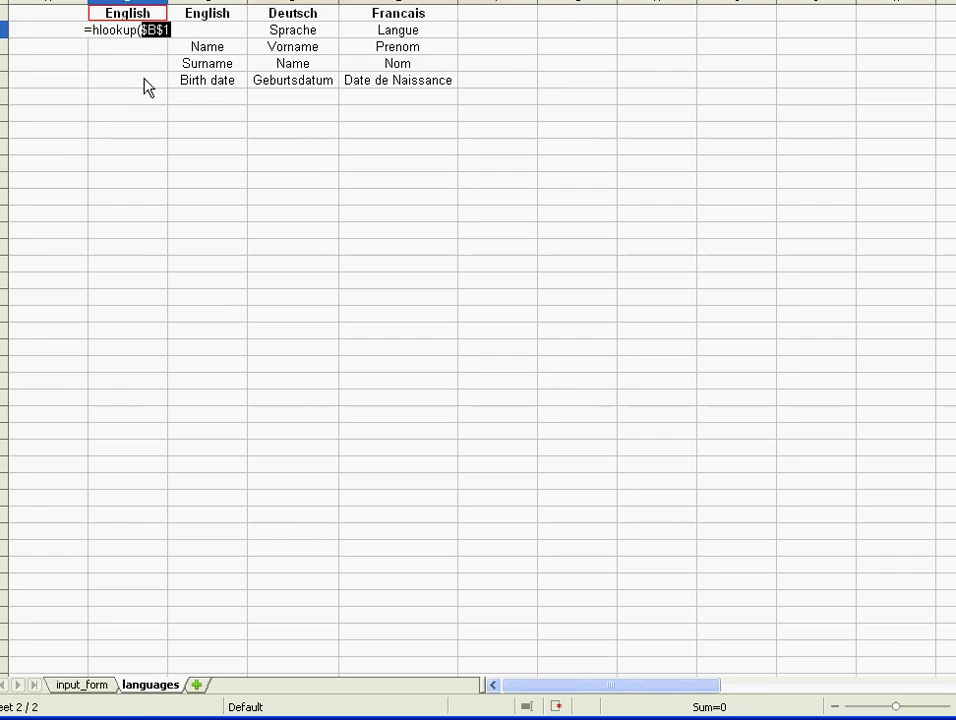
pyautogui.press('End')
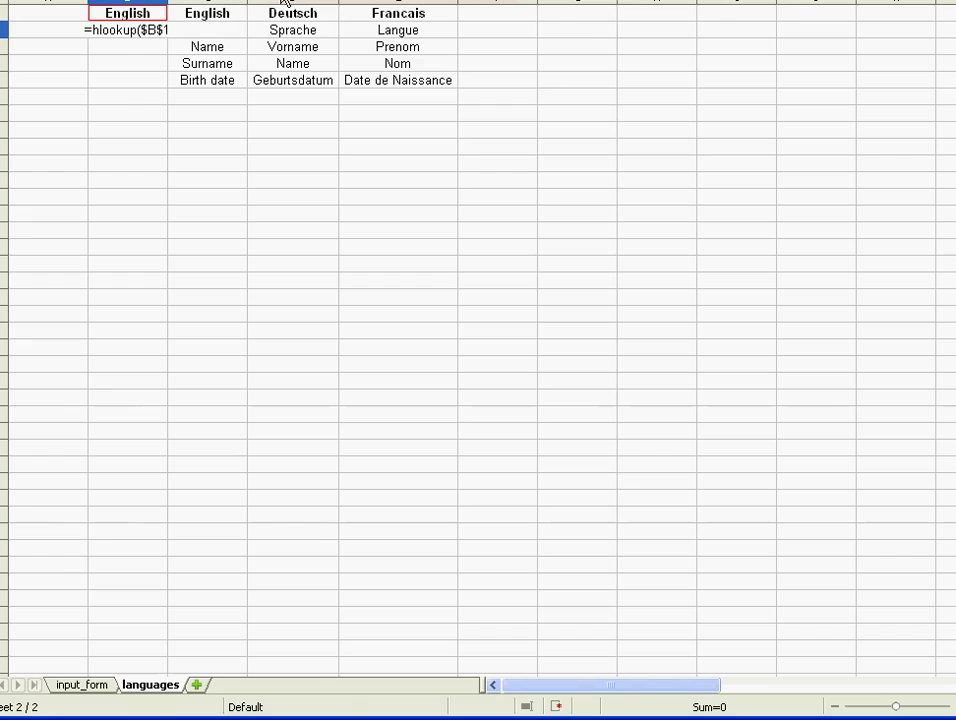
pyautogui.write(';')
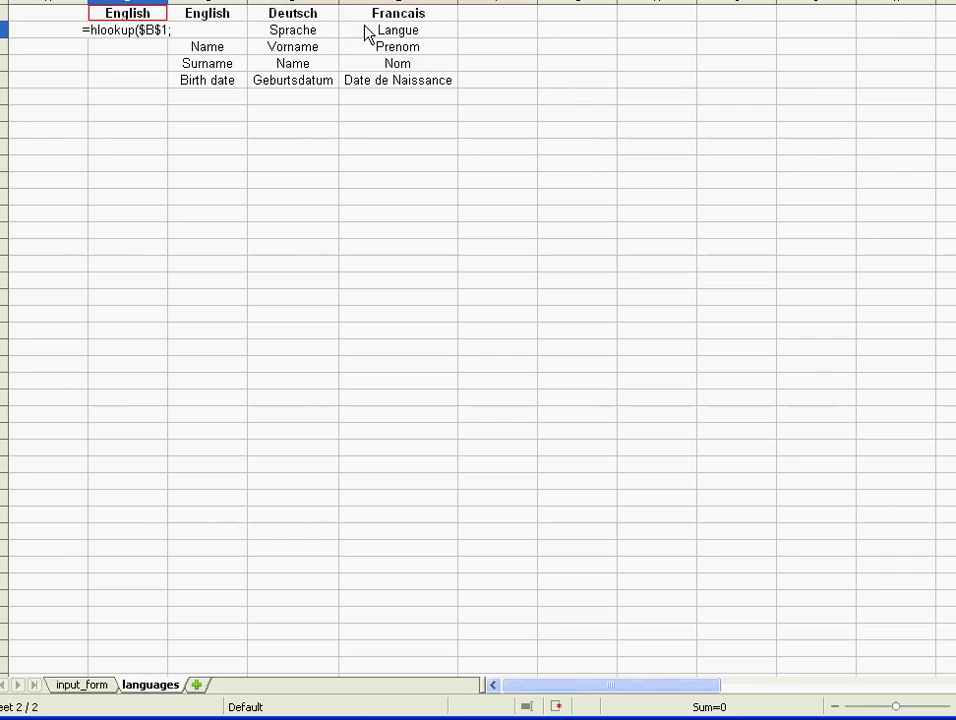
# - Set the HLOOKUP array to the range C1:K10000 so it covers additional languages and rows
pyautogui.moveTo(209, 22); pyautogui.dragTo(406, 246)
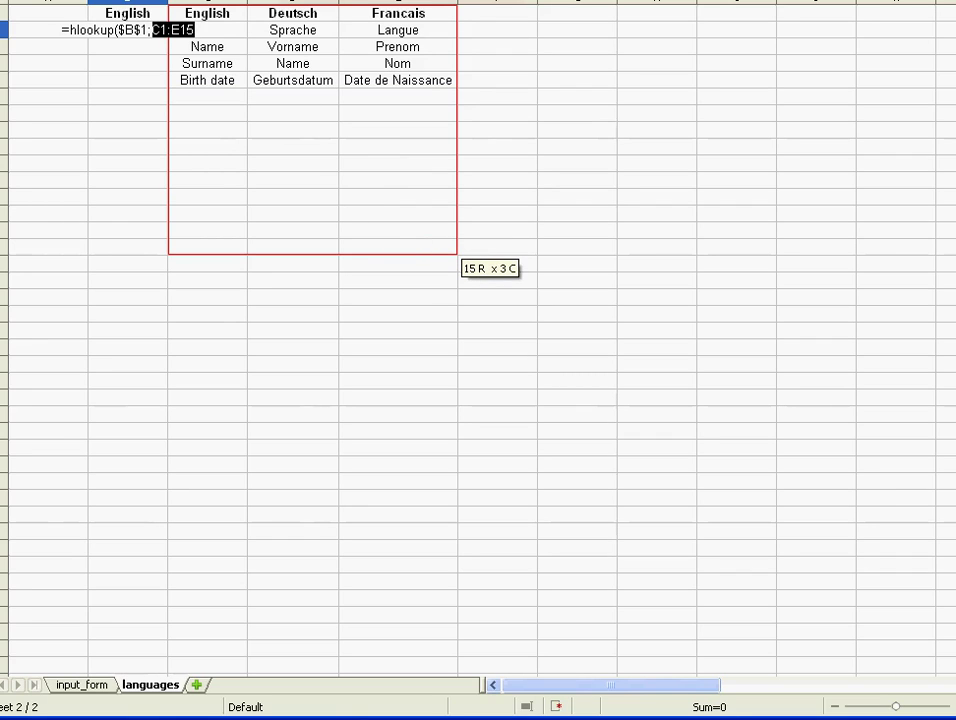
pyautogui.press('End')
pyautogui.press('BackSpace')
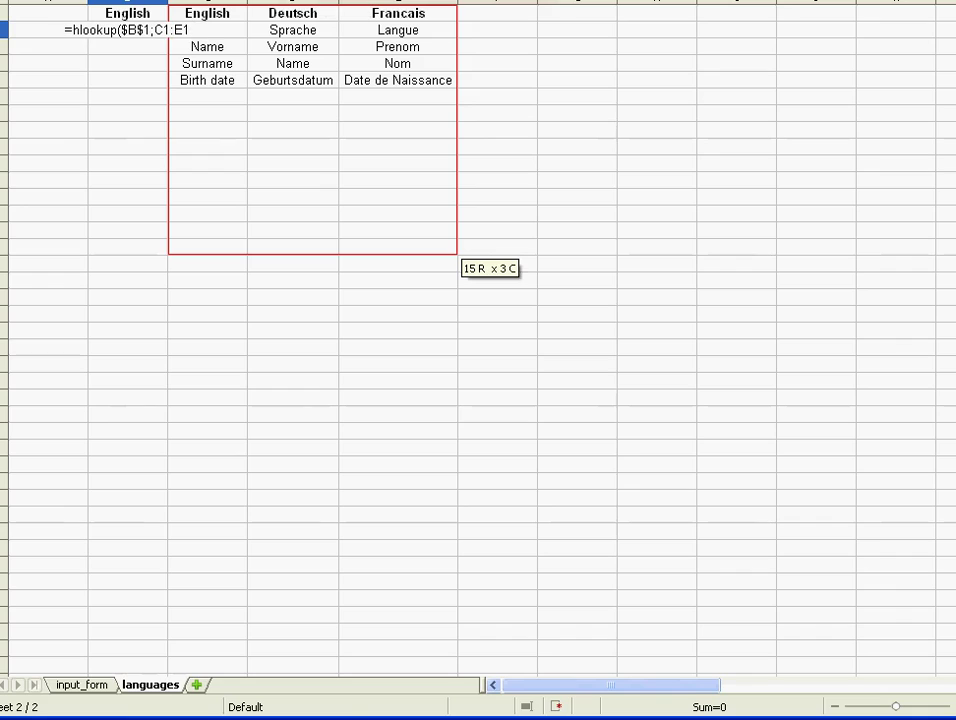
pyautogui.write('000')
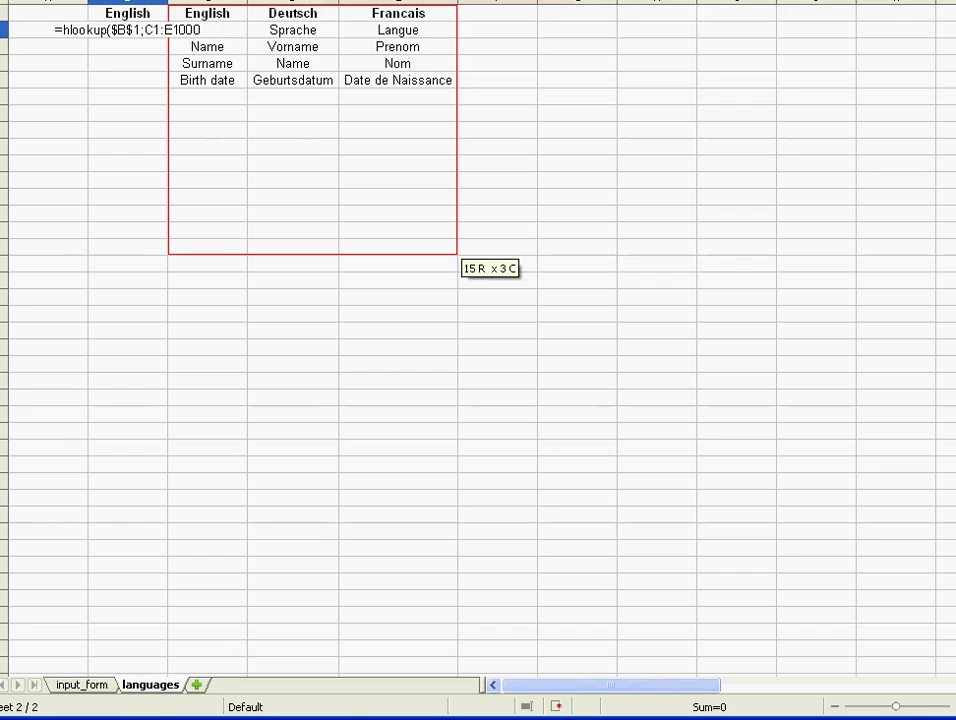
pyautogui.moveTo(165, 30); pyautogui.dragTo(172, 30)
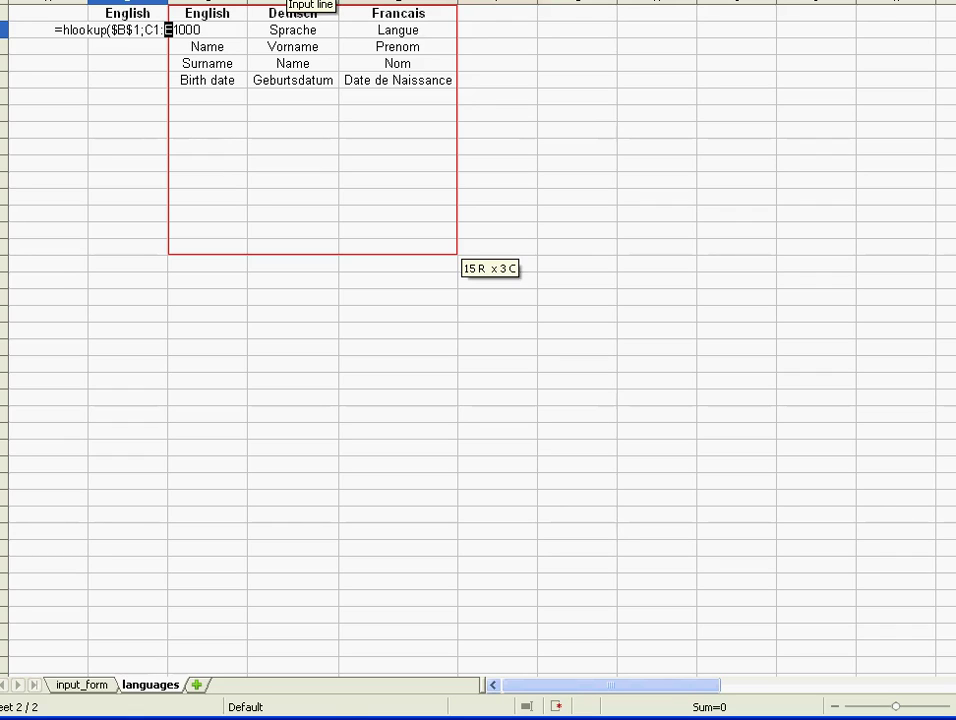
pyautogui.write('K')
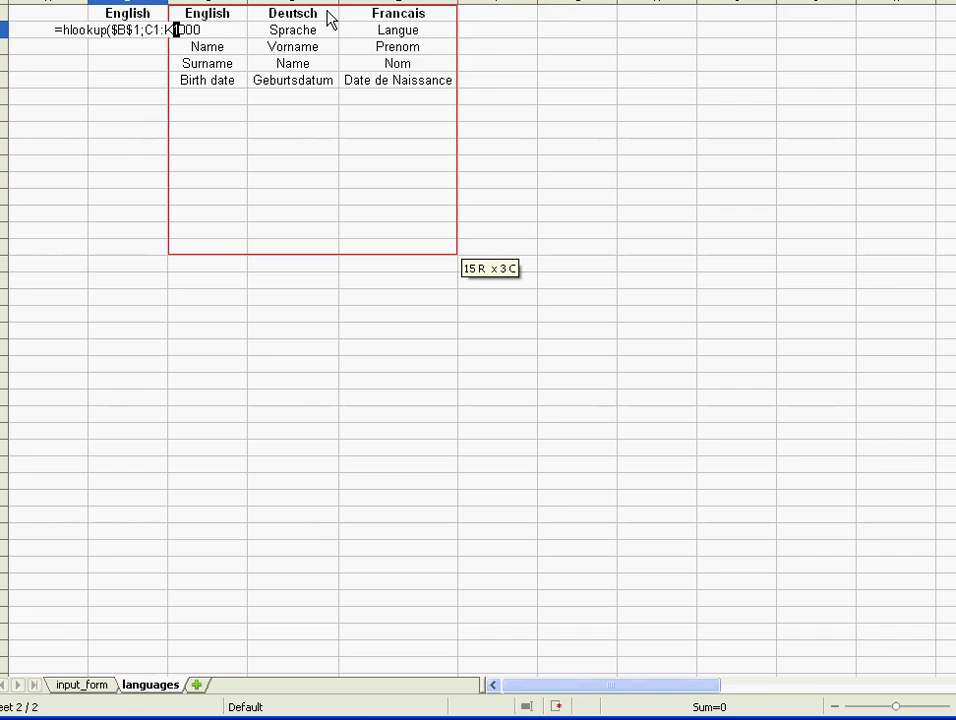
pyautogui.write('0')
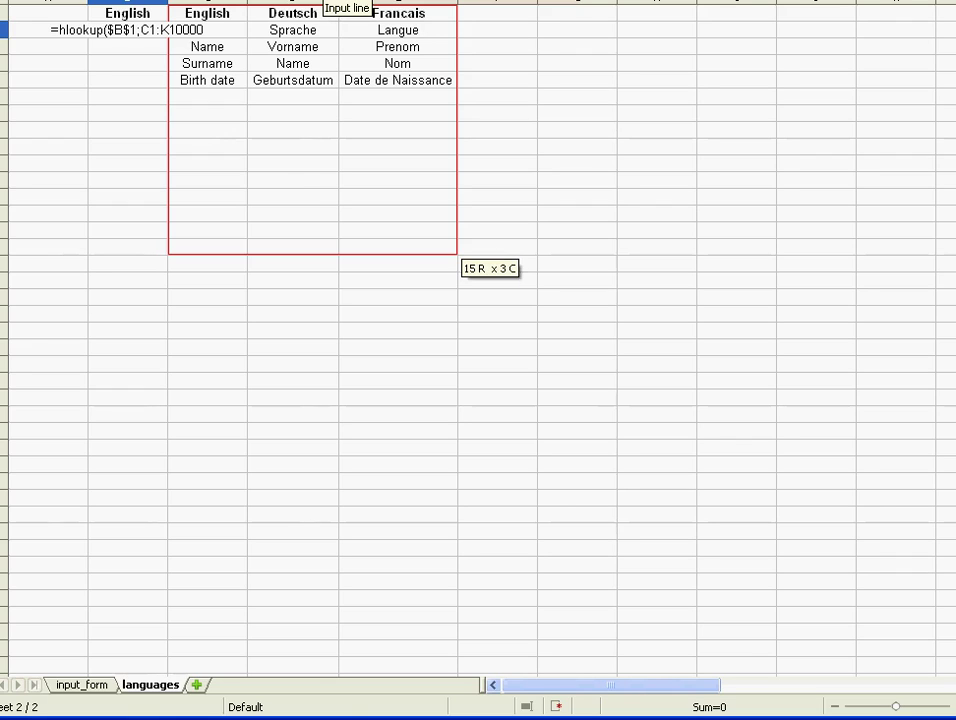
# - Try shortening the HLOOKUP array to the column-only reference C:K and restore it to C1:K10000
pyautogui.click(152, 30)
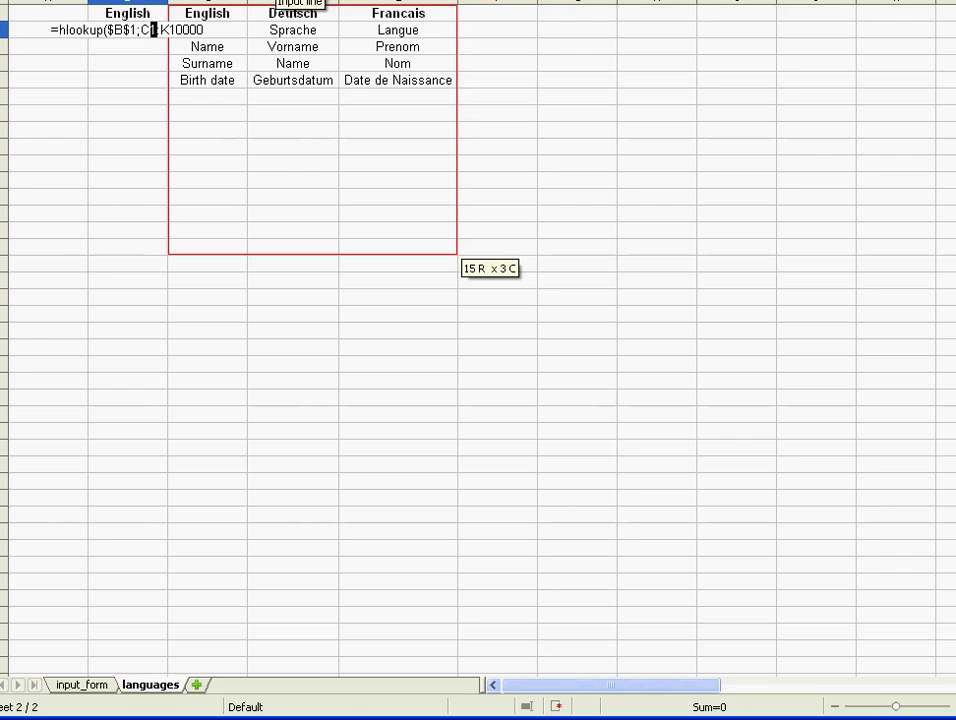
pyautogui.press('Delete')
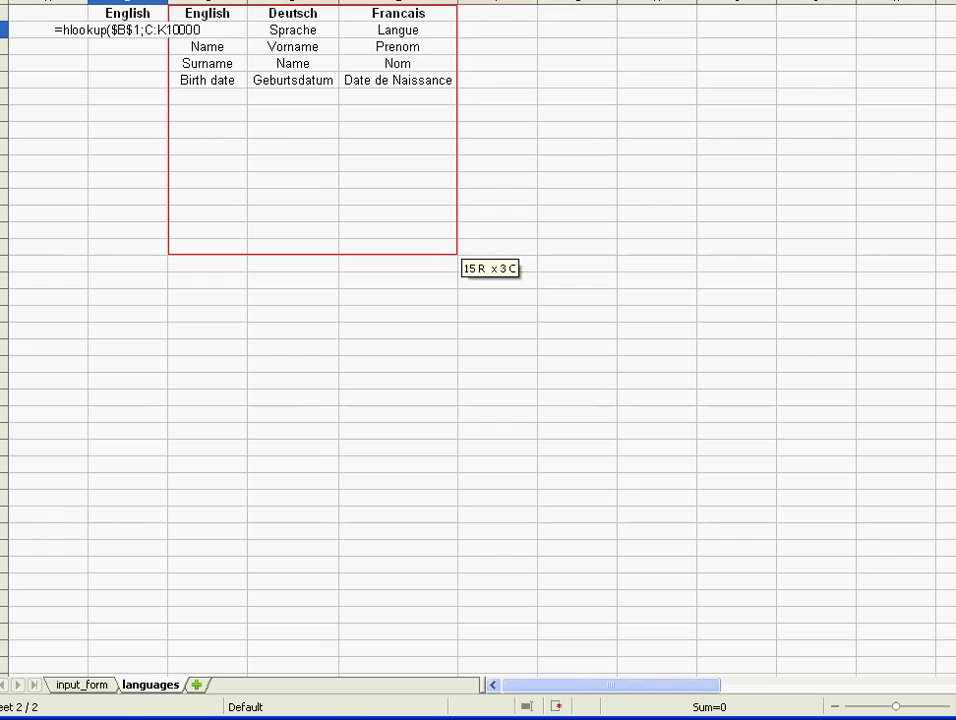
pyautogui.moveTo(240, 1); pyautogui.dragTo(272, 1)
pyautogui.press('Delete')
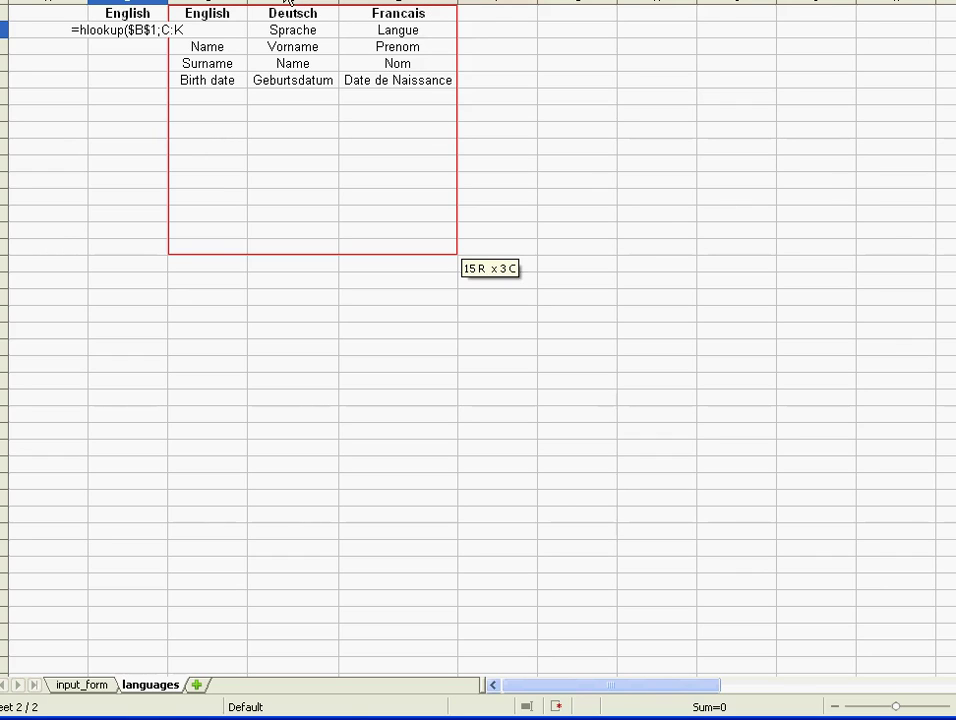
pyautogui.write('1:K')
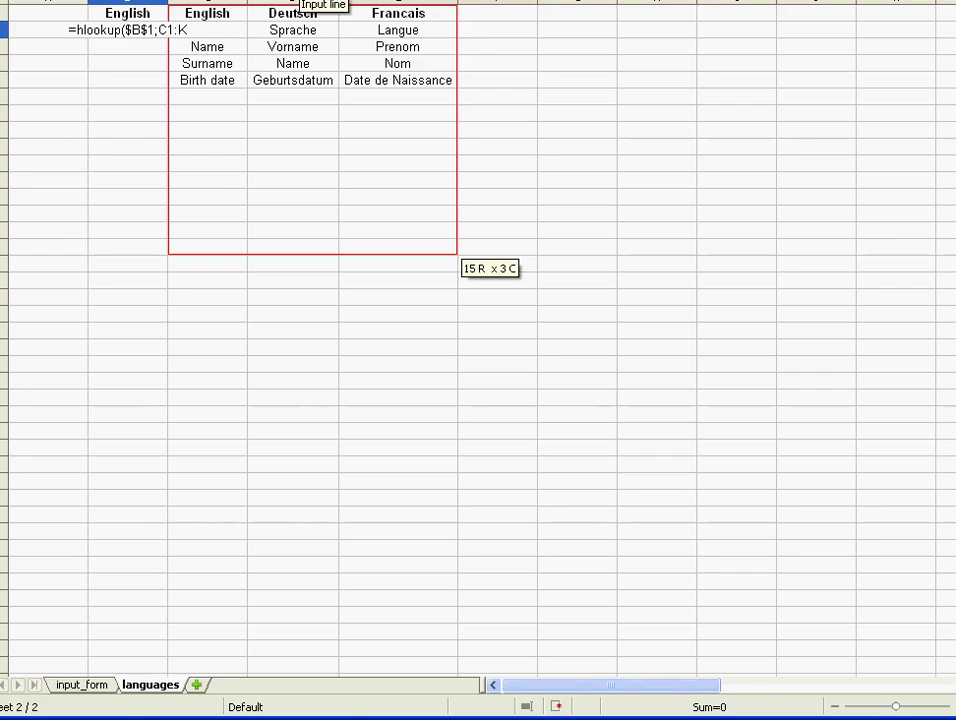
pyautogui.write('10000')
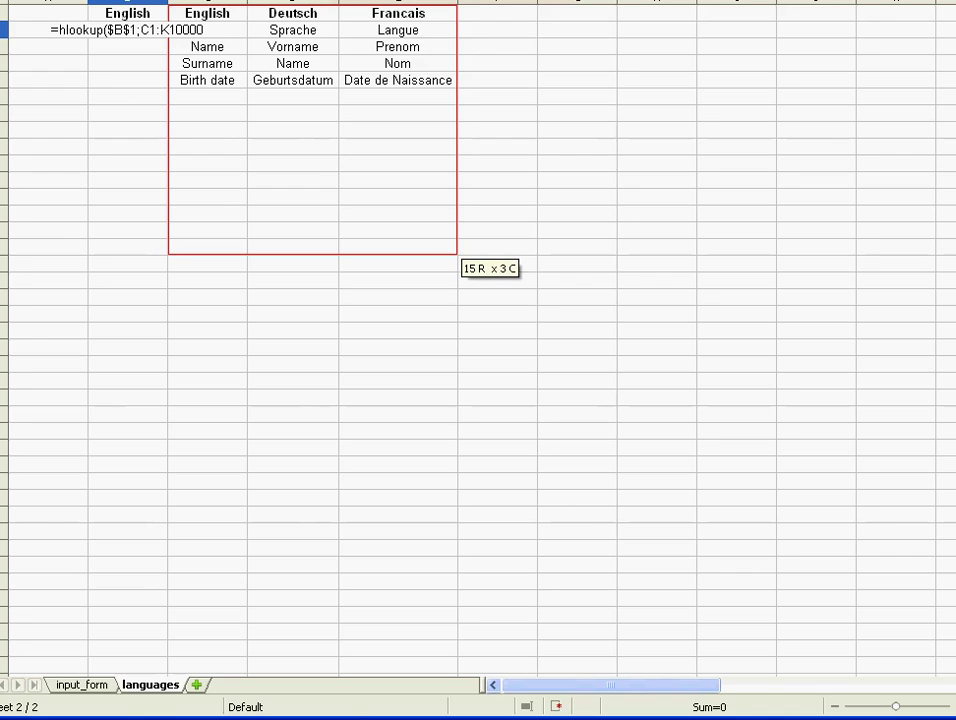
# - Complete the HLOOKUP formula in B2 with row index 2 and the sorted argument 0
pyautogui.write(';')
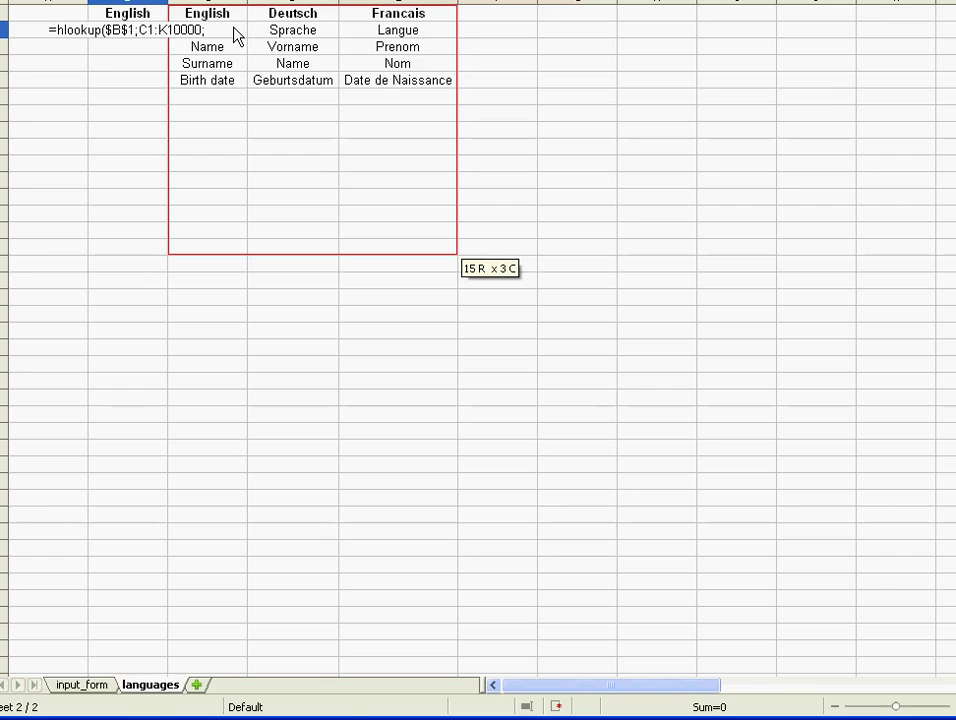
pyautogui.write('2')
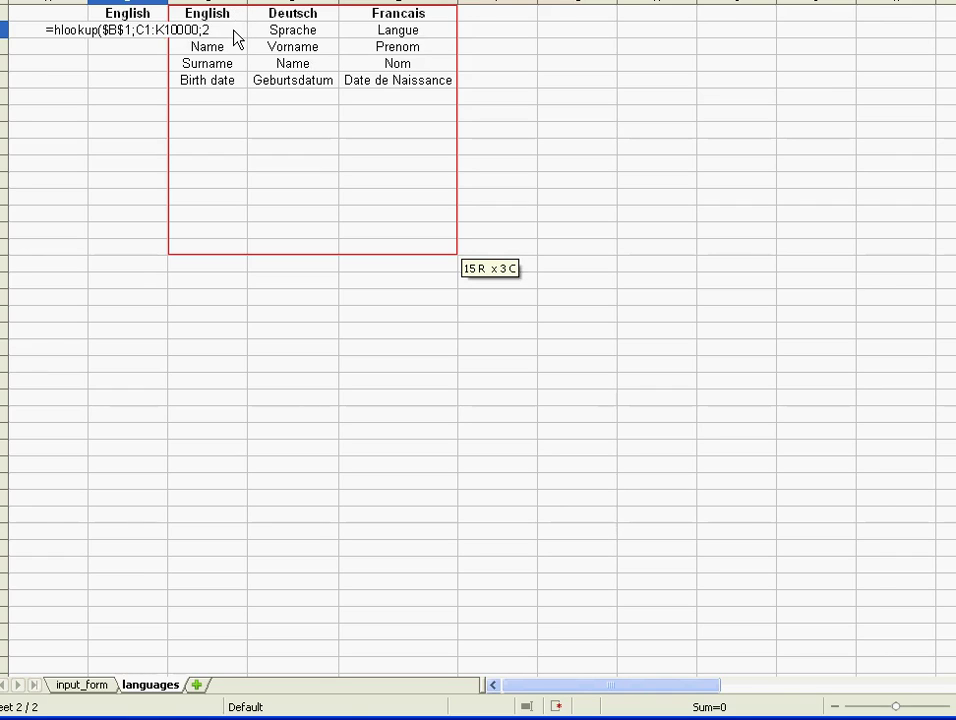
pyautogui.write(';')
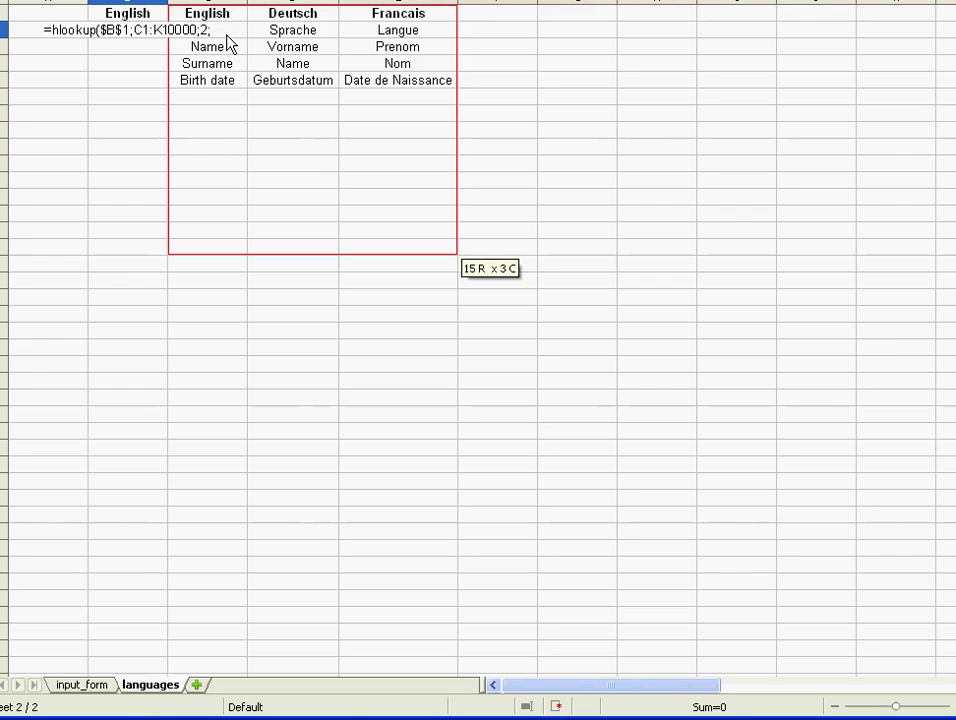
pyautogui.write('0')
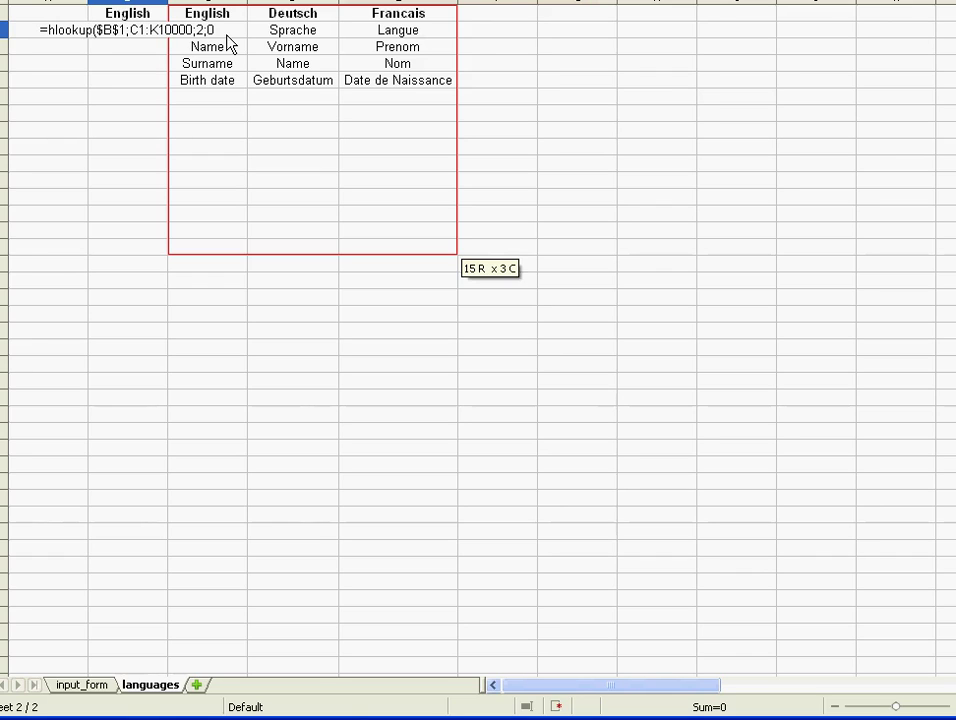
pyautogui.write(')')
pyautogui.press('Return')
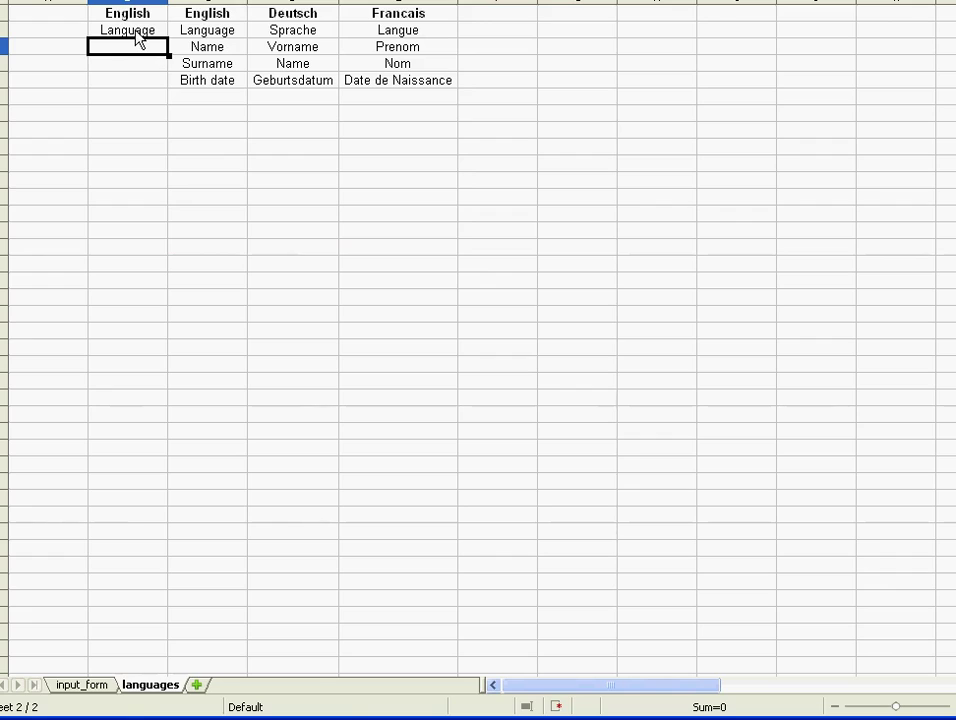
pyautogui.click(138, 39)
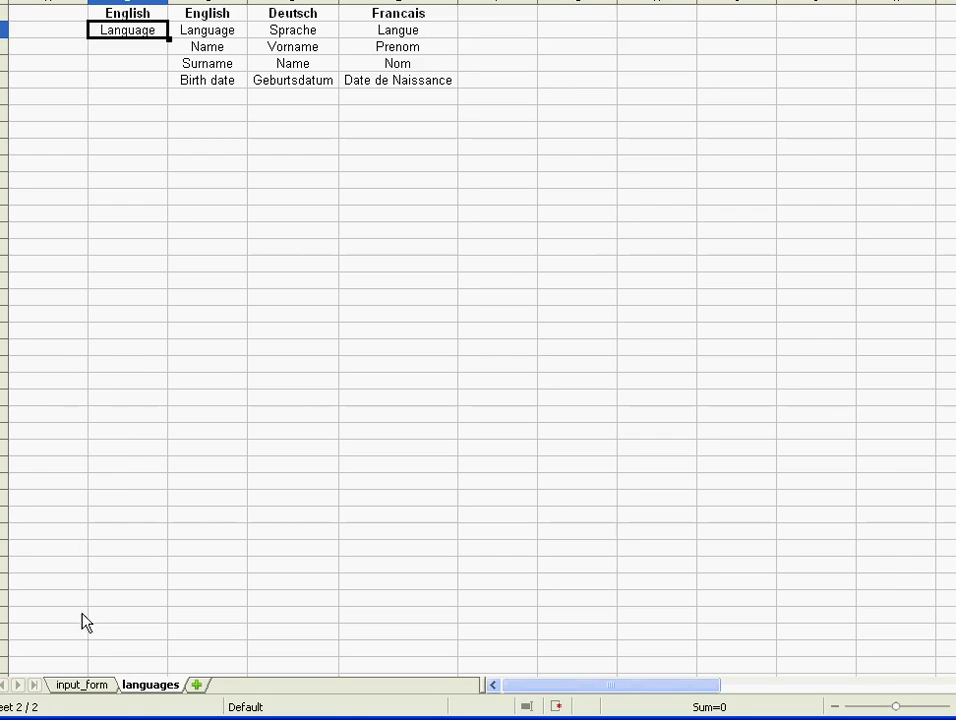
# - Choose Deutsch in cell B1 of input_form and check the looked-up label in B2 of the languages sheet
pyautogui.click(82, 686)
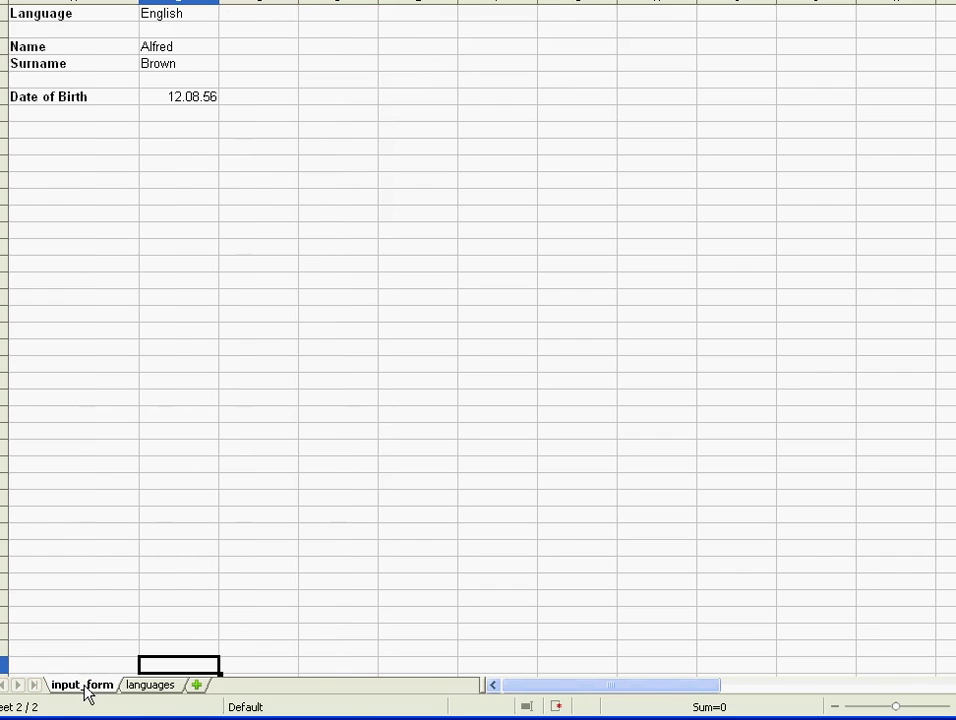
pyautogui.click(190, 18)
pyautogui.click(227, 14)
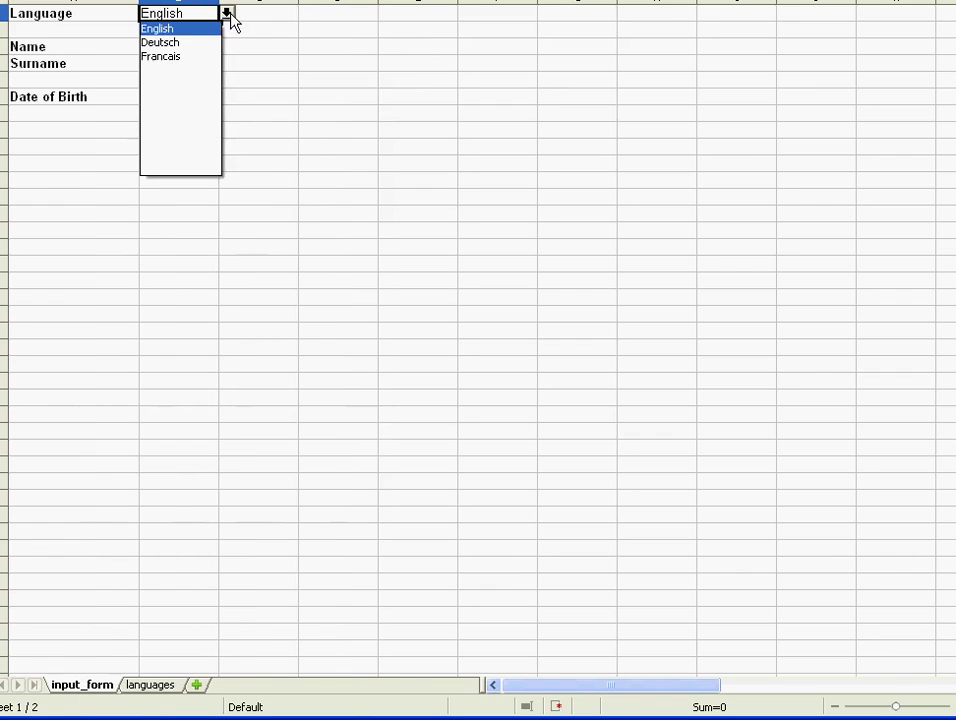
pyautogui.click(200, 42)
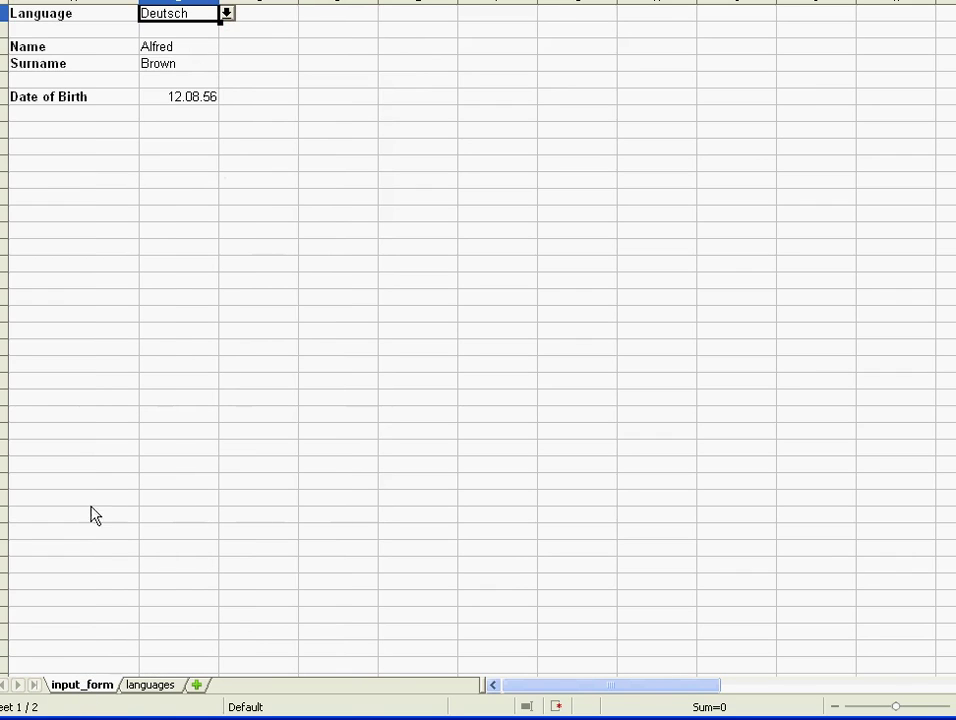
pyautogui.click(152, 686)
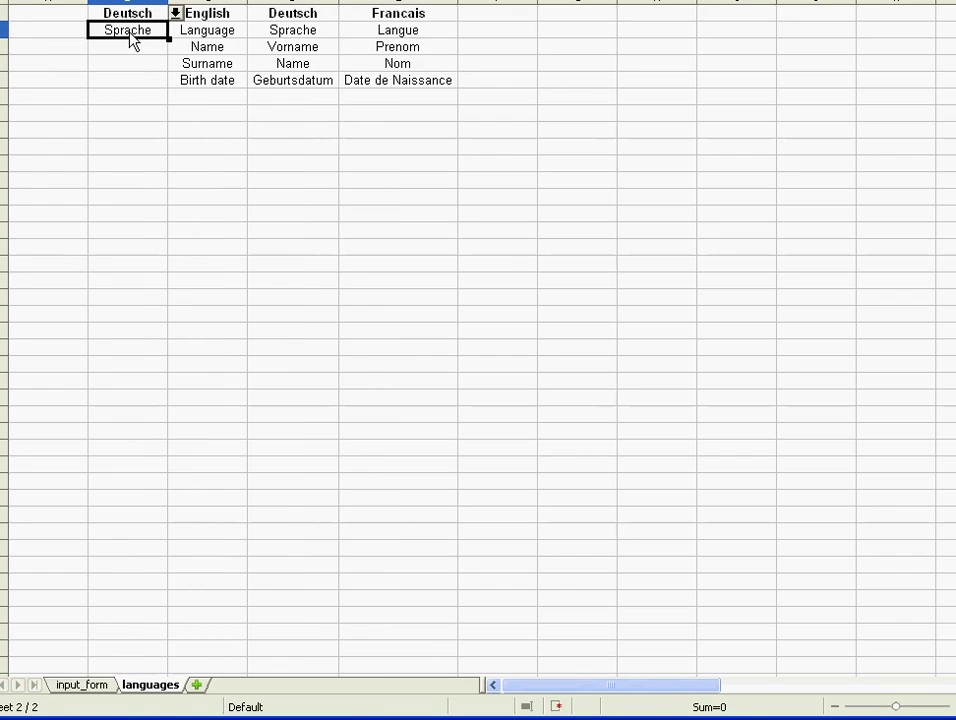
# - Choose Francais in cell B1 of input_form and check the looked-up label in B2 of the languages sheet
pyautogui.click(84, 686)
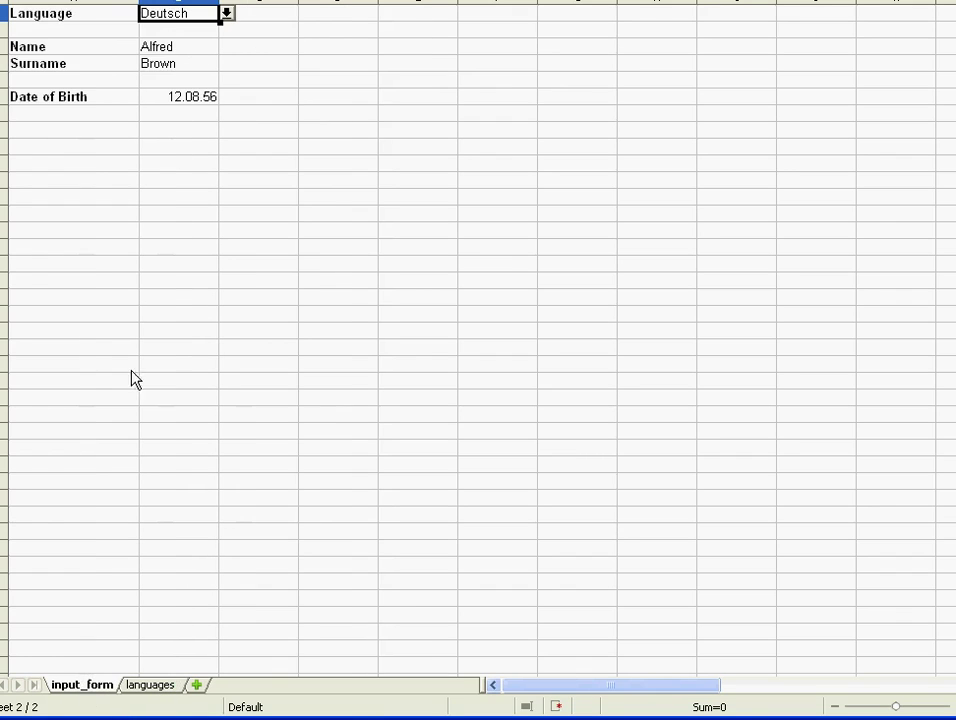
pyautogui.click(227, 14)
pyautogui.click(185, 57)
pyautogui.click(155, 685)
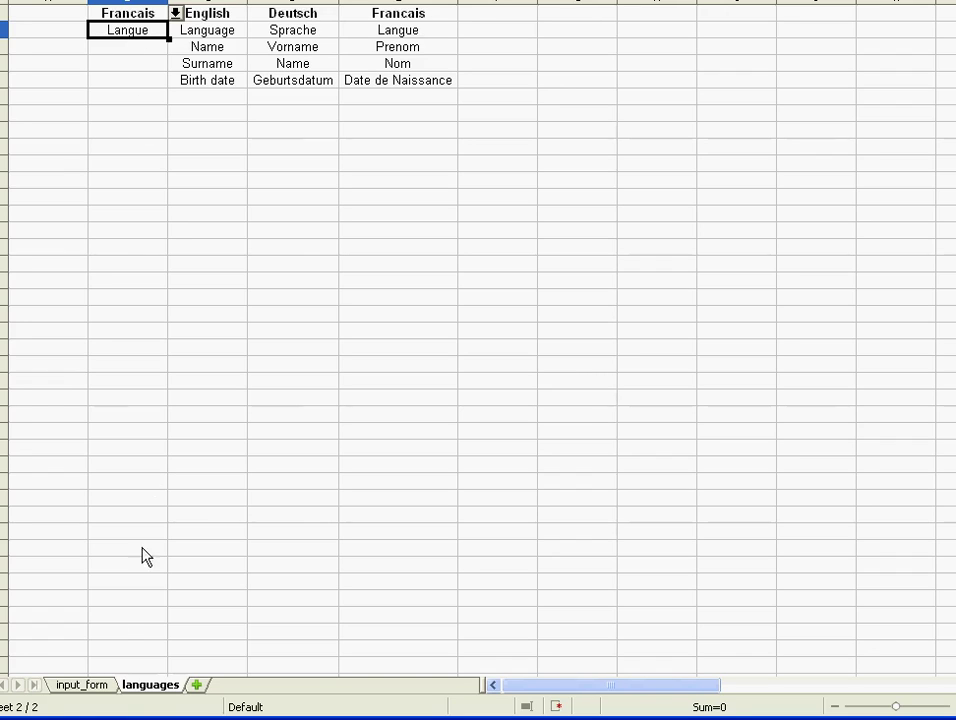
# - Link the label in cell A1 of input_form to cell B2 of the languages sheet and select the language cell B1
pyautogui.click(78, 688)
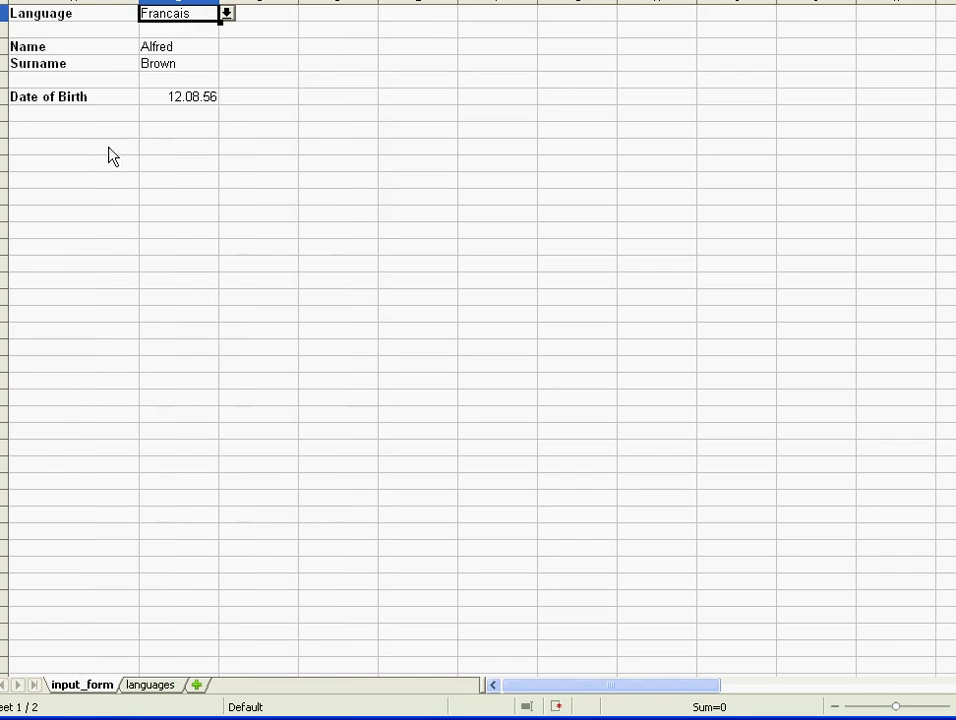
pyautogui.click(62, 20)
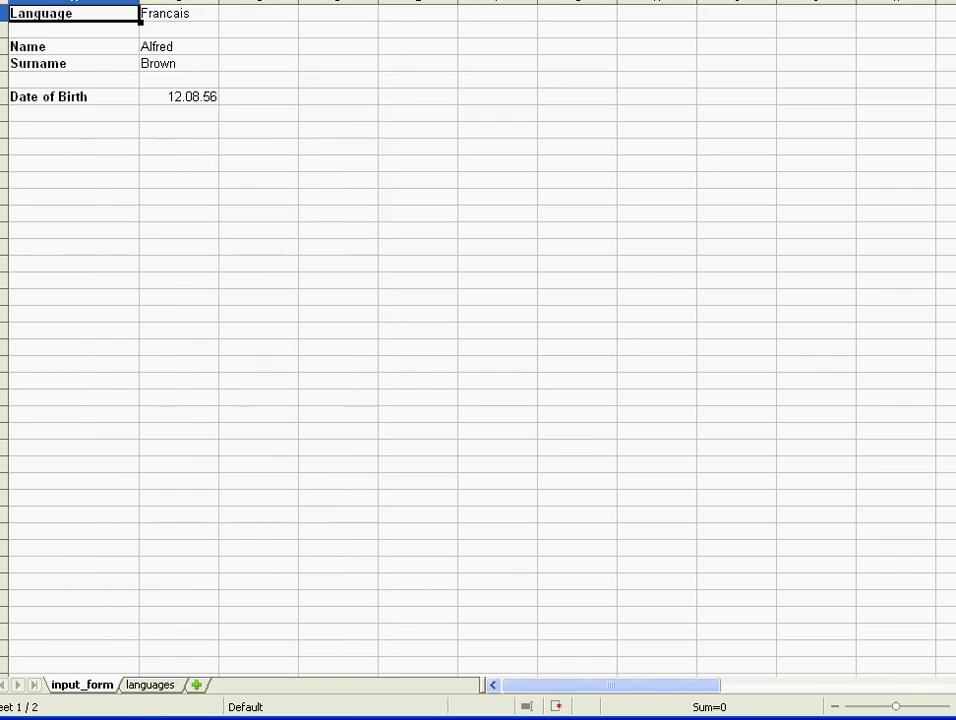
pyautogui.write('=')
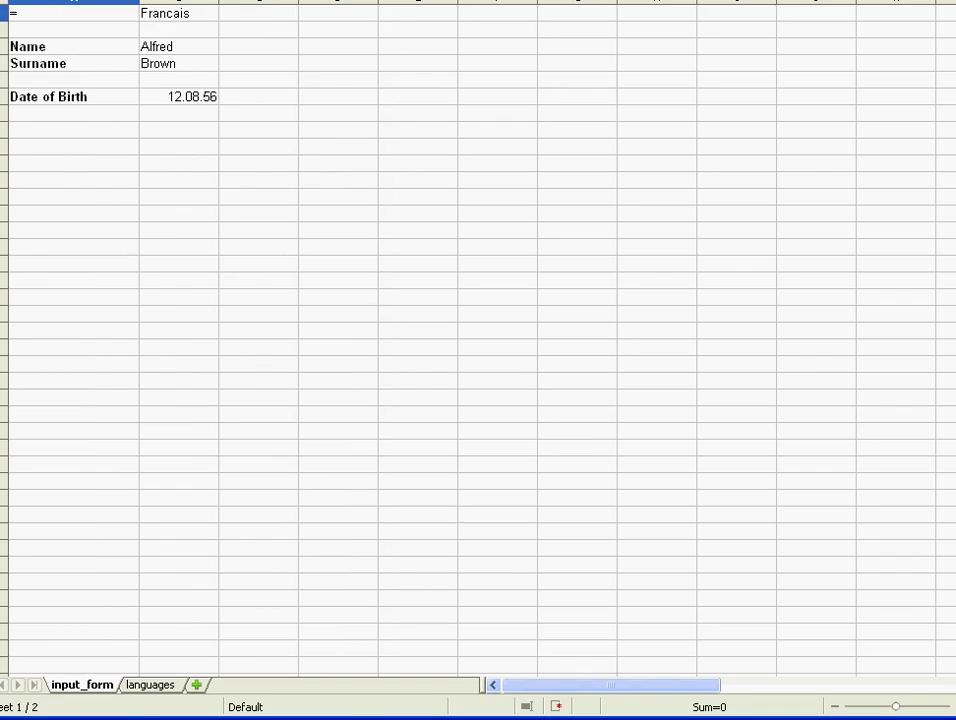
pyautogui.click(140, 685)
pyautogui.click(126, 32)
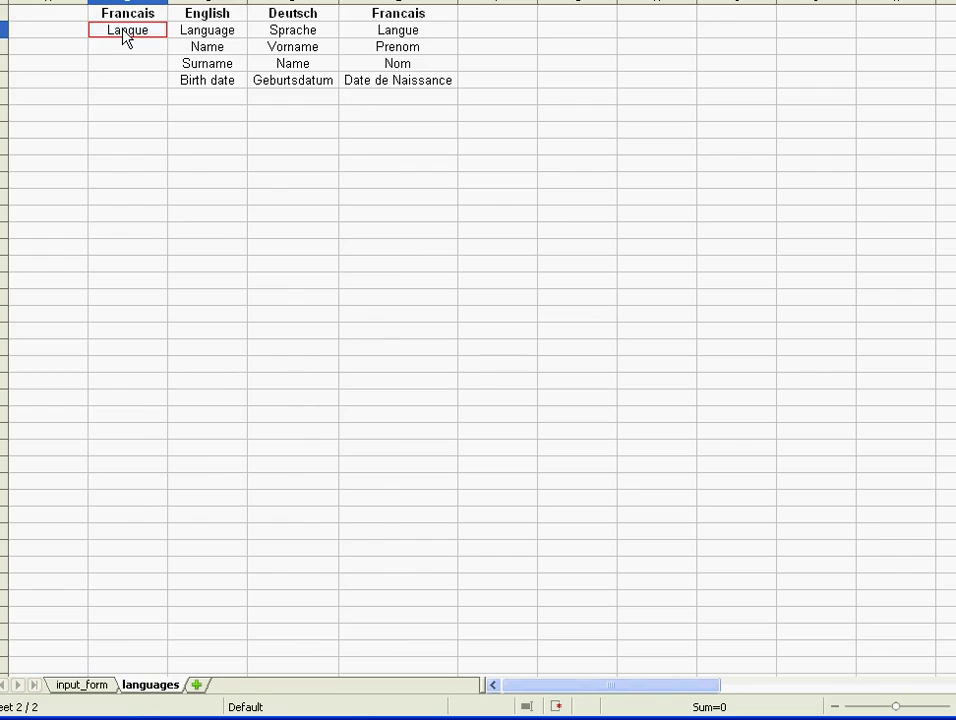
pyautogui.press('Return')
pyautogui.click(212, 16)
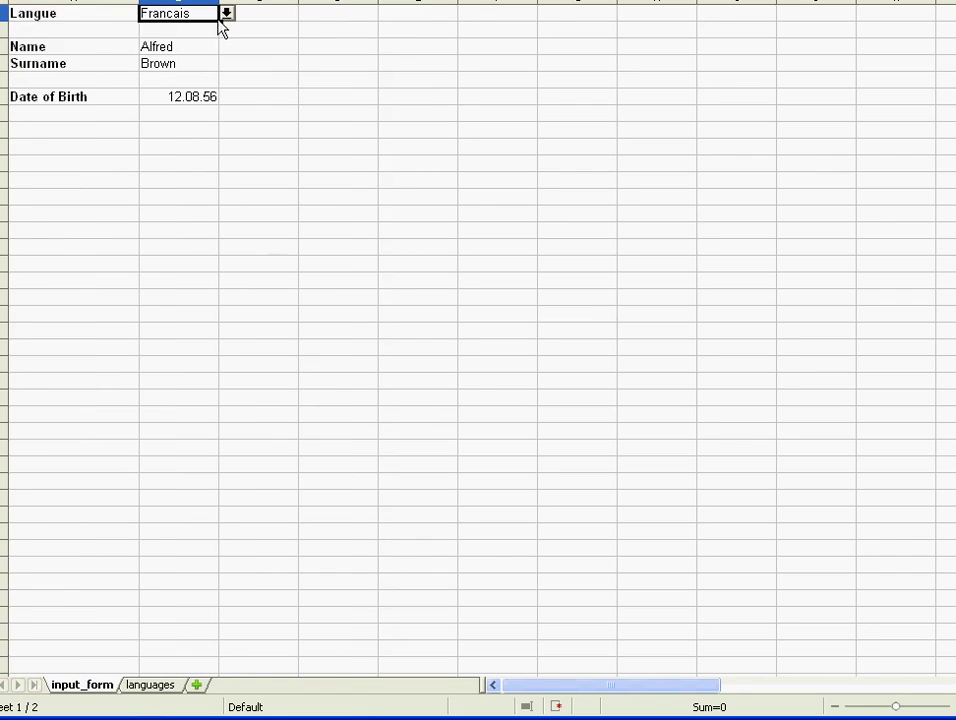
# - Switch the language in cell B1 of input_form to Deutsch and then to English, checking the label in A1
pyautogui.click(227, 13)
pyautogui.click(206, 43)
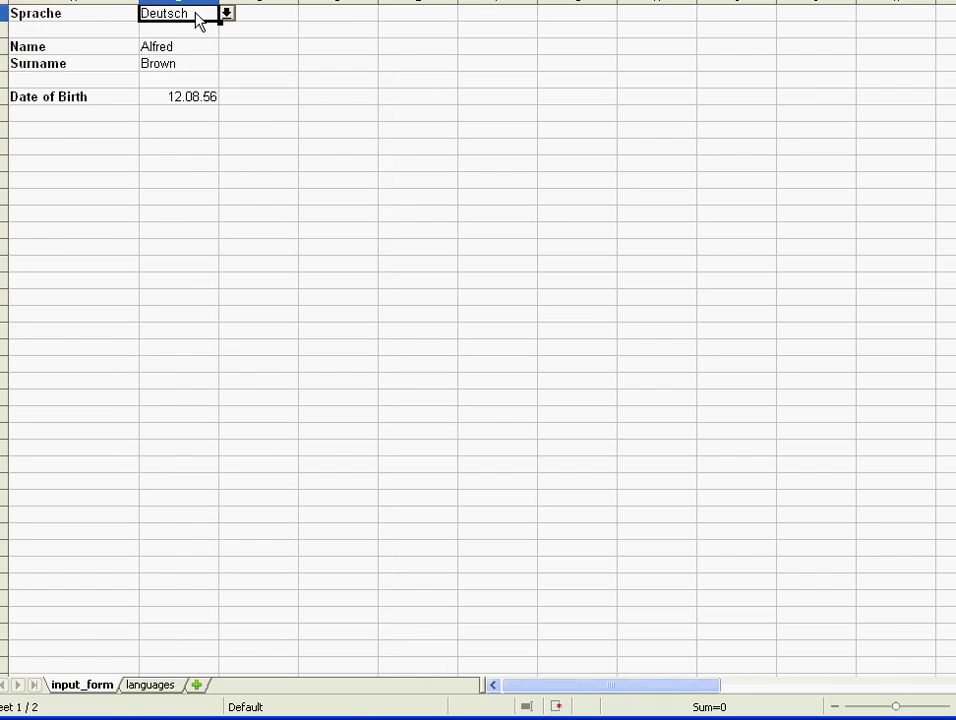
pyautogui.click(227, 14)
pyautogui.click(206, 28)
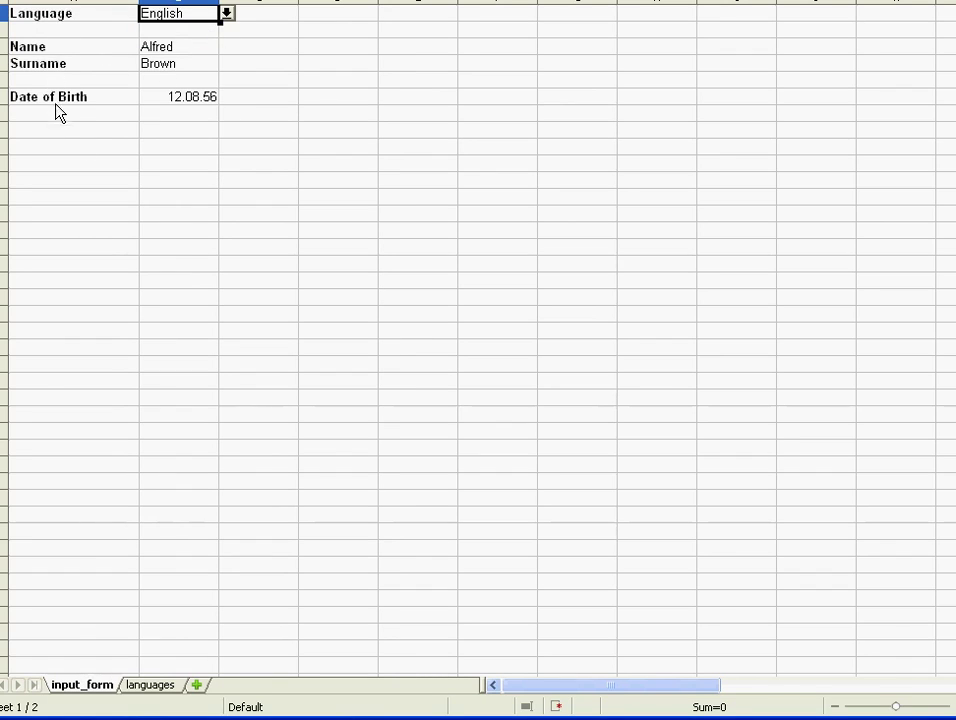
# - Fill the HLOOKUP formula from B2 down to B5 on the languages sheet and compare the formulas in B2 and B3
pyautogui.click(147, 685)
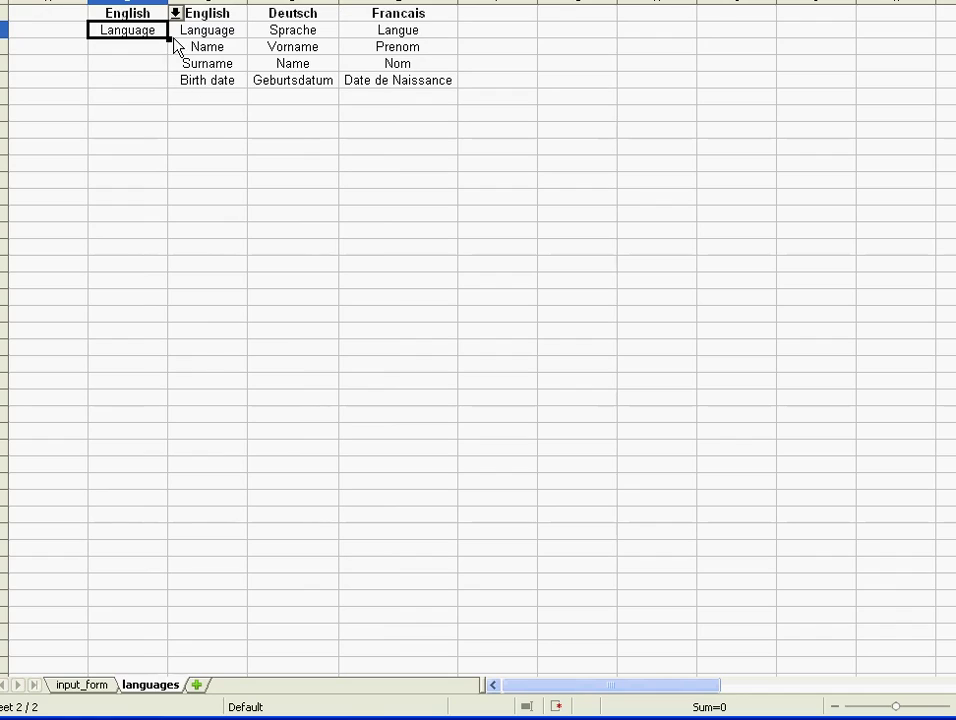
pyautogui.moveTo(169, 42); pyautogui.dragTo(166, 94)
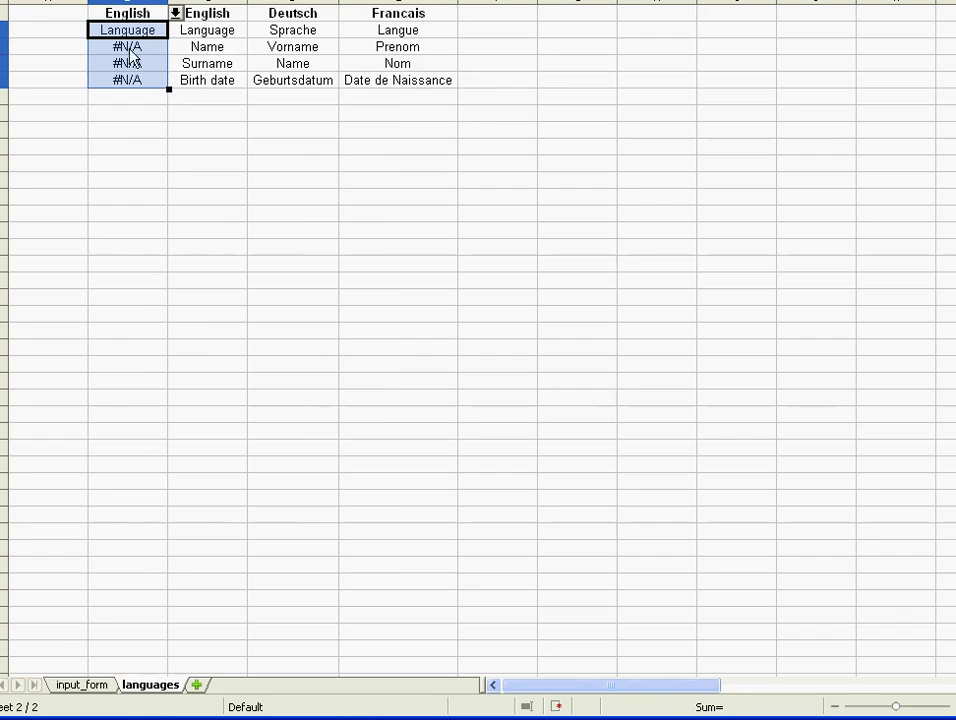
pyautogui.click(129, 54)
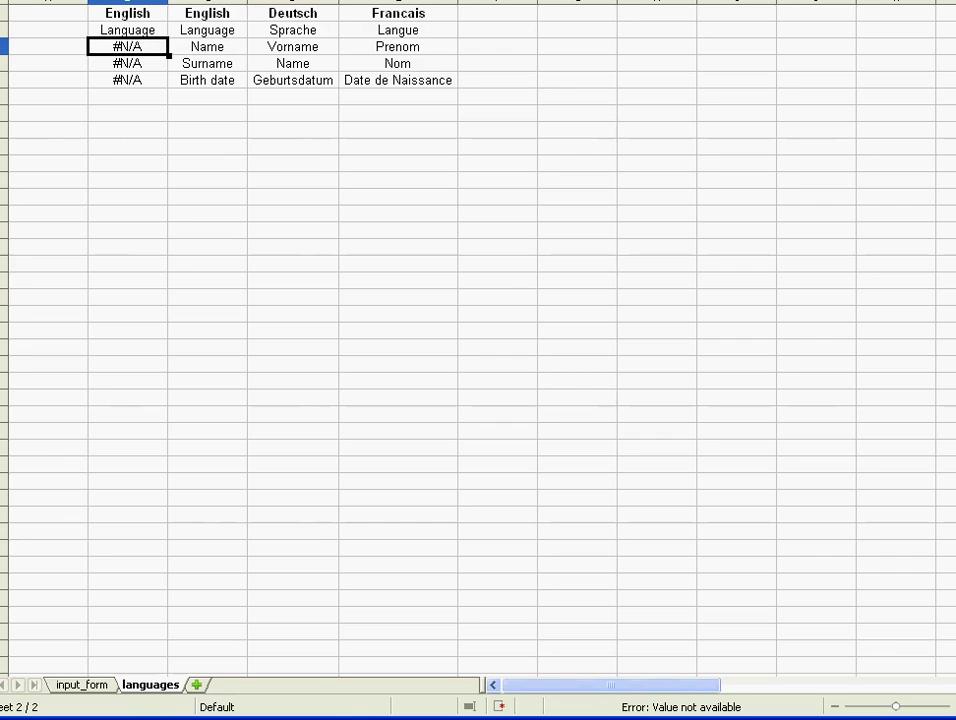
pyautogui.click(141, 33)
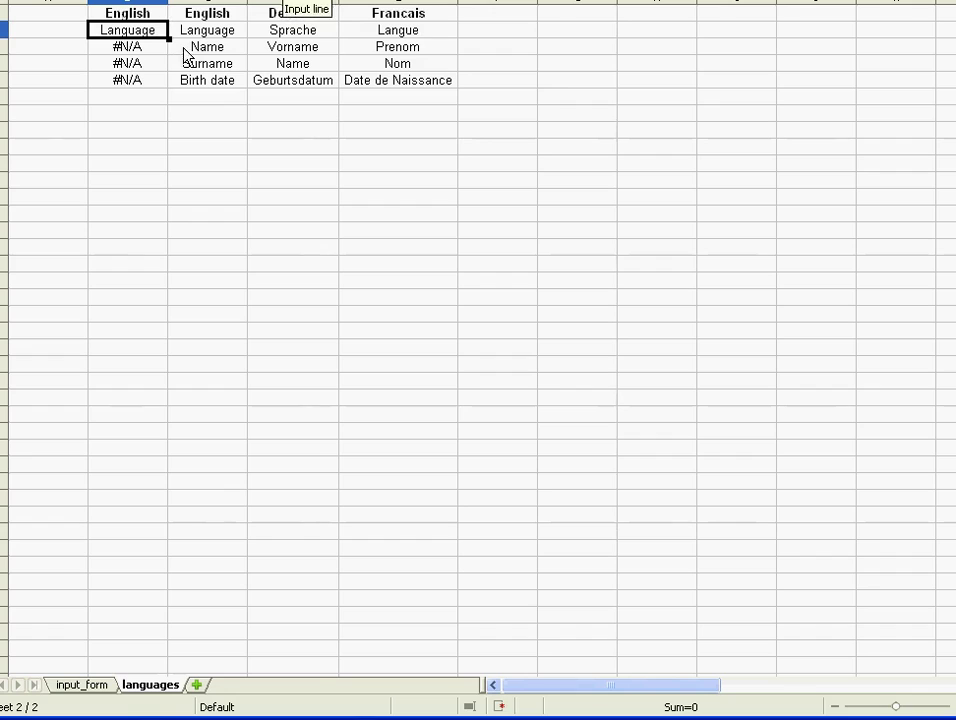
pyautogui.click(154, 47)
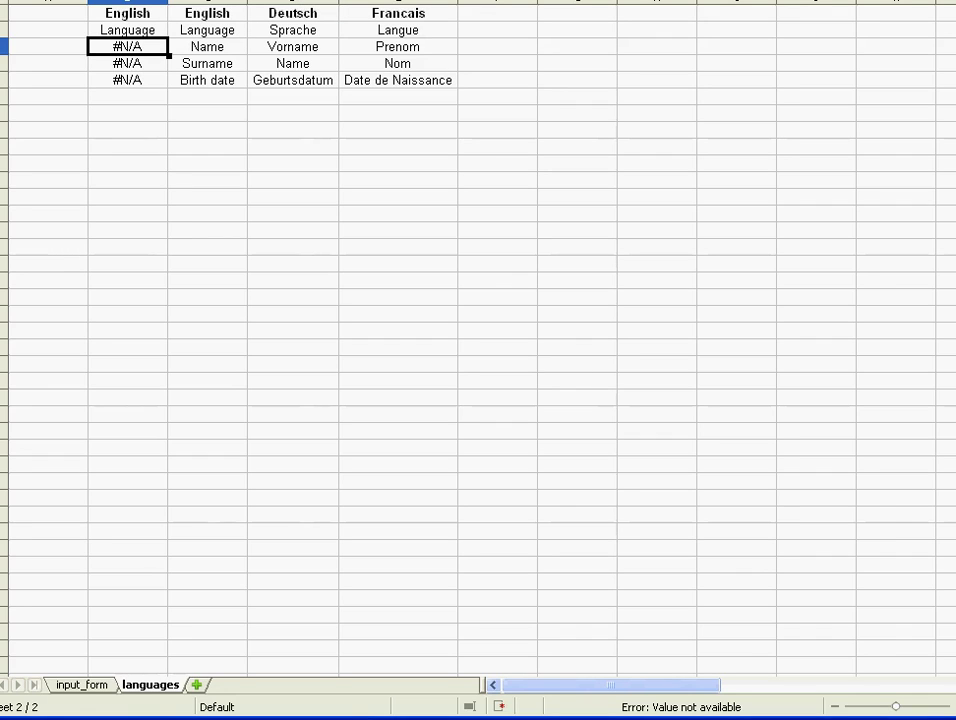
pyautogui.click(161, 31)
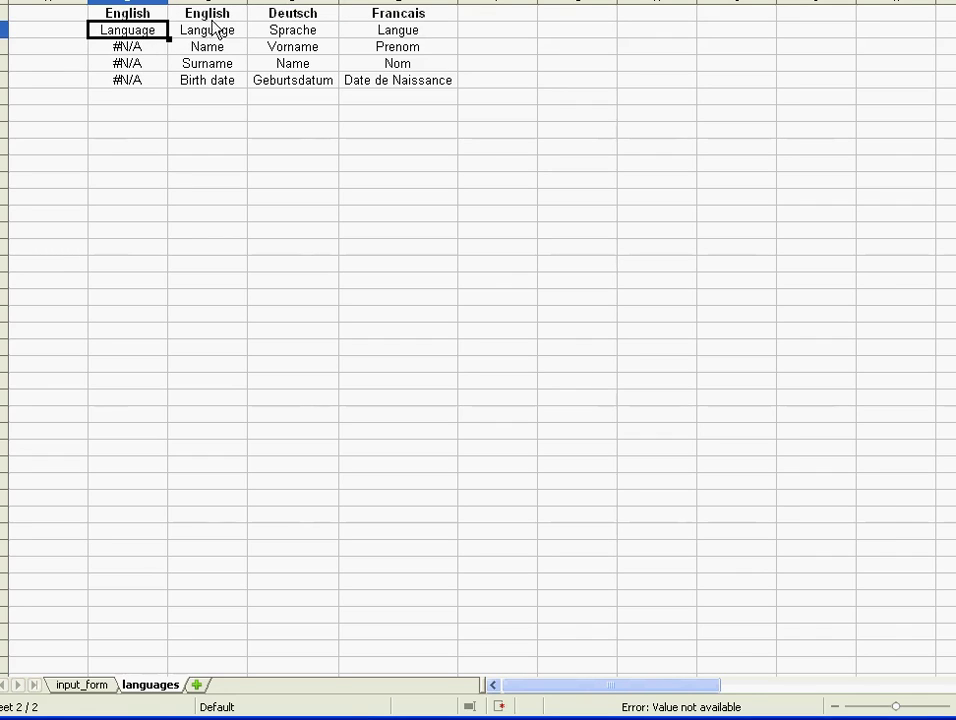
pyautogui.press('F2')
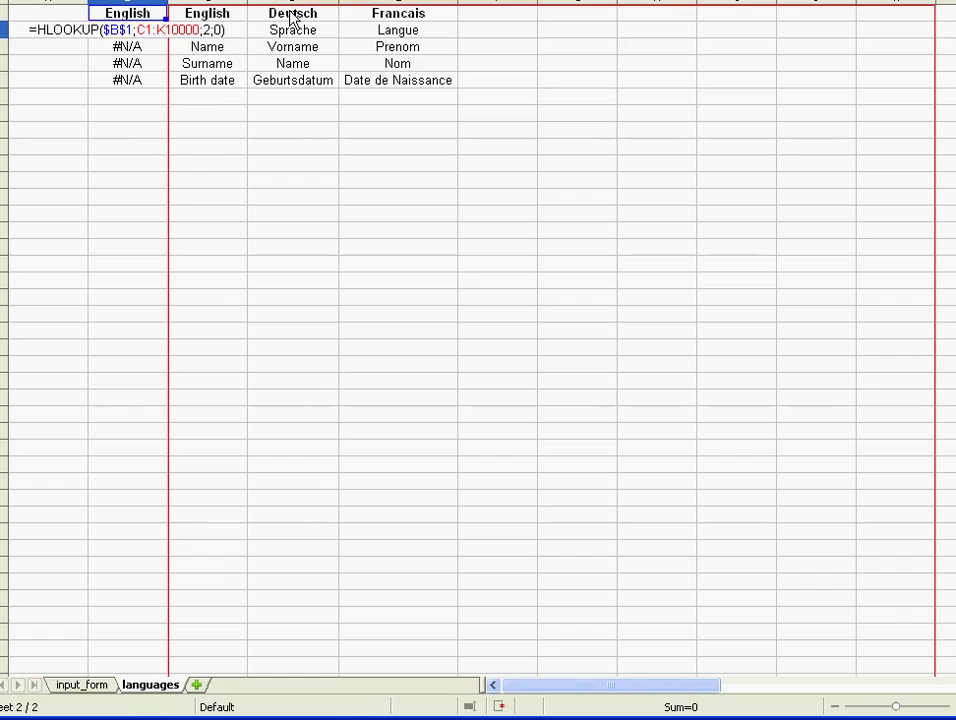
pyautogui.press('F4')
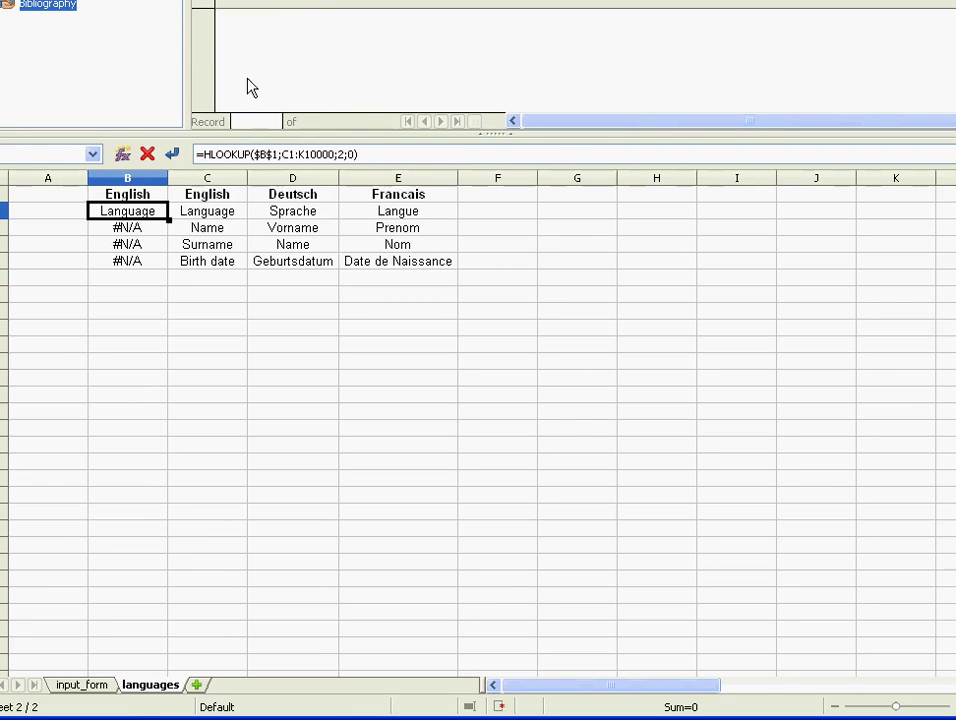
pyautogui.hotkey('alt', 'v')
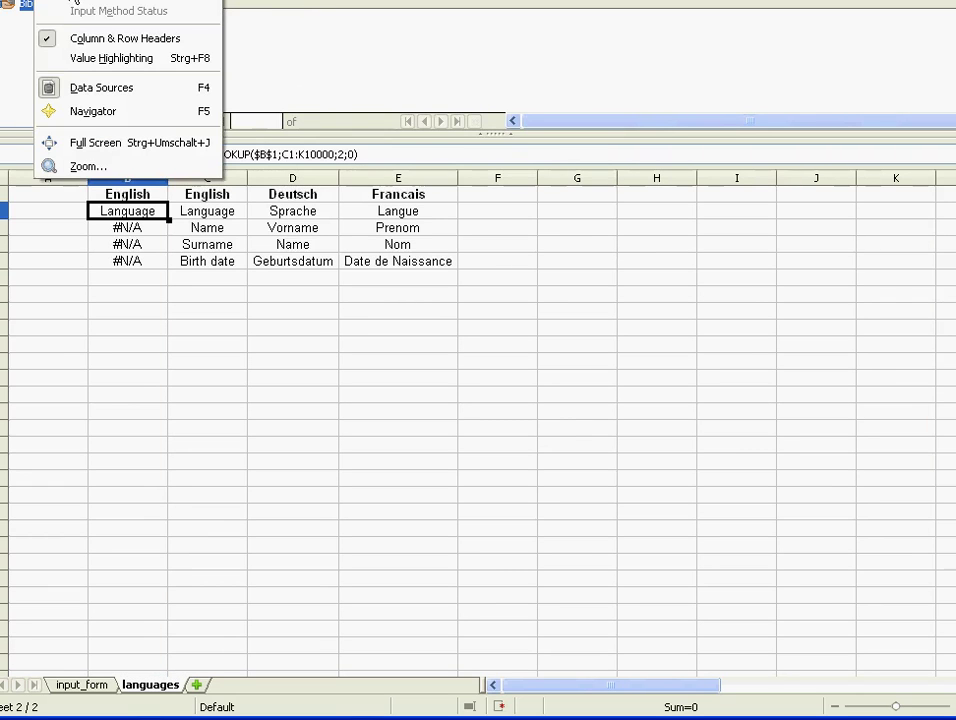
pyautogui.click(100, 88)
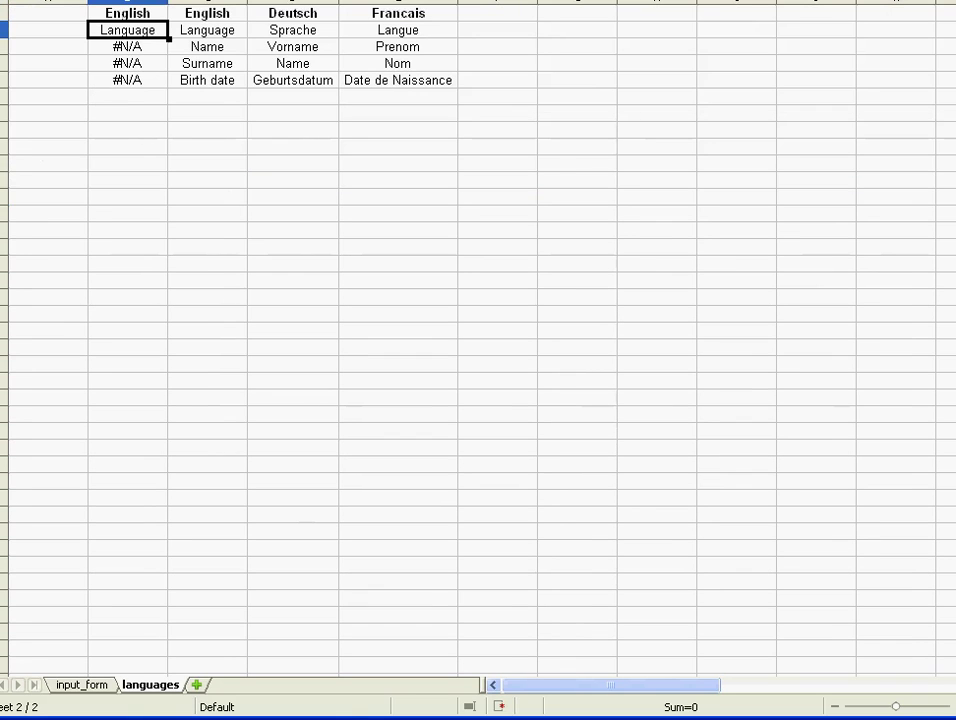
# - Make the search range in the B2 HLOOKUP formula absolute as $C$1:$K$10000
pyautogui.press('F2')
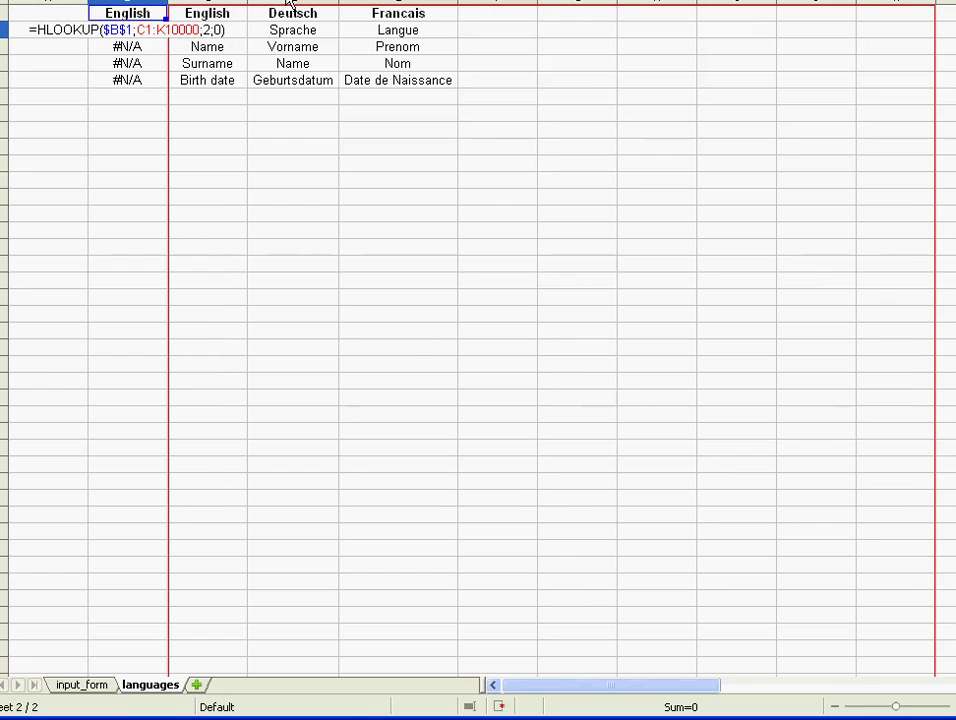
pyautogui.press('F4')
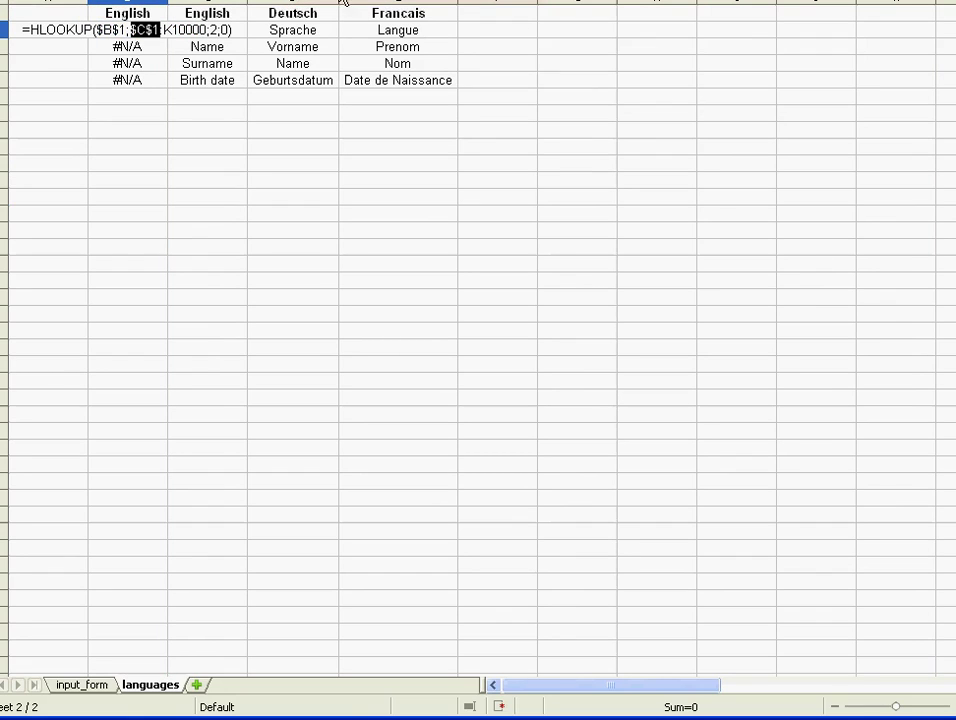
pyautogui.click(180, 30)
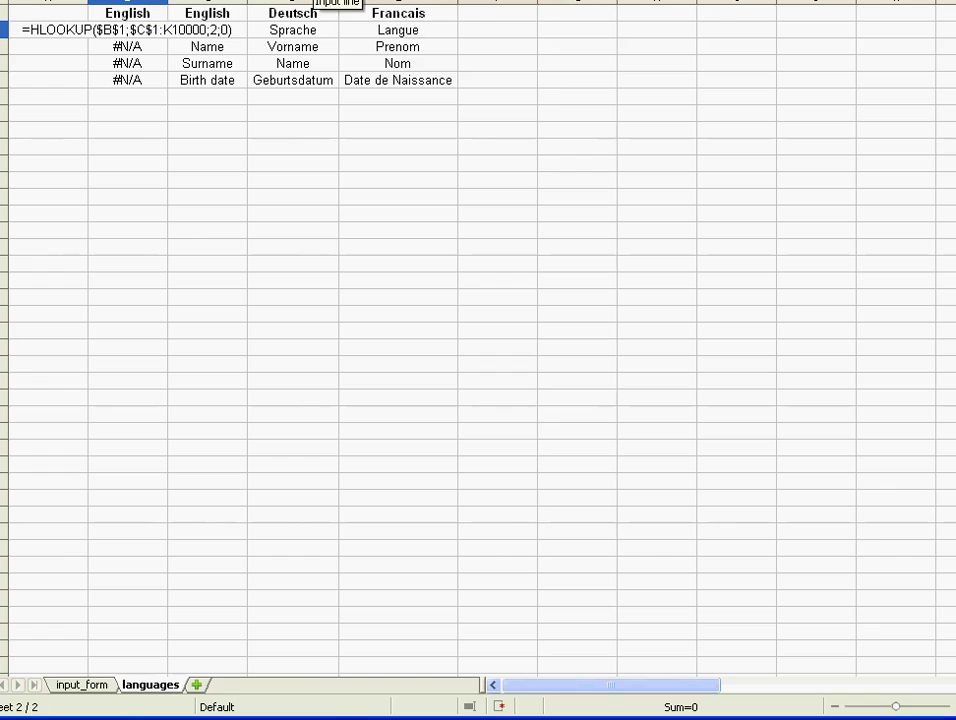
pyautogui.press('F4')
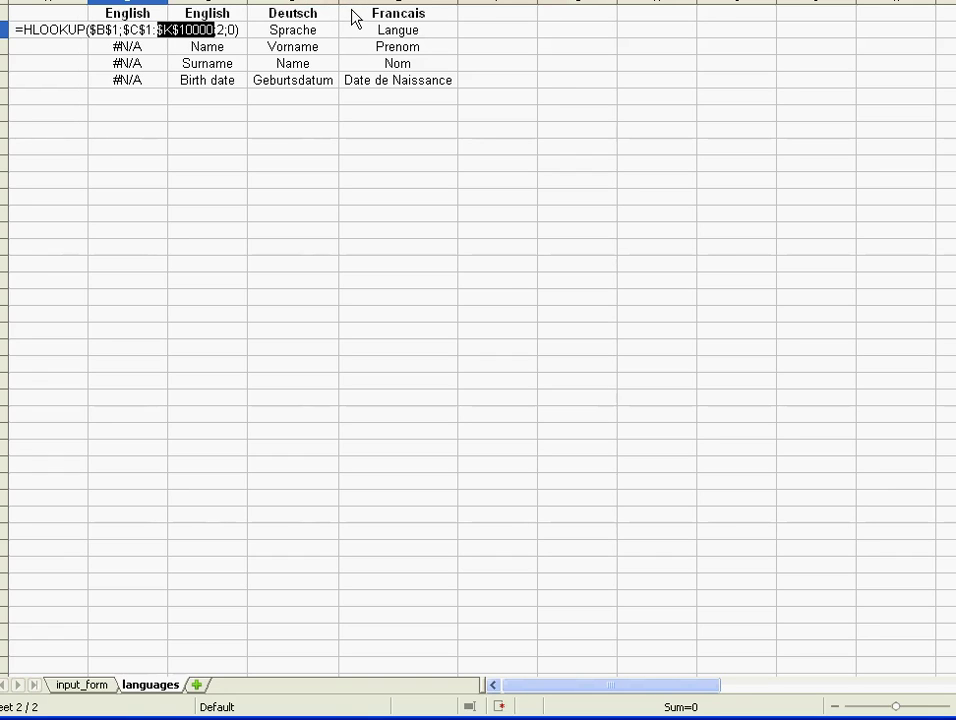
pyautogui.press('Return')
# - Fill the B2 formula with the absolute range down to B5 and inspect the copied formulas
pyautogui.click(95, 28)
pyautogui.moveTo(169, 39); pyautogui.dragTo(164, 94)
pyautogui.click(140, 60)
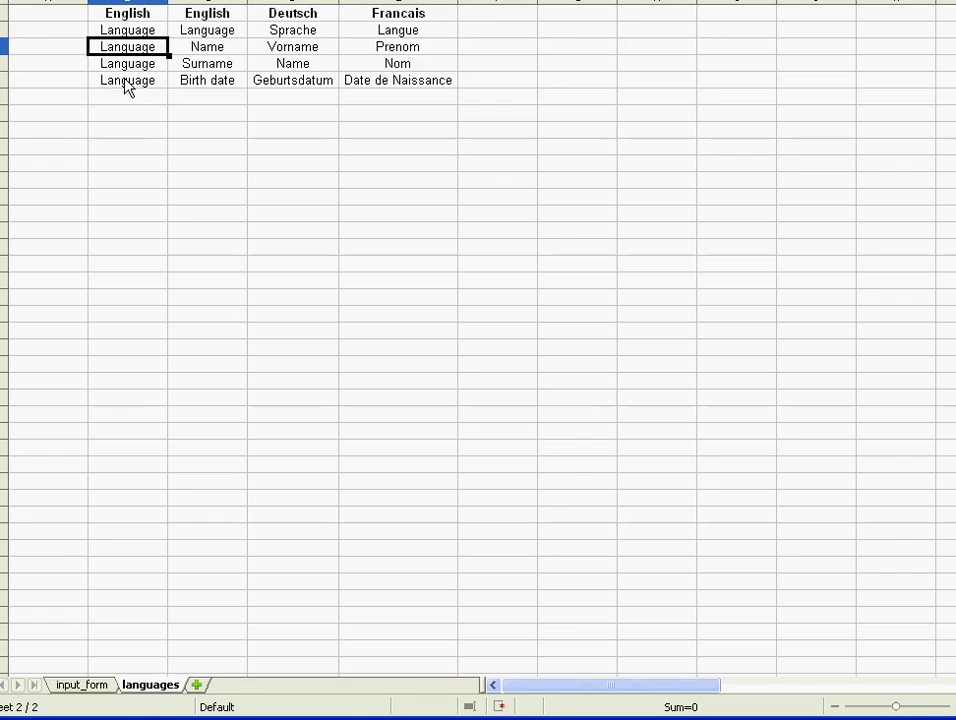
pyautogui.click(126, 31)
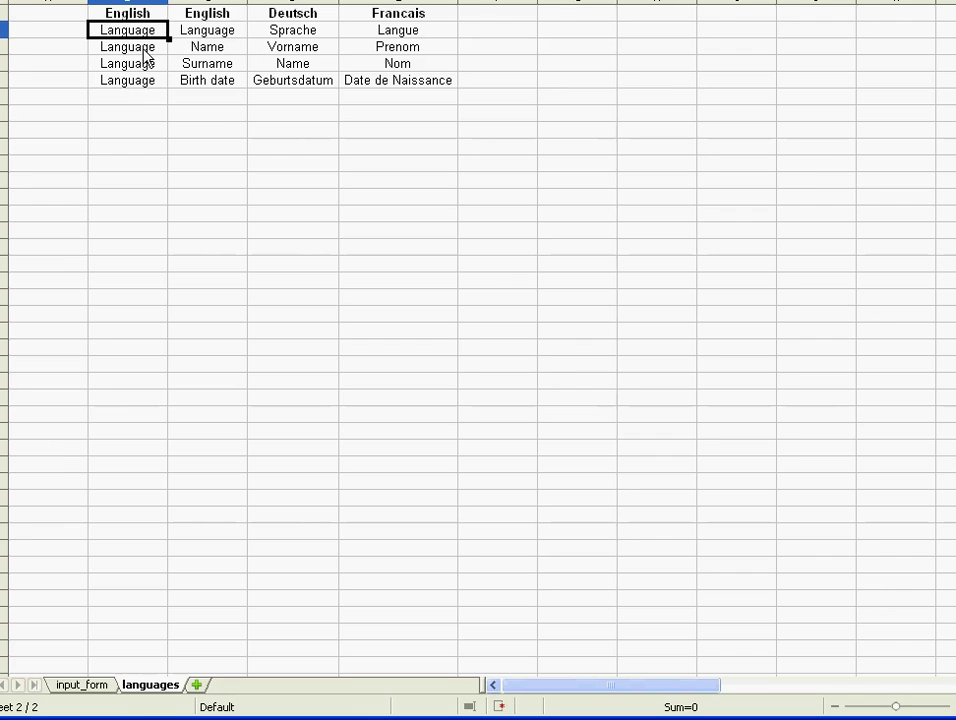
pyautogui.click(145, 52)
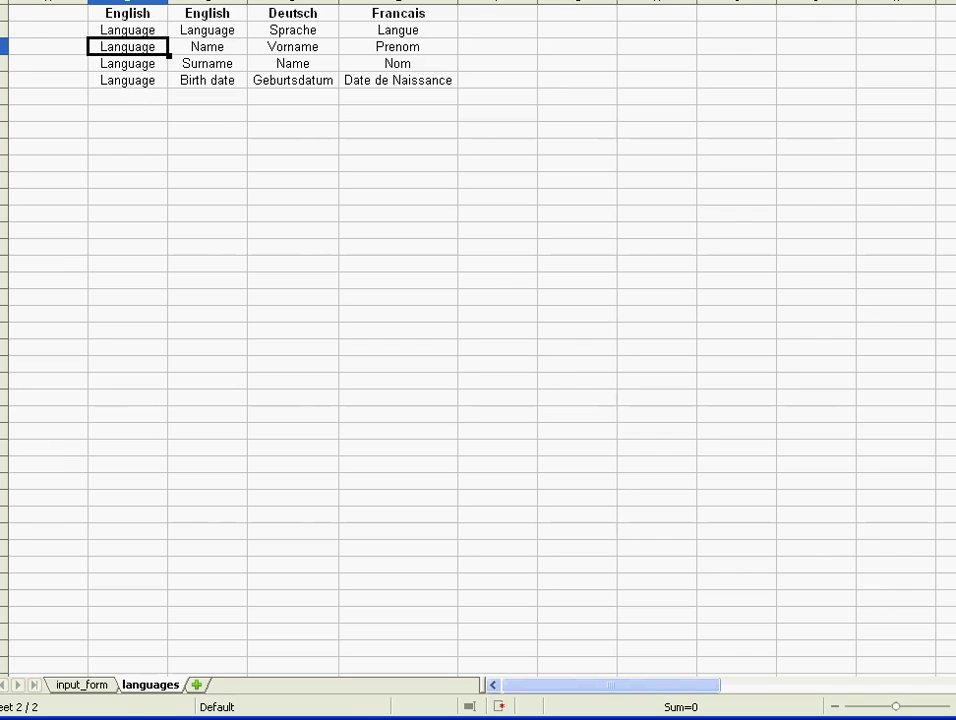
pyautogui.click(126, 66)
pyautogui.click(131, 52)
# - Change the HLOOKUP row index in B3 to look up the Name row and set the index in B4 to 4
pyautogui.write('=HLOOKUP($B$1;$C$1:$K$10000;2;0)')
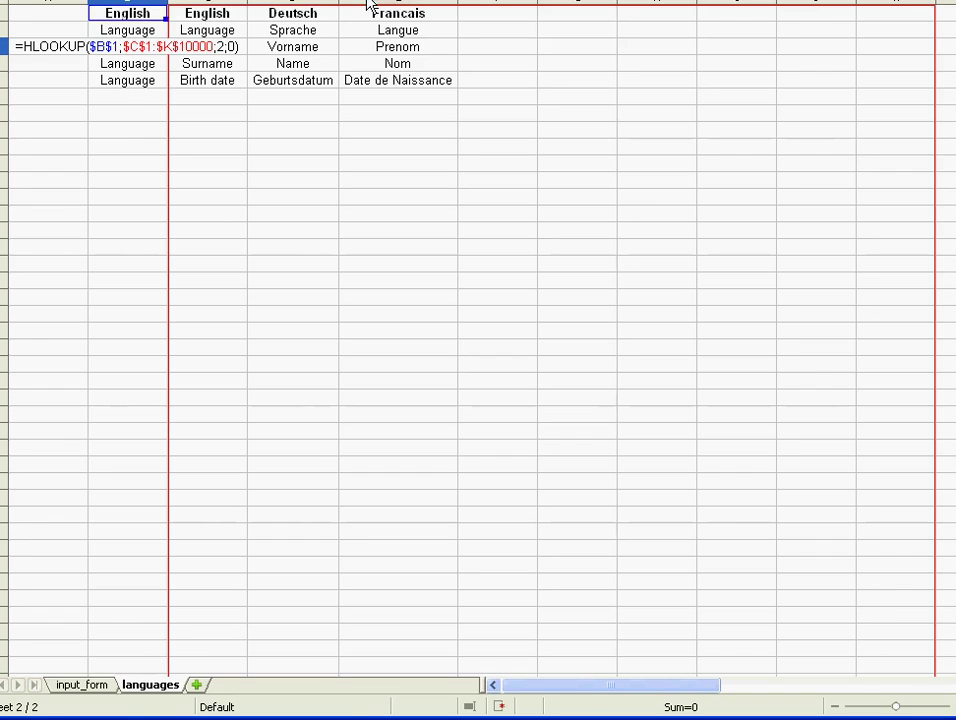
pyautogui.press('Return')
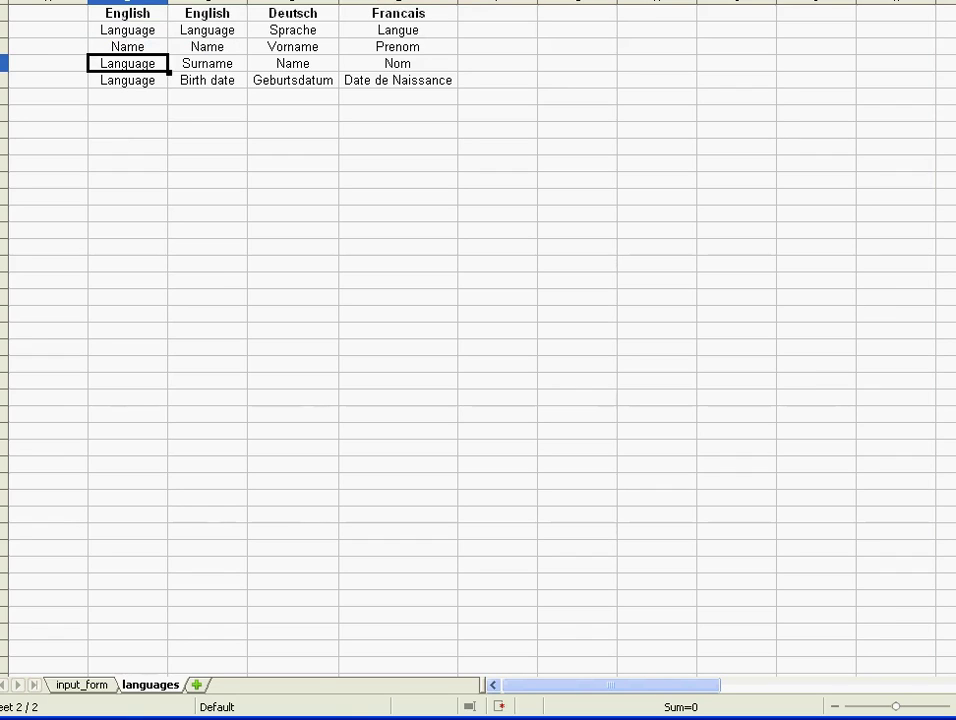
pyautogui.write('=HLOOKUP($B$1;$C$1:$K$10000;2;0)')
pyautogui.write('4')
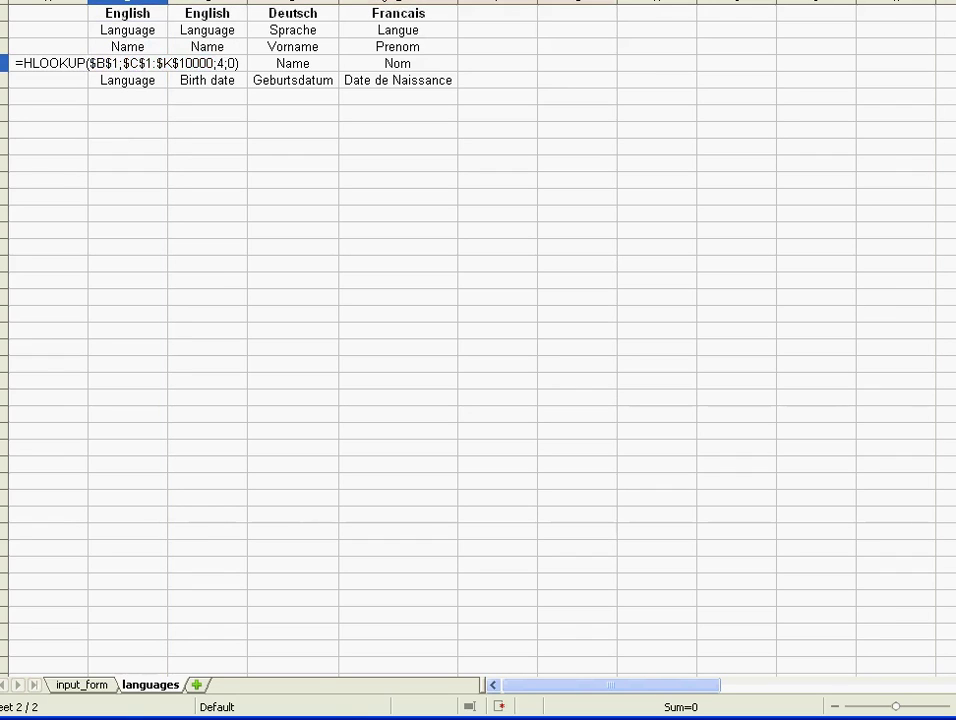
pyautogui.press('Return')
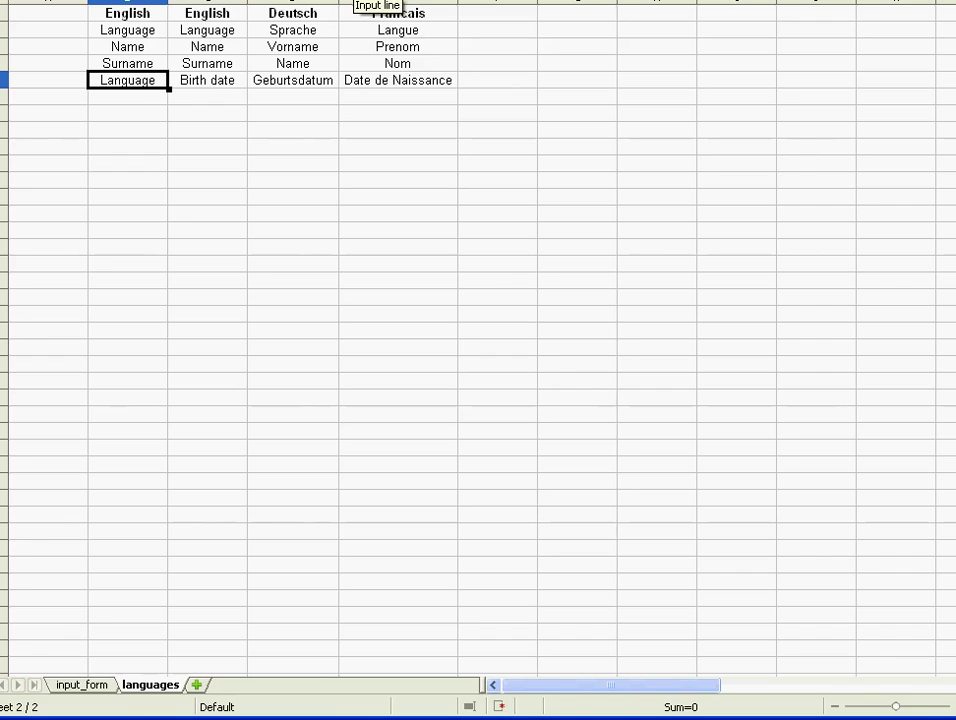
# - Enter 2 and 3 in A2 and A3 and extend the number series down to 14 in A14
pyautogui.click(38, 33)
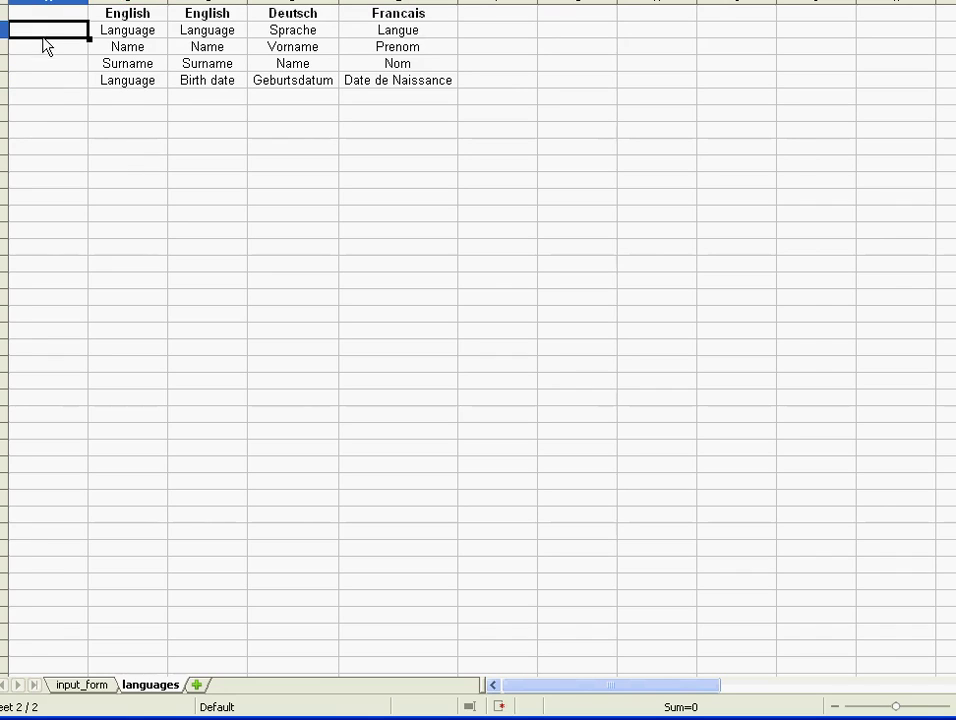
pyautogui.write('2')
pyautogui.press('Return')
pyautogui.write('3')
pyautogui.press('Return')
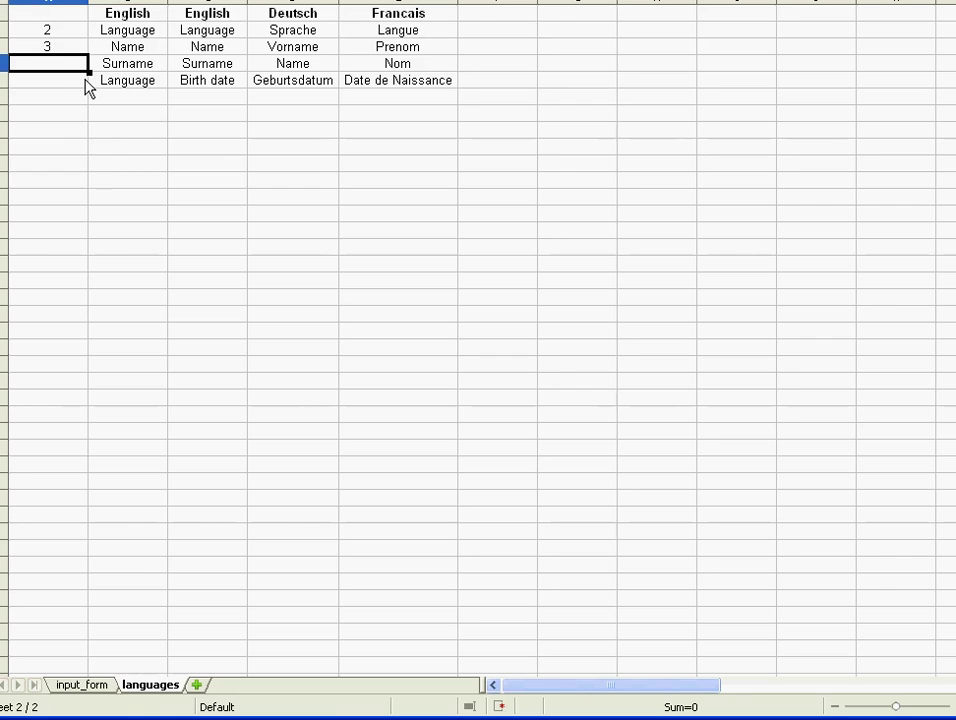
pyautogui.moveTo(38, 28); pyautogui.dragTo(87, 237)
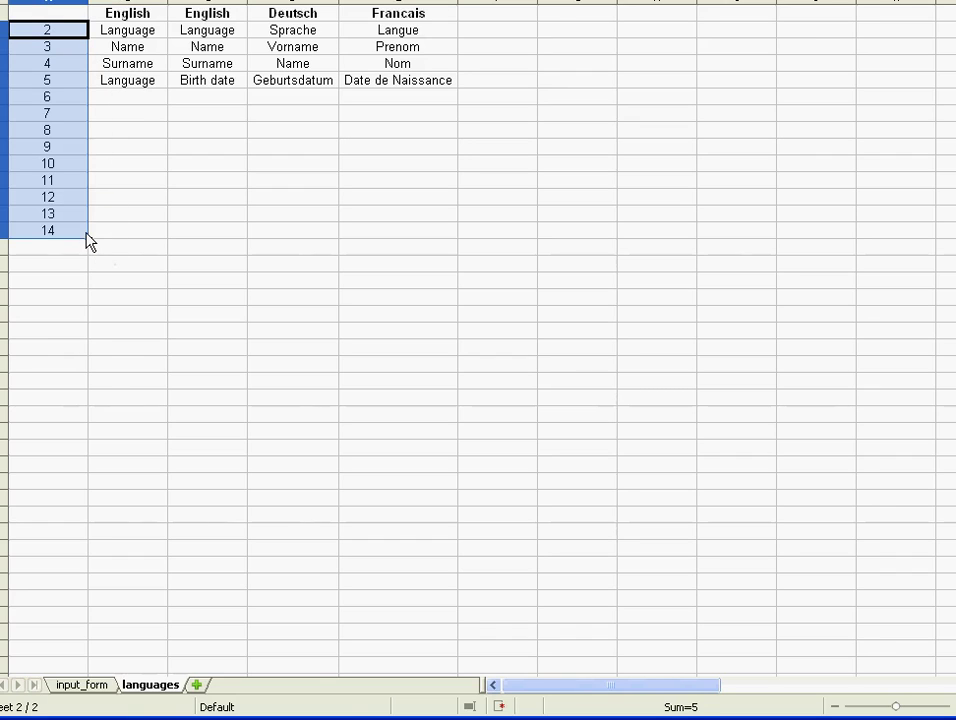
# - Replace the fixed row index in the B2 HLOOKUP formula with a reference to cell A2
pyautogui.click(148, 37)
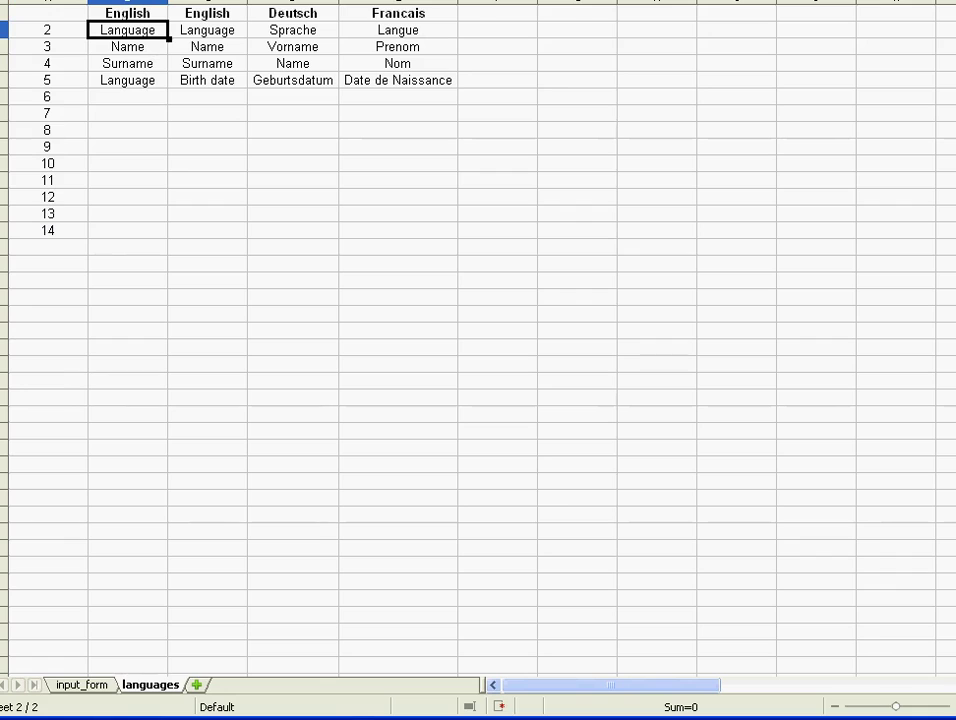
pyautogui.click(370, 1)
pyautogui.doubleClick(221, 30)
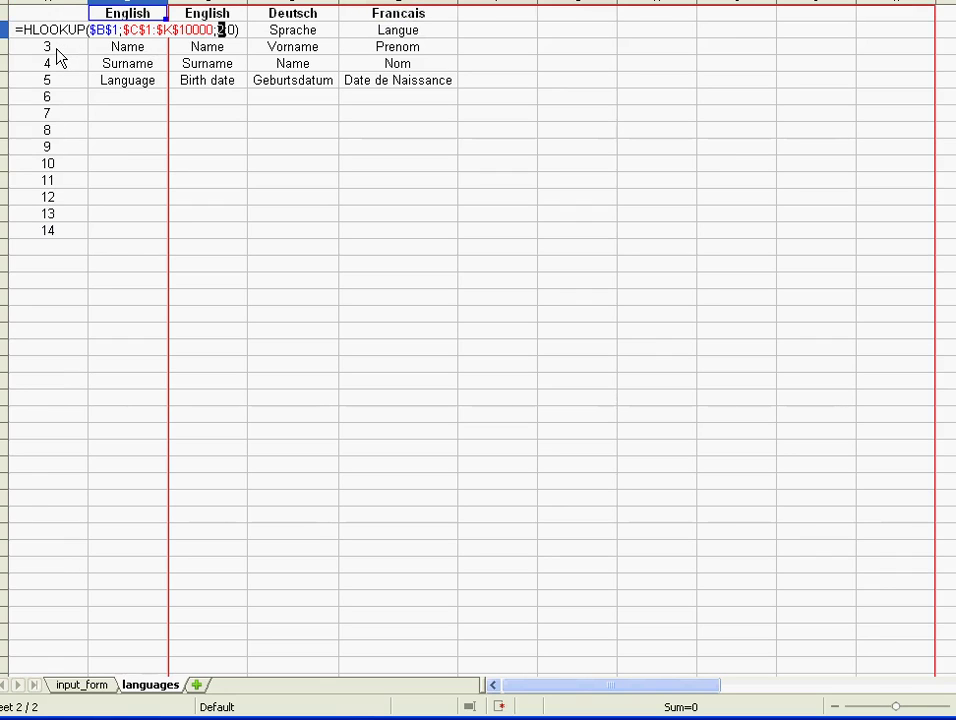
pyautogui.press('BackSpace')
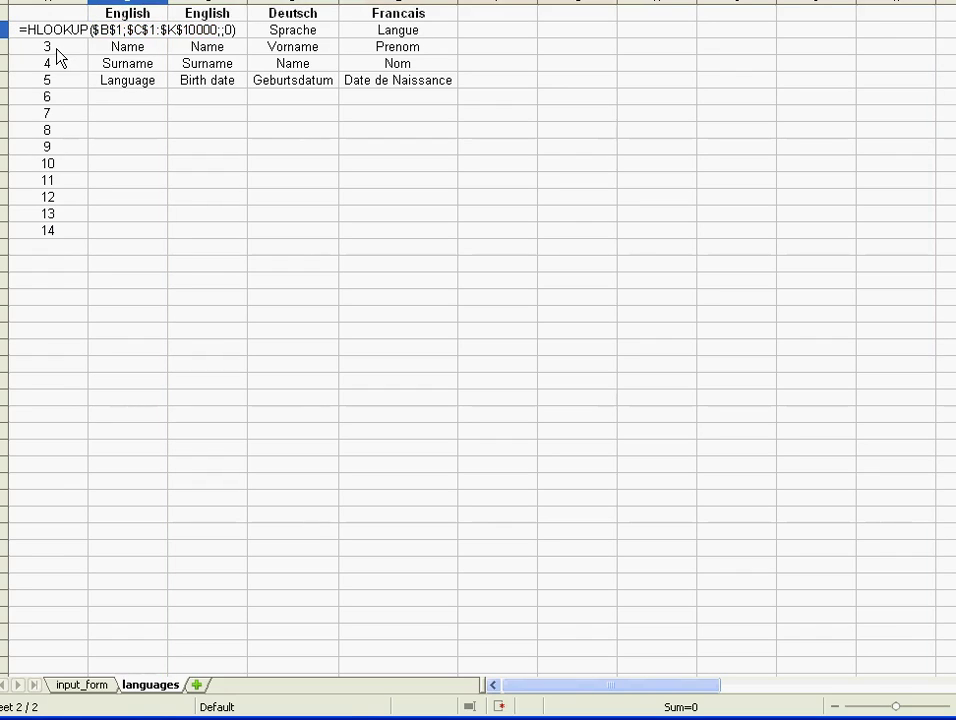
pyautogui.write('a2')
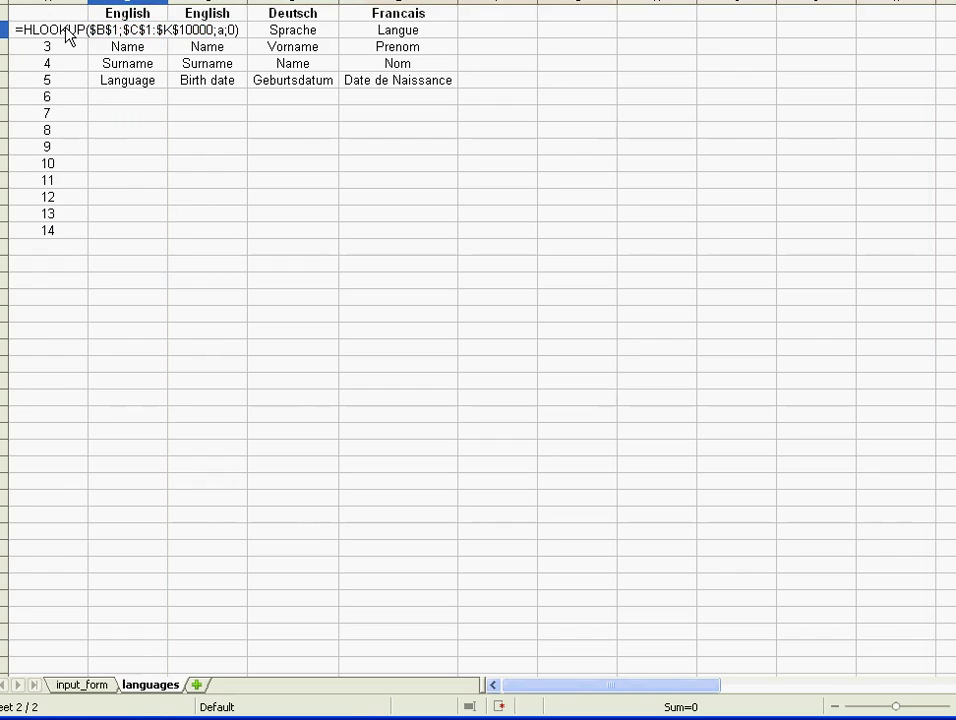
pyautogui.press('Return')
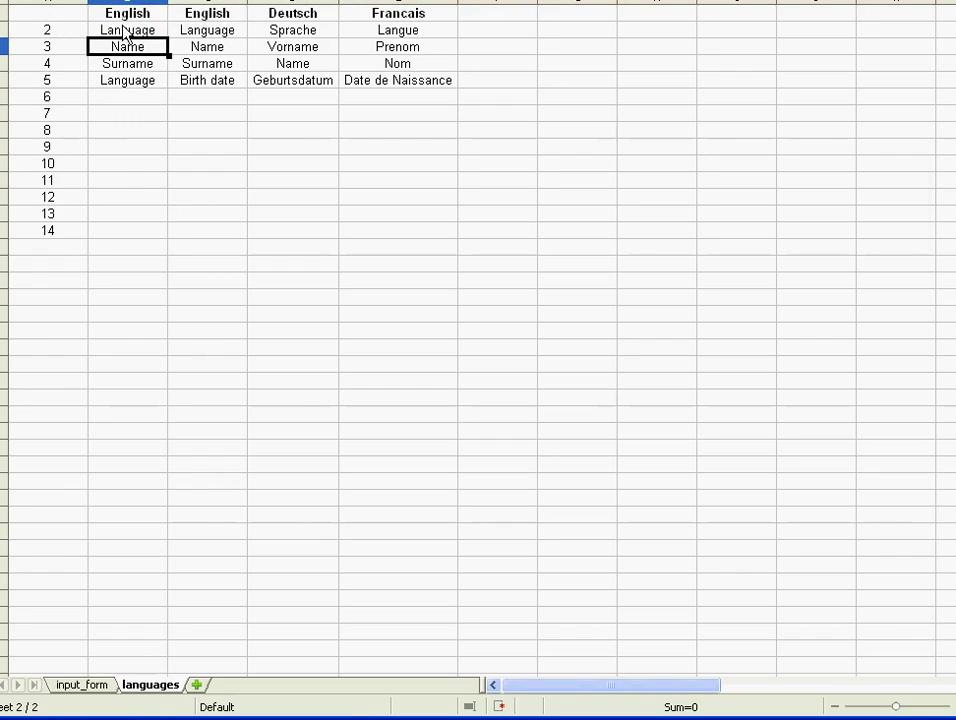
# - Fill the B2 formula that takes its row index from column A down to B5
pyautogui.click(97, 28)
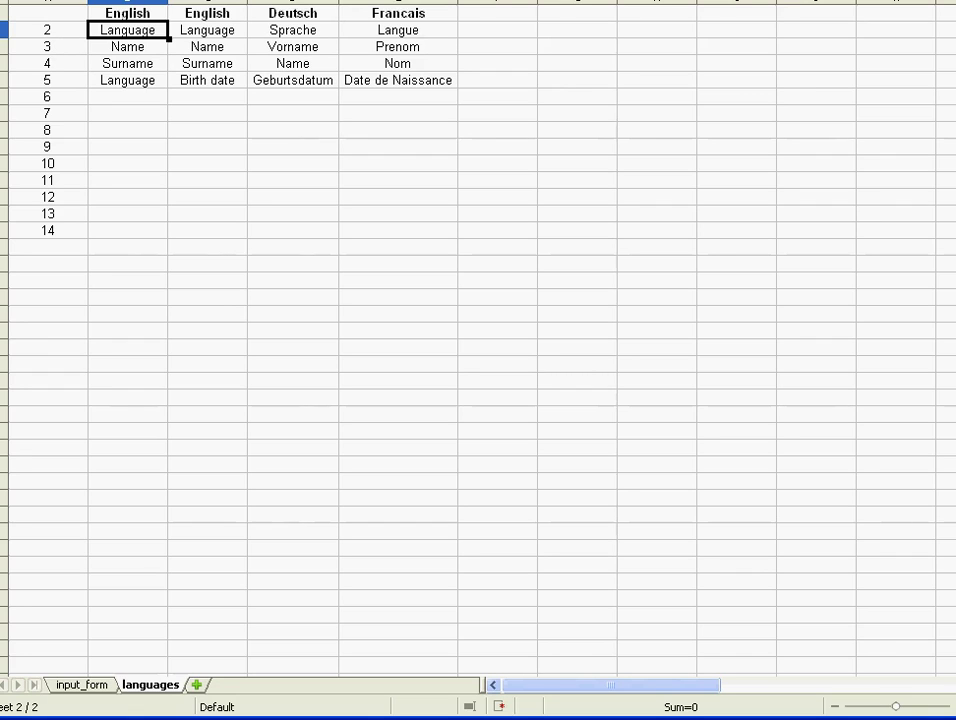
pyautogui.click(140, 50)
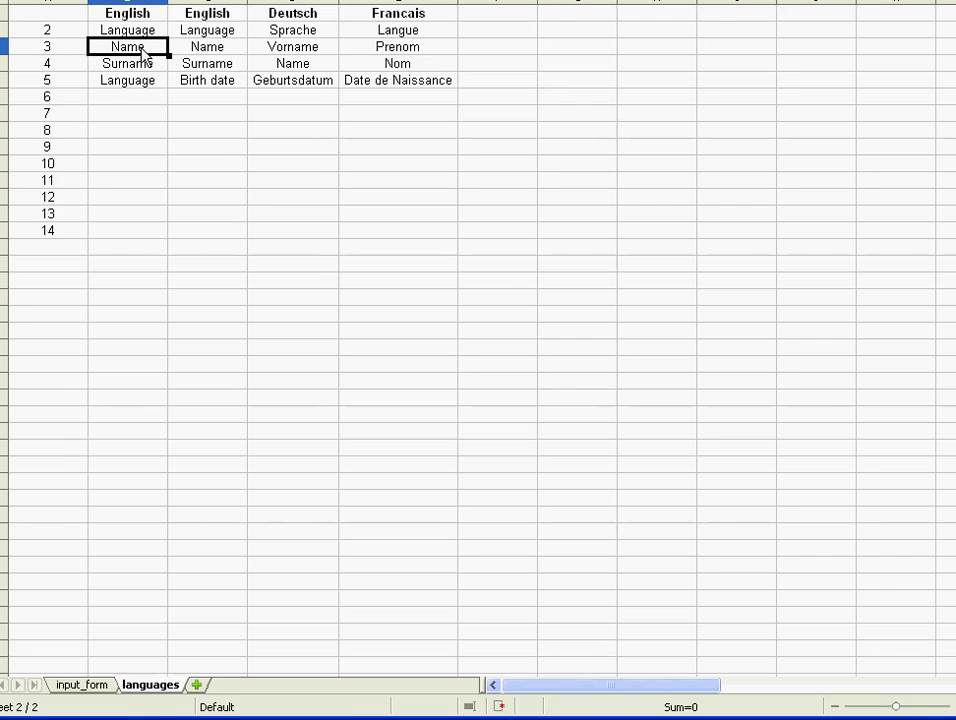
pyautogui.click(150, 58)
pyautogui.click(144, 30)
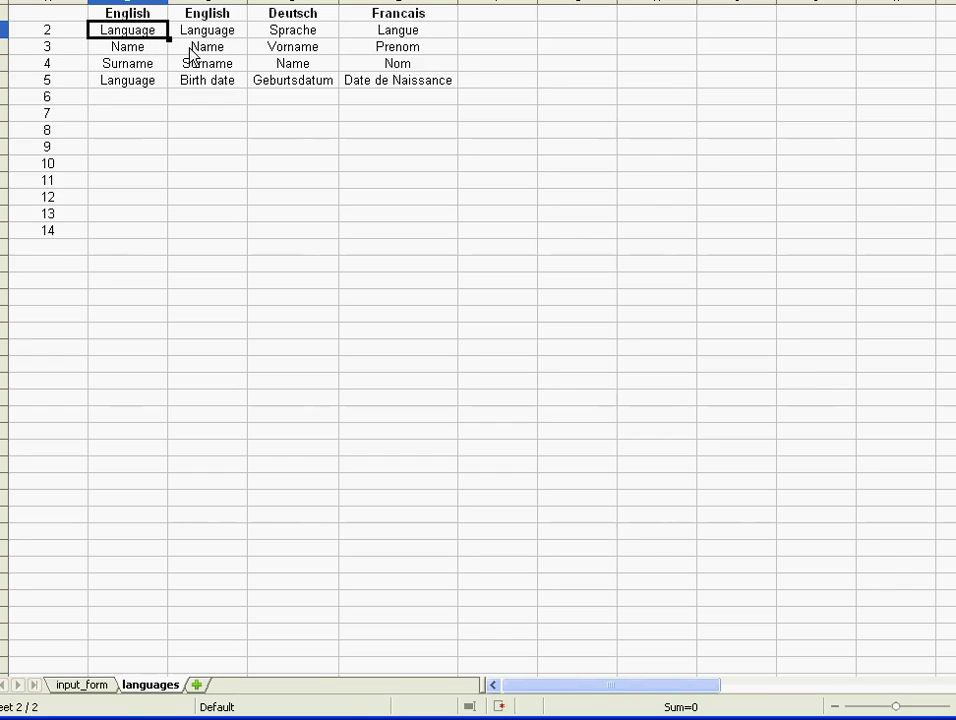
pyautogui.moveTo(171, 45); pyautogui.dragTo(165, 92)
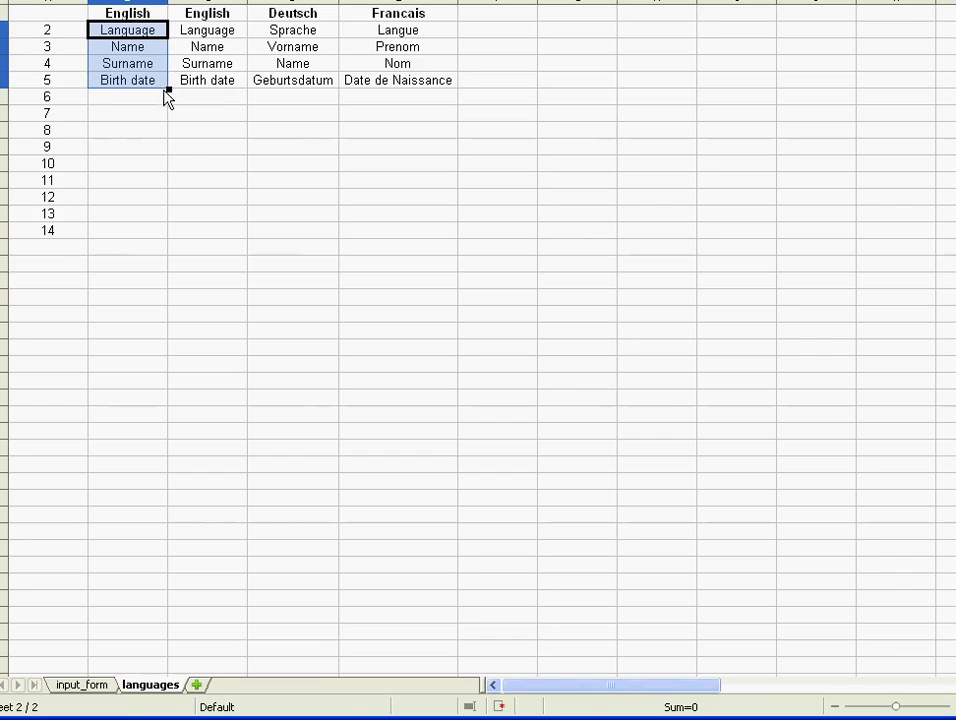
# - Fill the label formulas down to B14 and enter Street, Strasse and Rue as the row 6 translations
pyautogui.moveTo(169, 91); pyautogui.dragTo(165, 250)
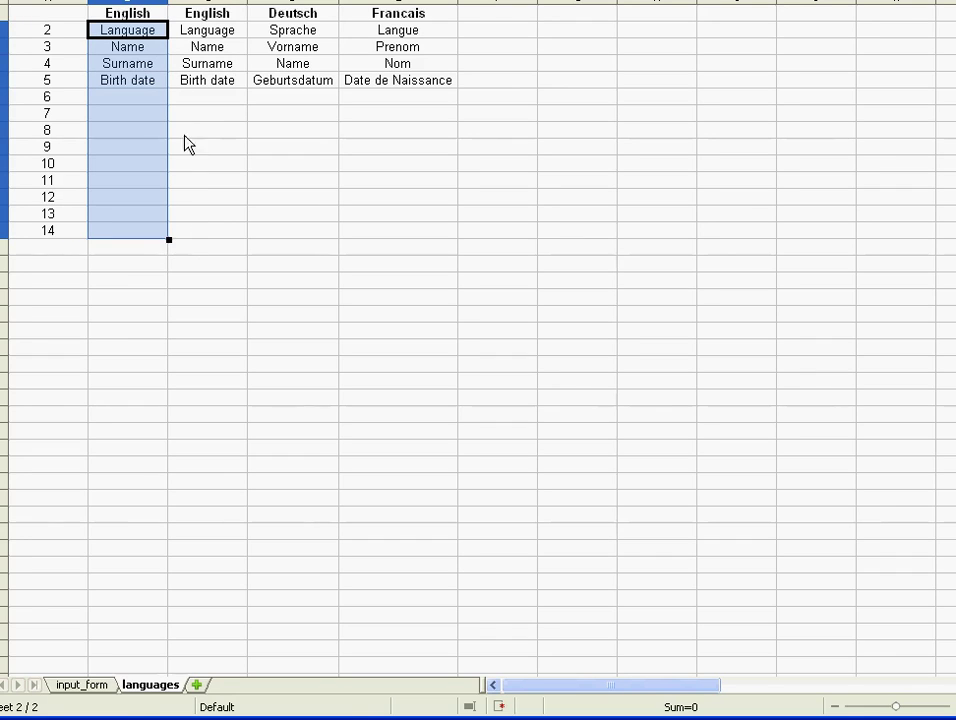
pyautogui.click(194, 99)
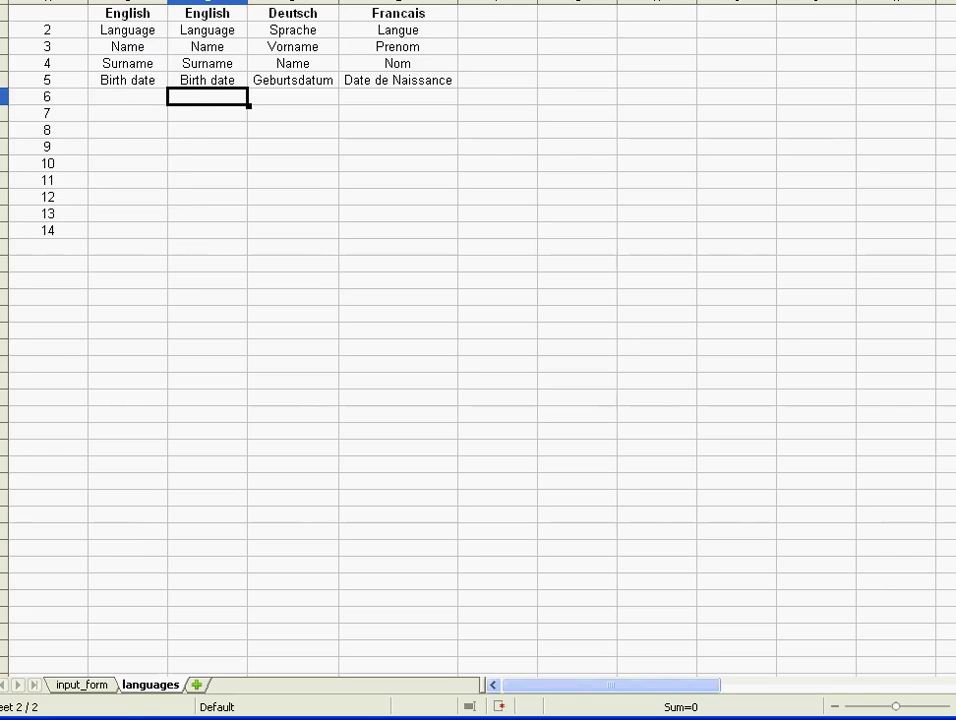
pyautogui.write('Street')
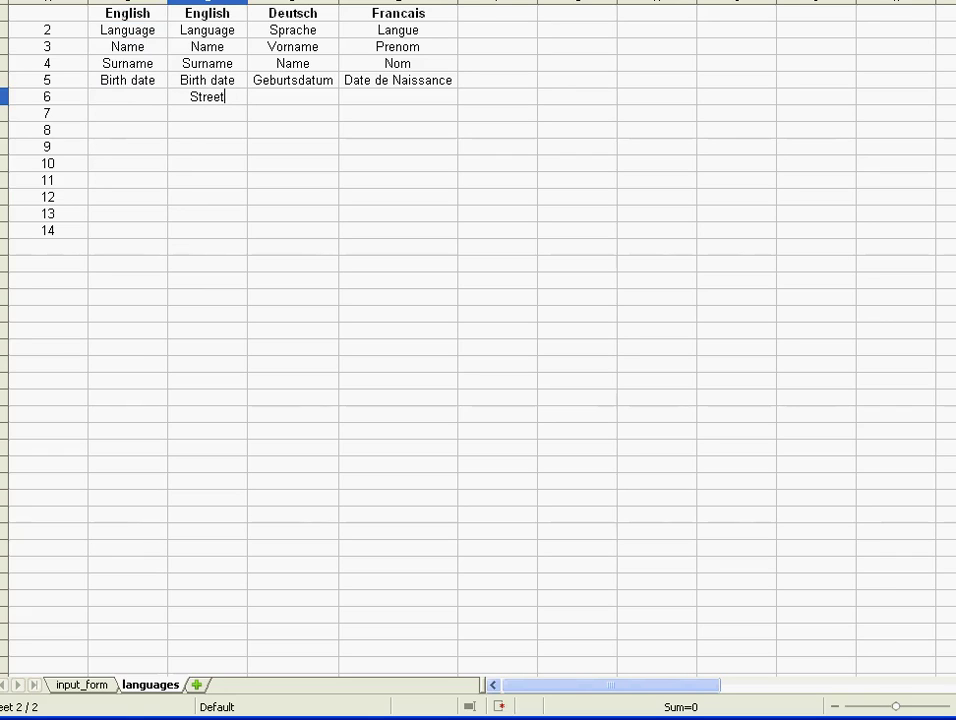
pyautogui.press('Tab')
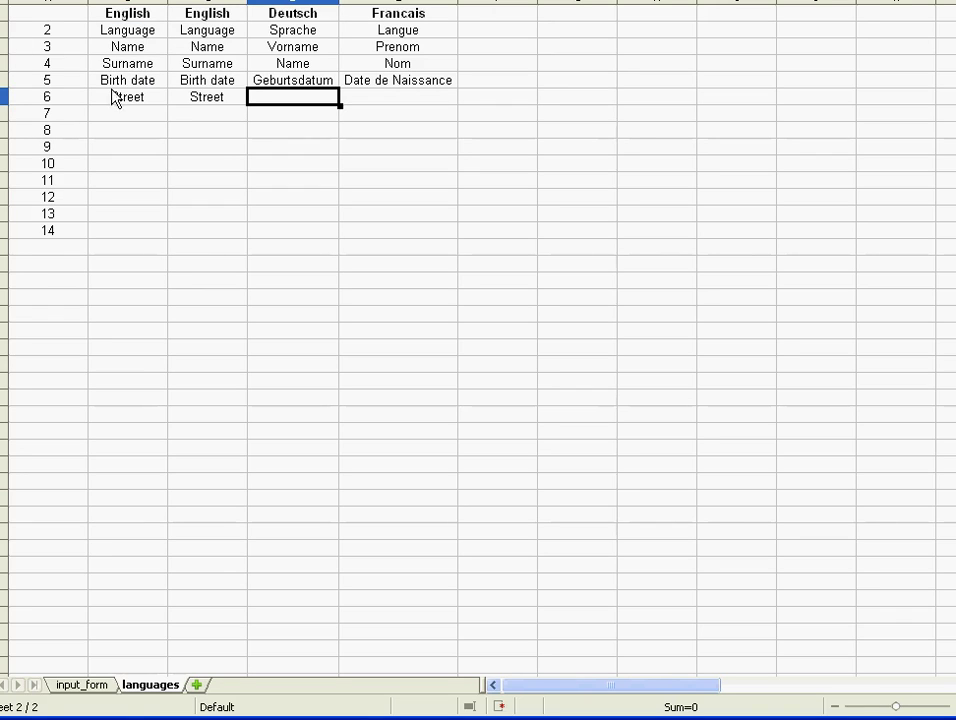
pyautogui.write('Strasse')
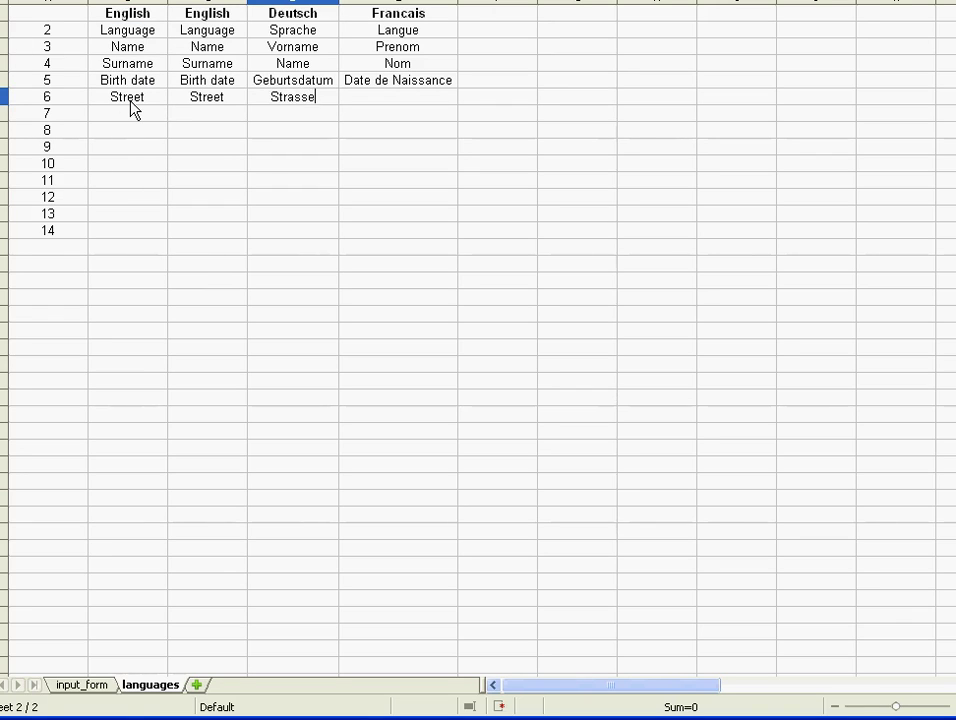
pyautogui.press('Tab')
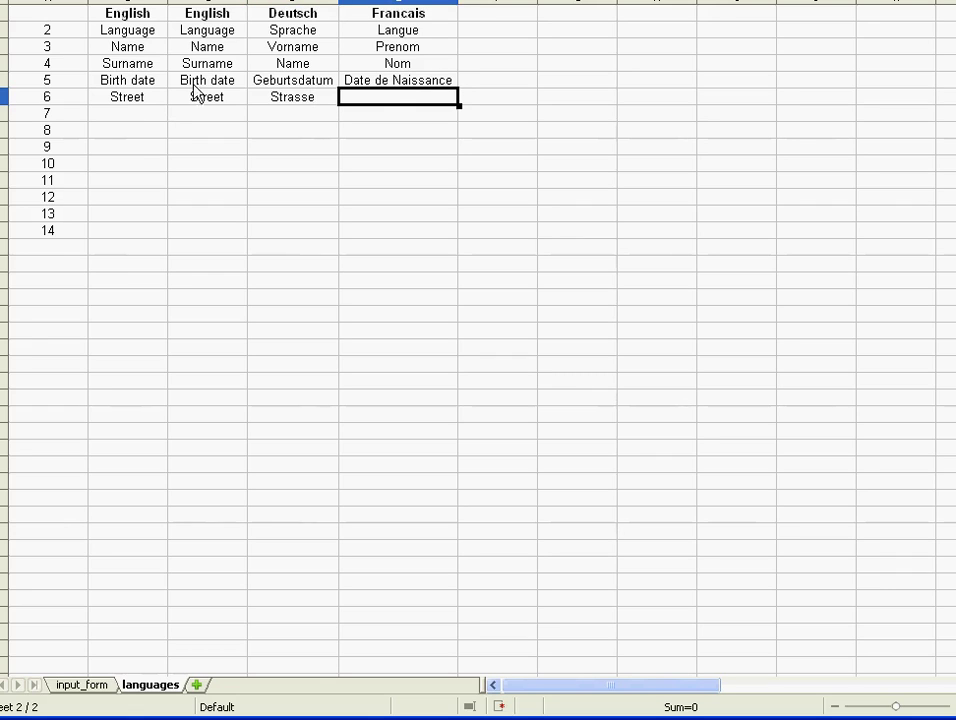
pyautogui.write('Rue')
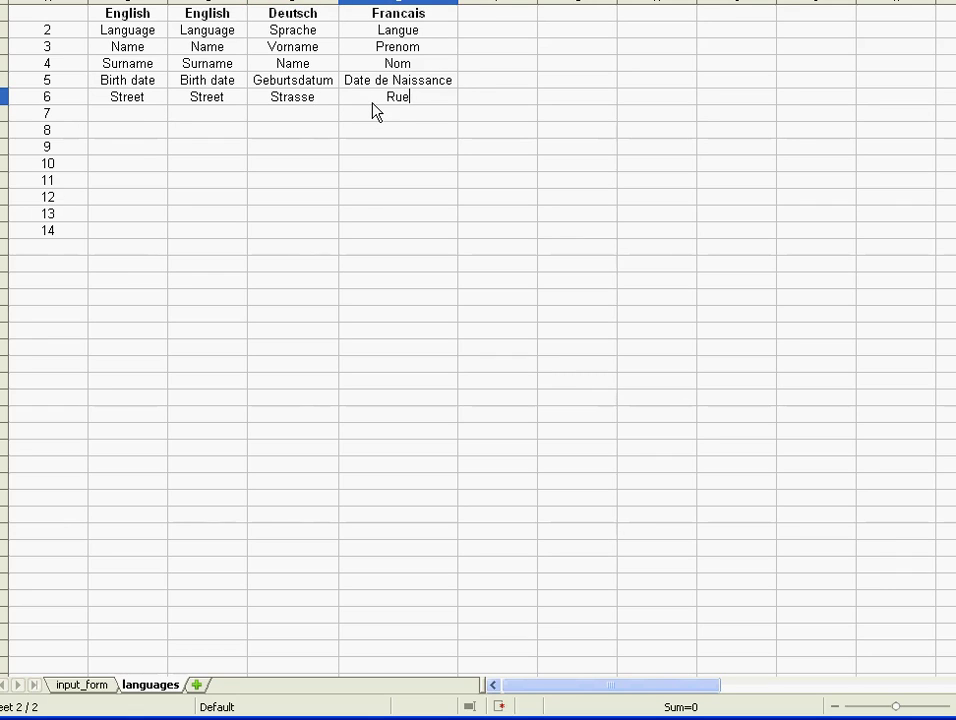
pyautogui.press('Return')
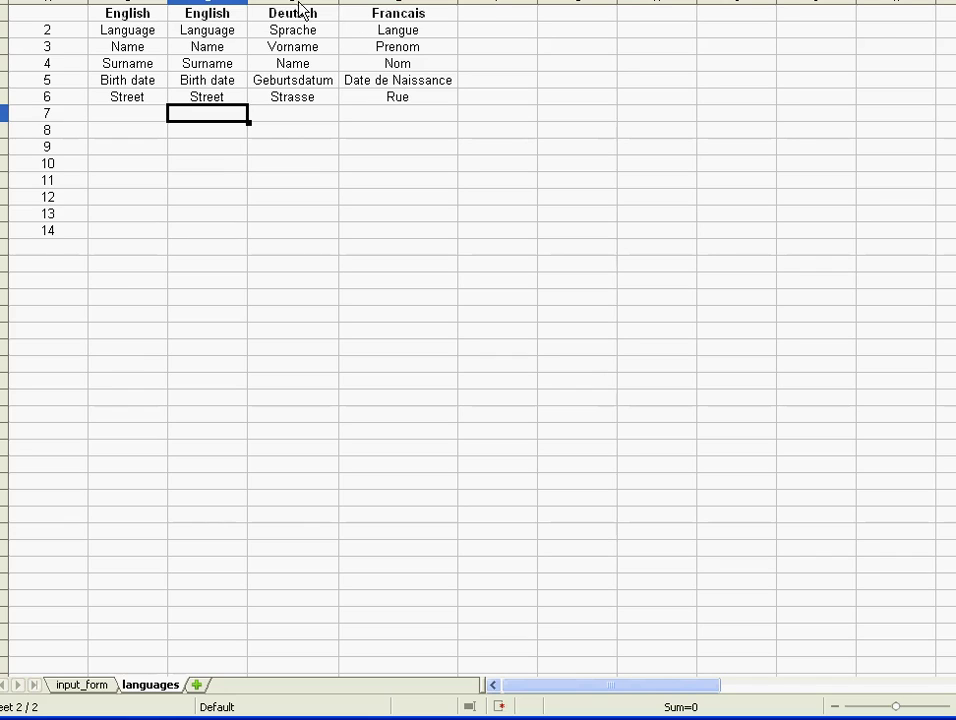
# - Enter Number, Nummer and Numero as the English, German and French labels in row 7
pyautogui.write('Number')
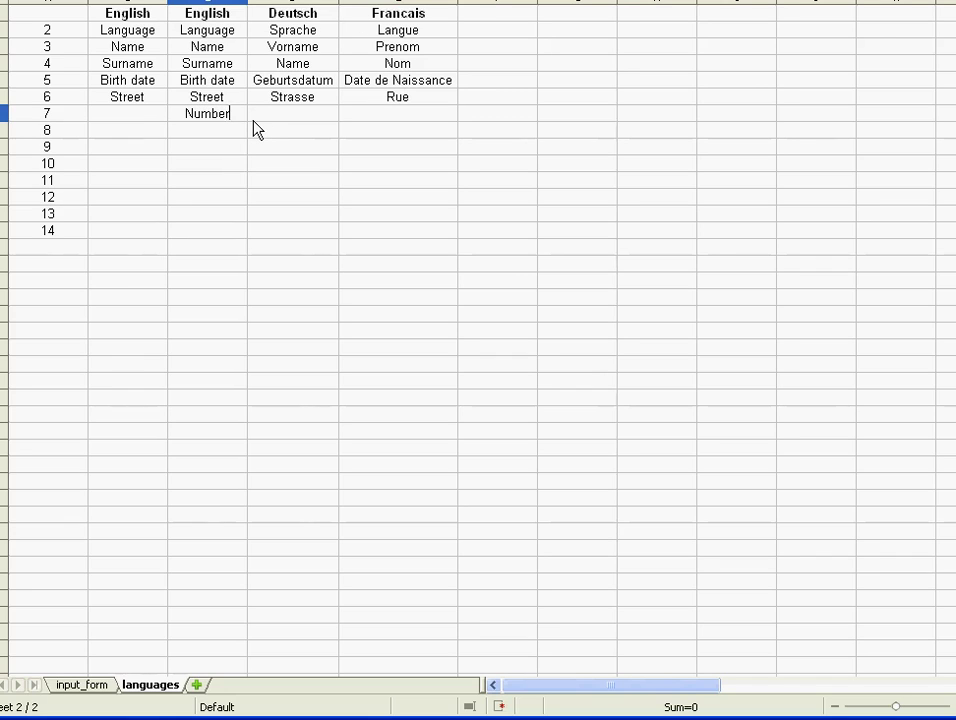
pyautogui.press('Tab')
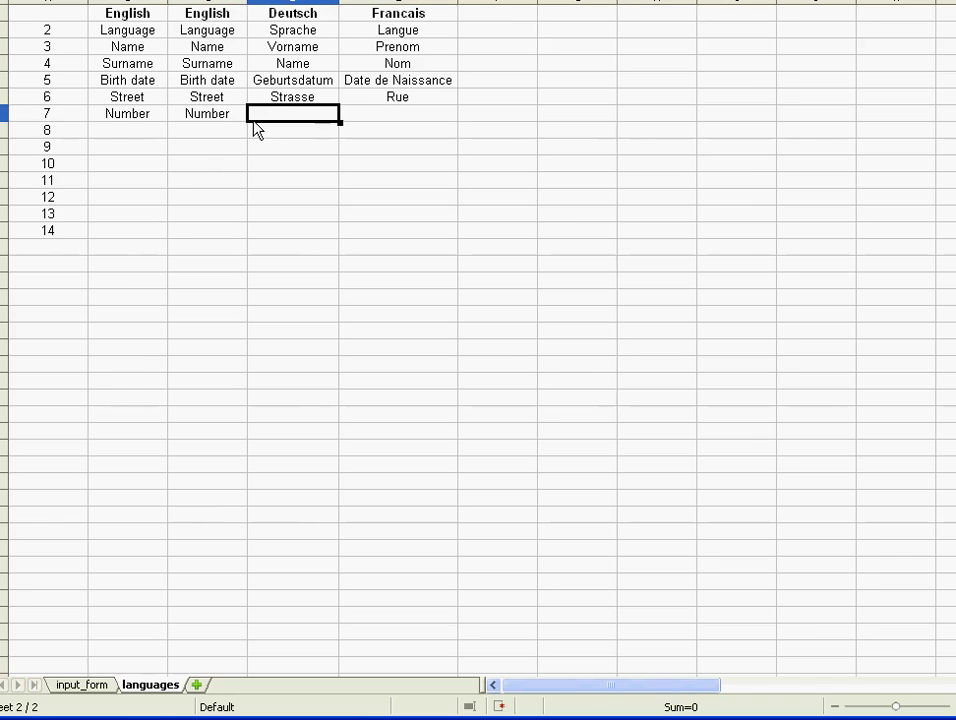
pyautogui.write('Nummer')
pyautogui.press('Tab')
pyautogui.write('Numero')
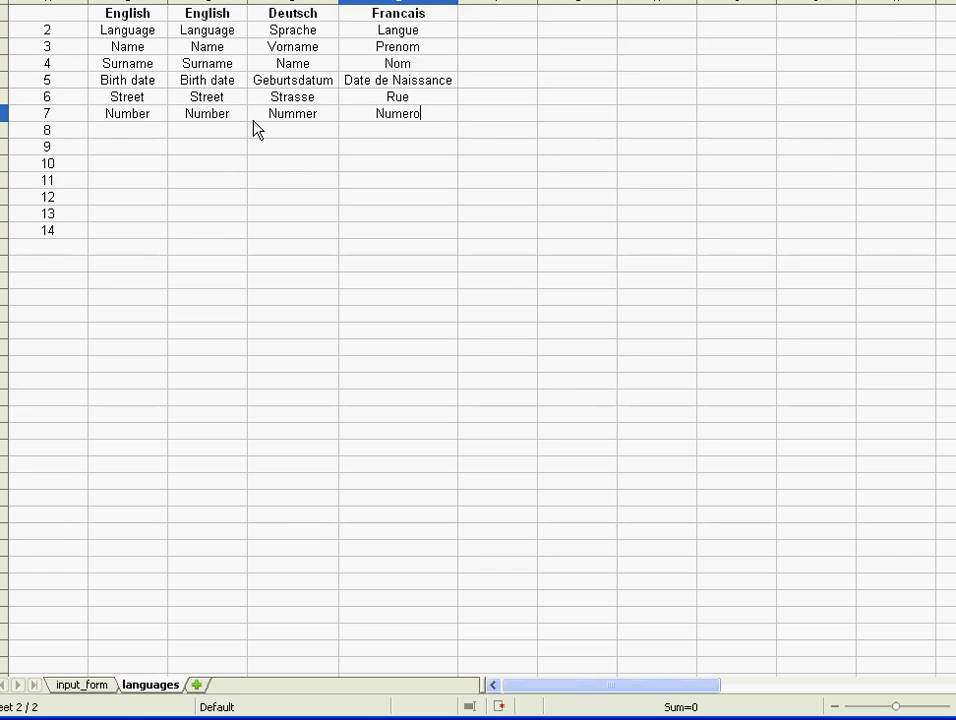
pyautogui.press('Return')
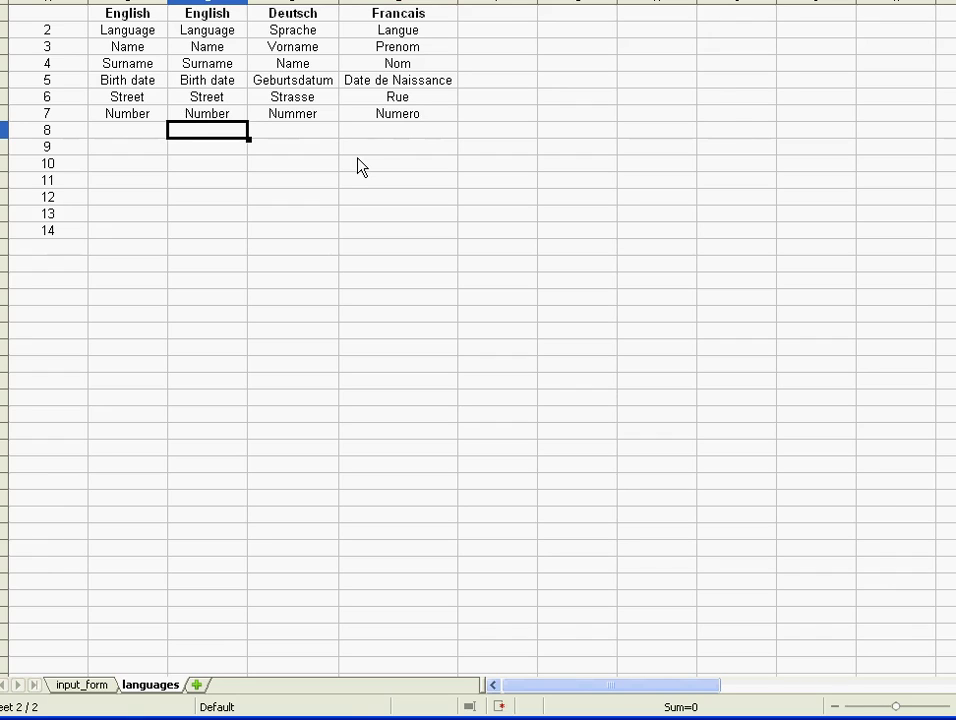
# - On the input_form sheet, replace the Name label in A3 with a reference to languages cell B3
pyautogui.click(96, 686)
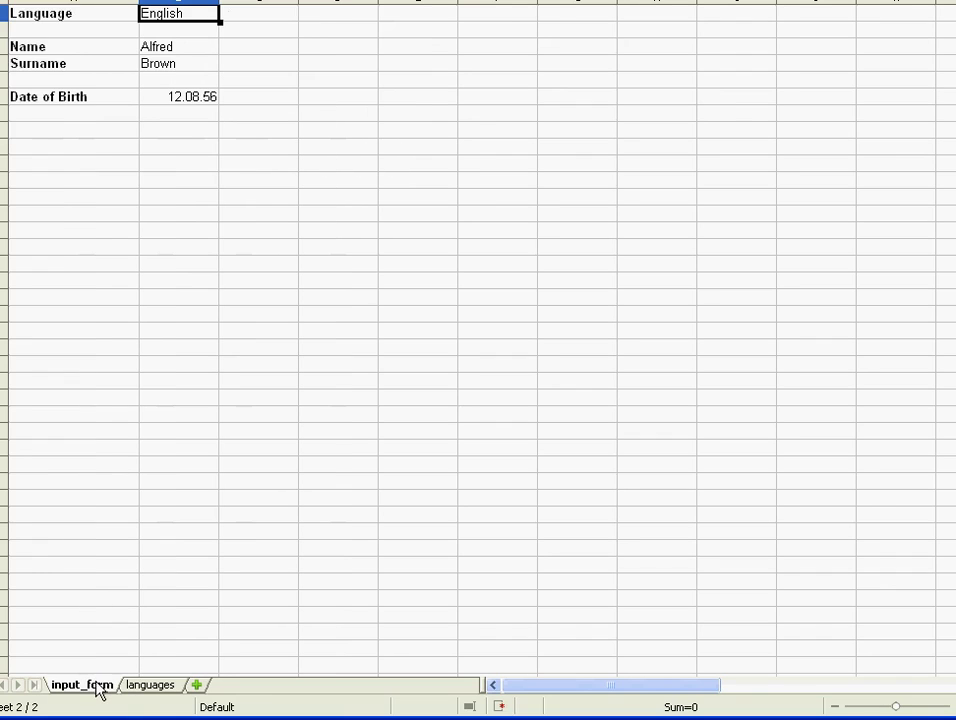
pyautogui.click(47, 57)
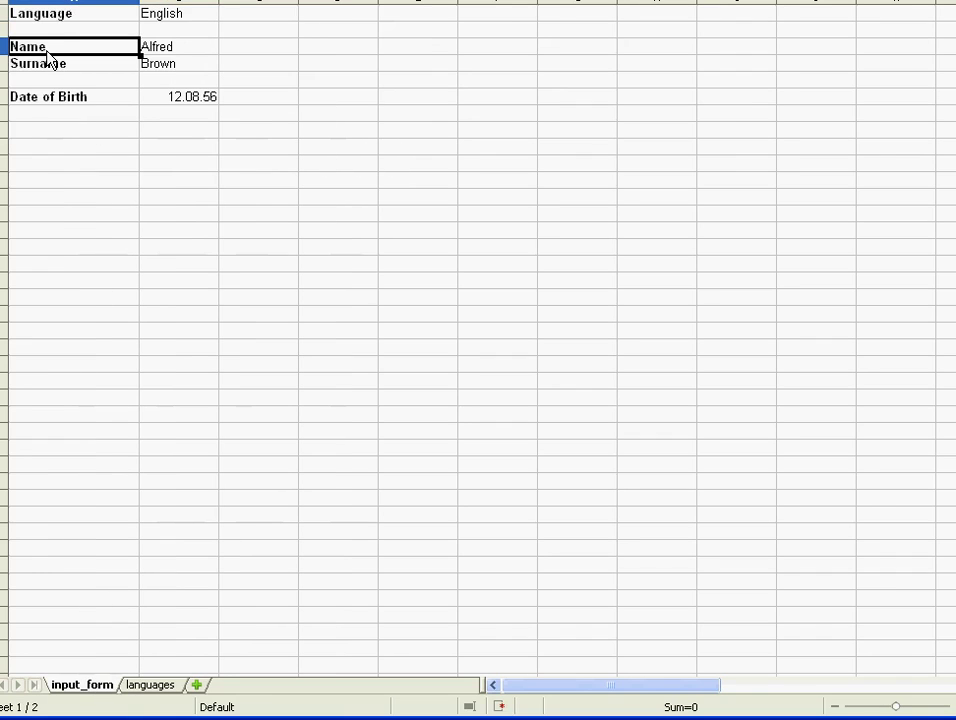
pyautogui.write('=')
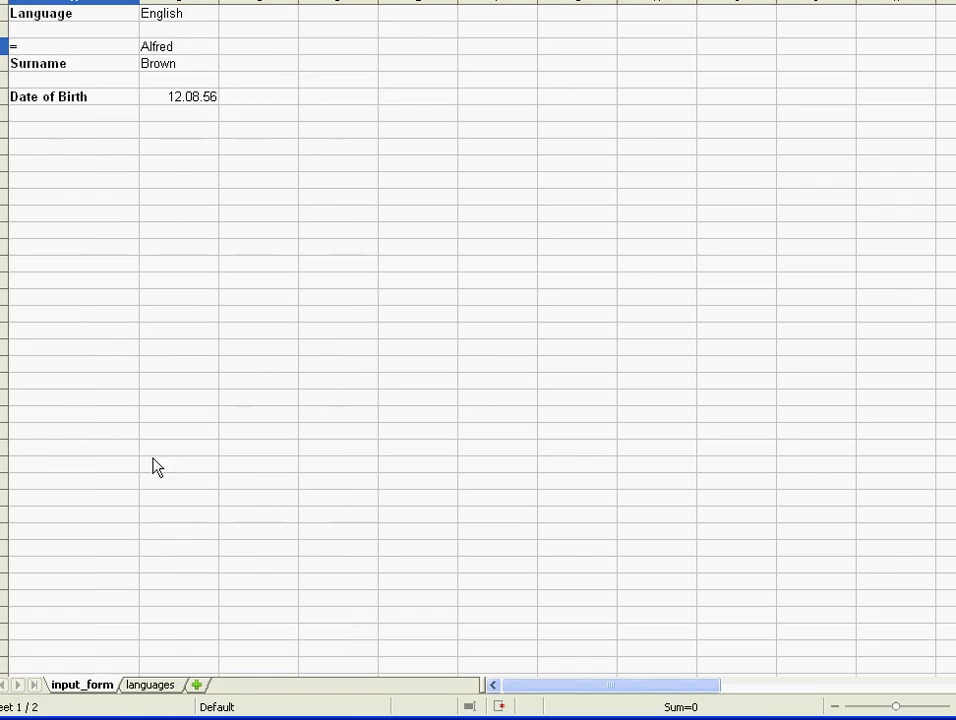
pyautogui.click(145, 686)
pyautogui.click(145, 50)
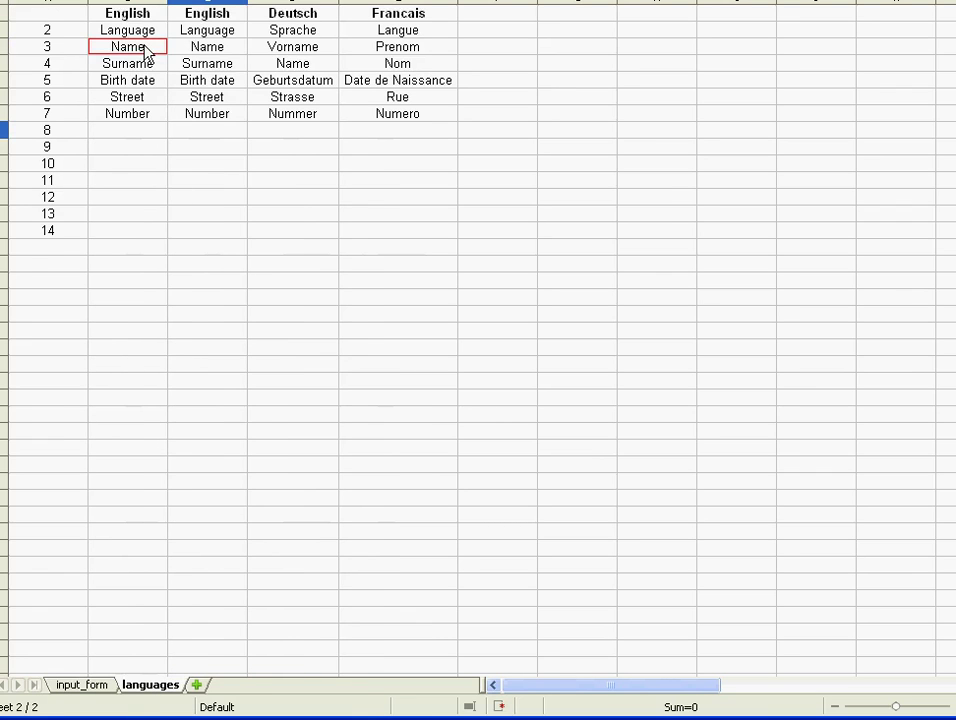
pyautogui.press('Escape')
# - Replace the Surname label in A4 of the form with a reference to languages cell B4
pyautogui.write('=')
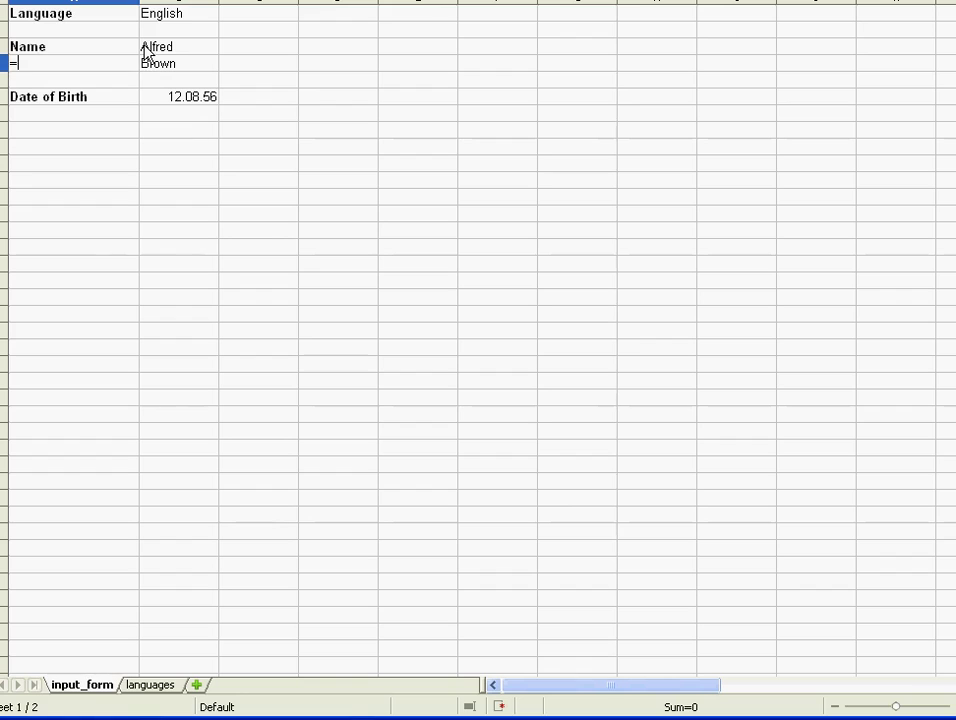
pyautogui.click(145, 685)
pyautogui.click(145, 65)
pyautogui.press('Return')
# - Replace the Date of Birth label in A6 of the form with a reference to languages cell B5
pyautogui.click(84, 100)
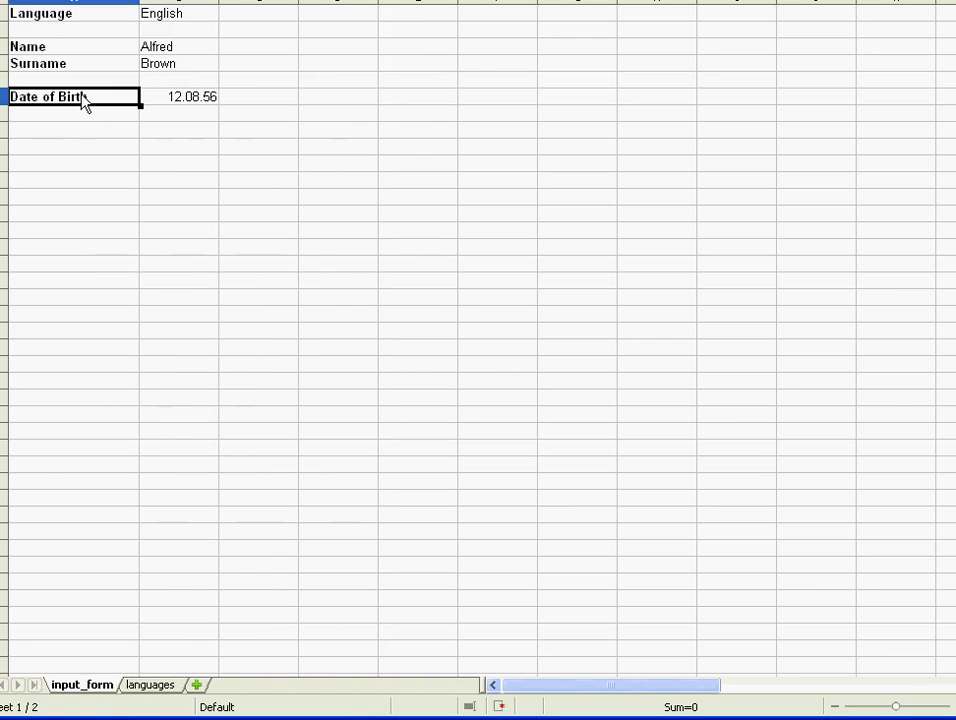
pyautogui.write('=')
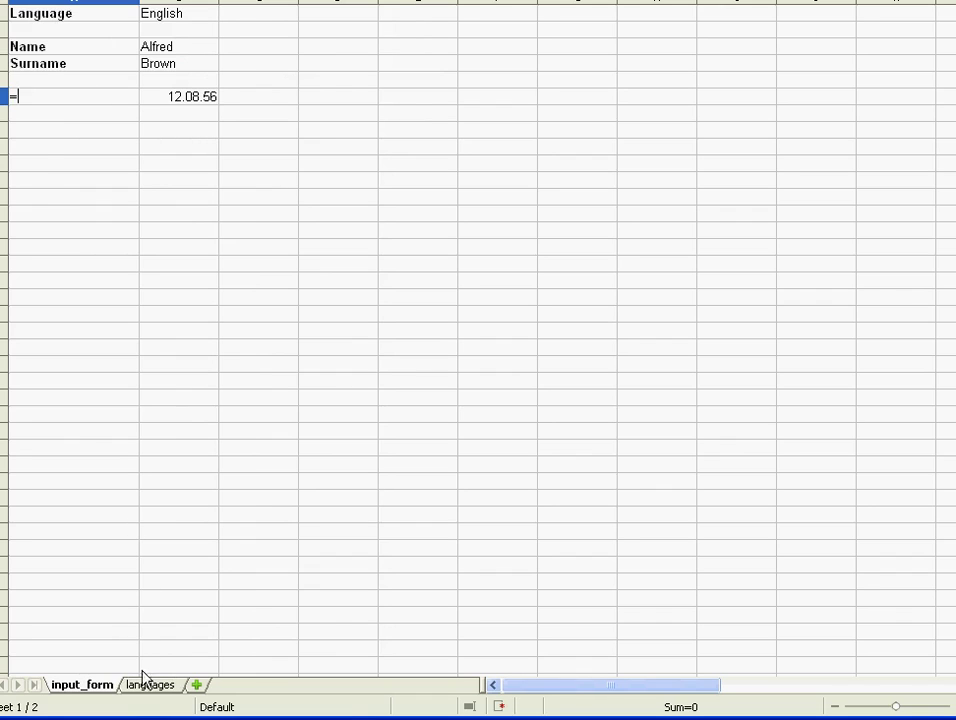
pyautogui.click(148, 685)
pyautogui.click(129, 86)
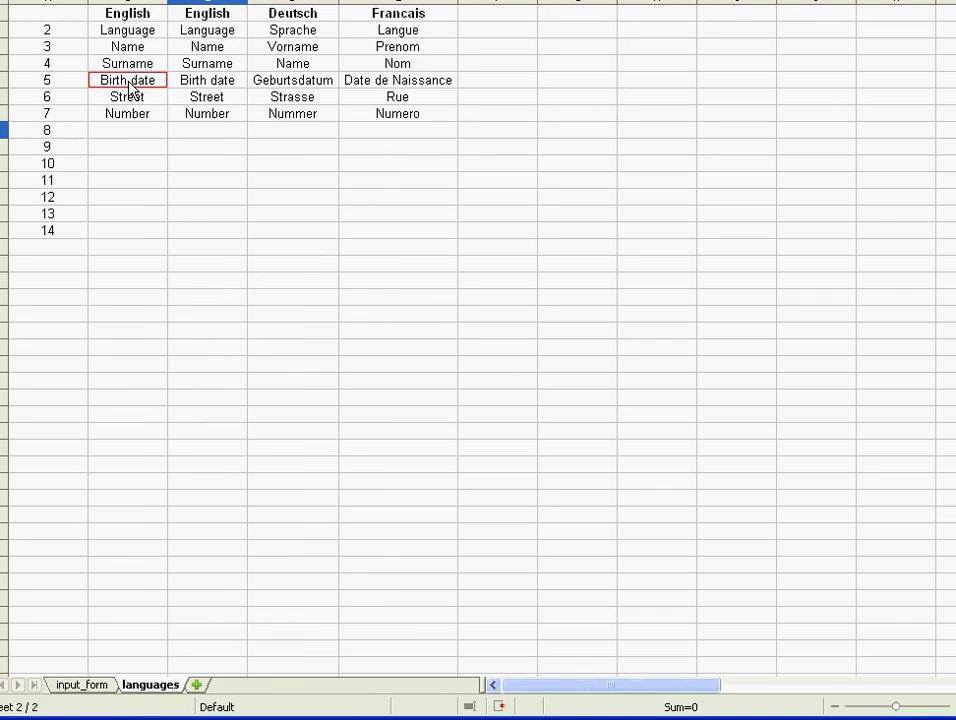
pyautogui.press('Return')
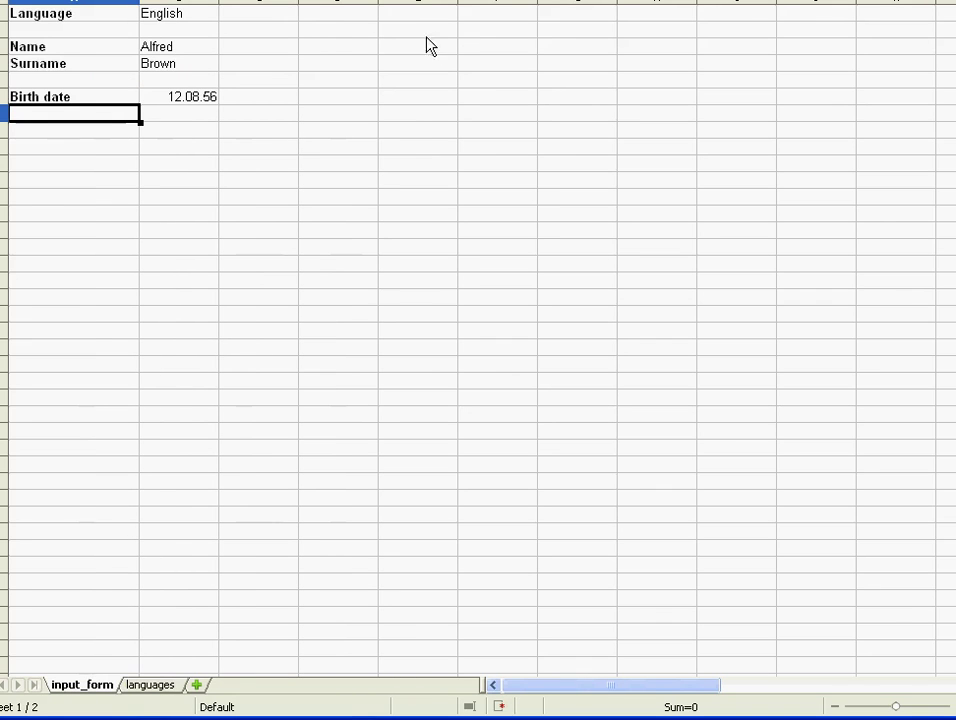
# - Test the form labels by switching the language in B1 to Deutsch, Francais and back to English
pyautogui.click(183, 15)
pyautogui.click(227, 13)
pyautogui.click(190, 43)
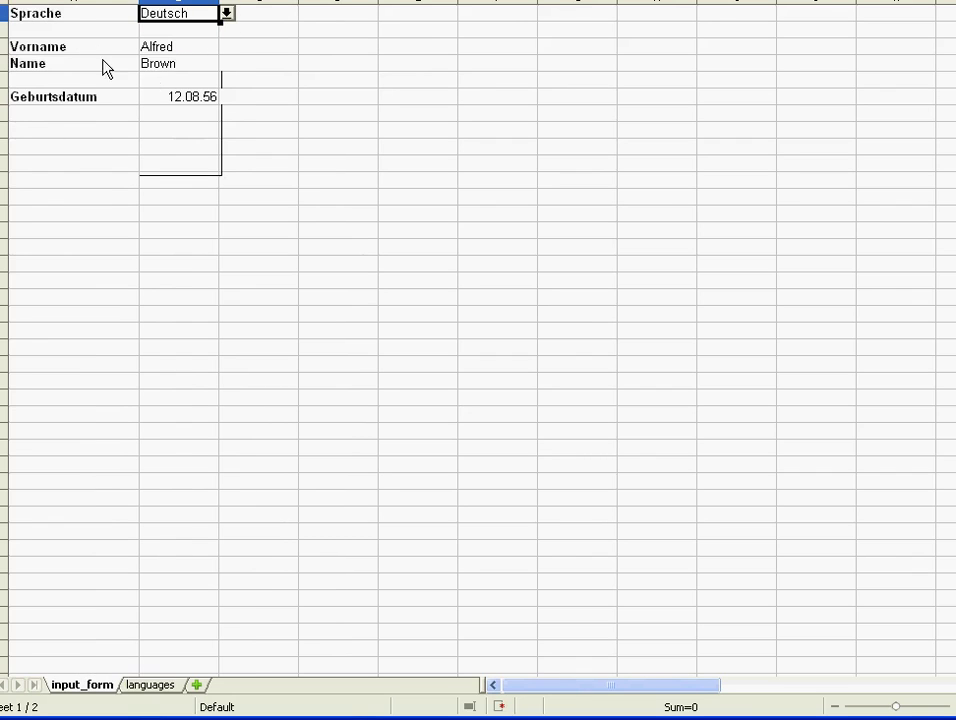
pyautogui.click(227, 13)
pyautogui.click(200, 57)
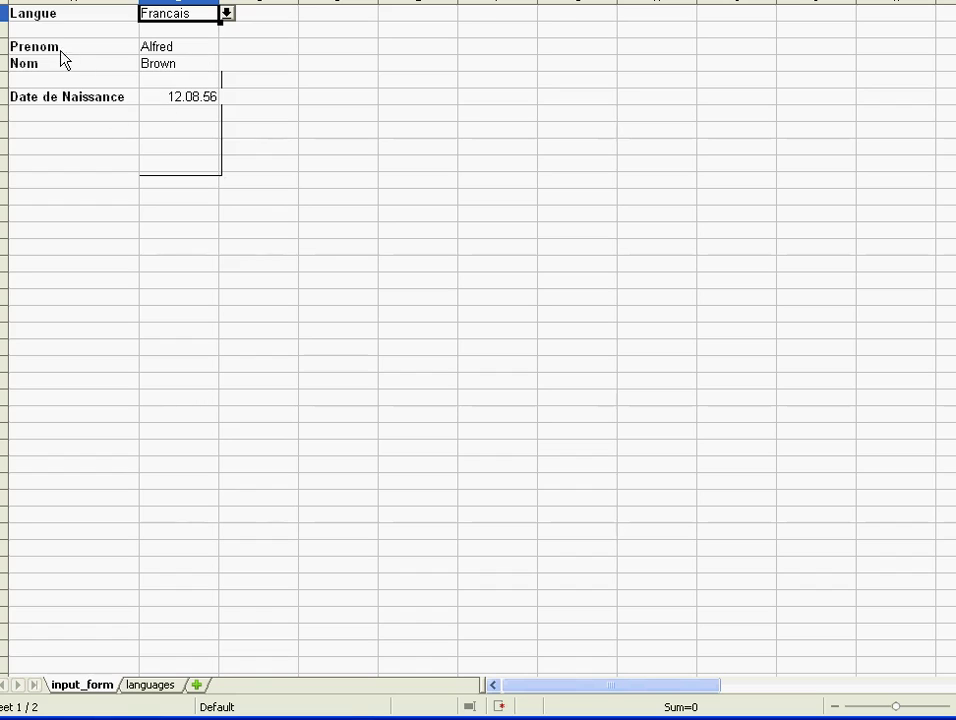
pyautogui.click(227, 14)
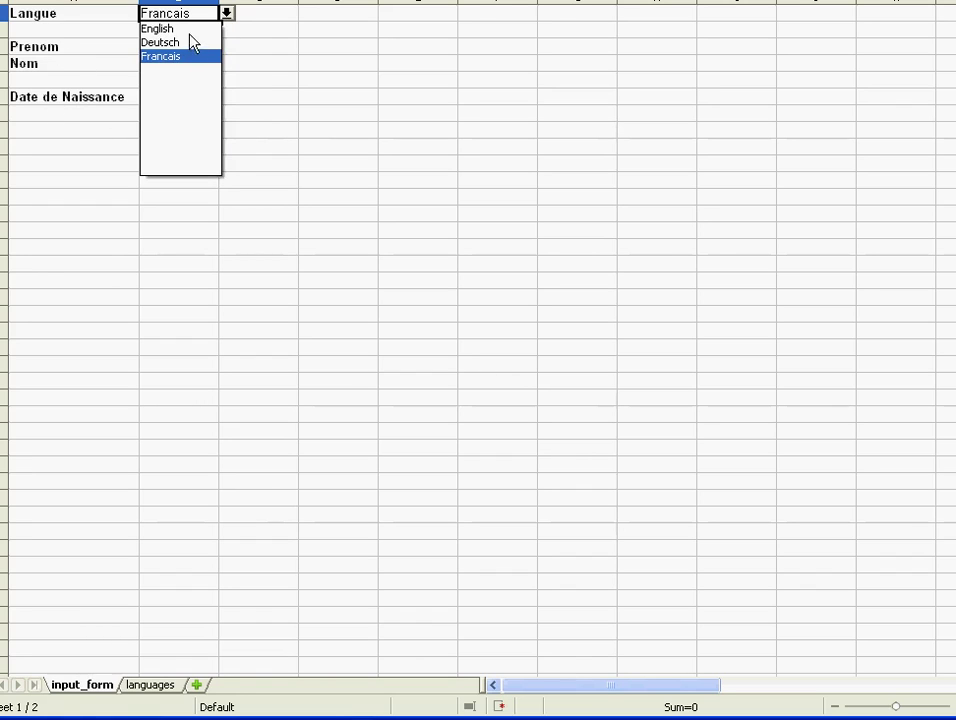
pyautogui.click(186, 30)
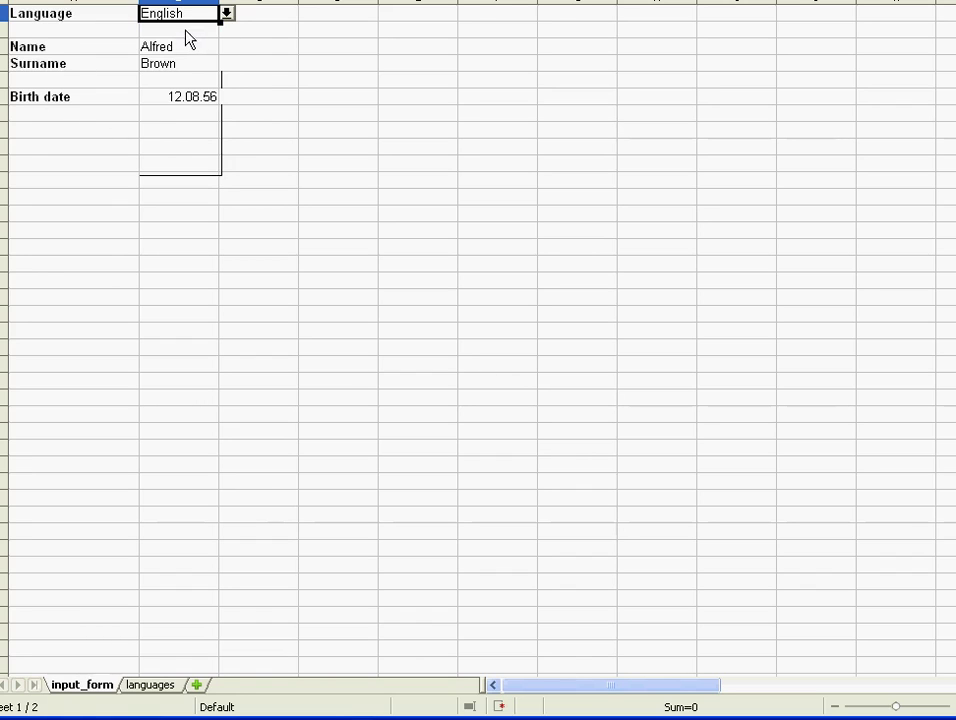
# - Examine the HLOOKUP label formula in cell B2 of the languages sheet
pyautogui.click(156, 688)
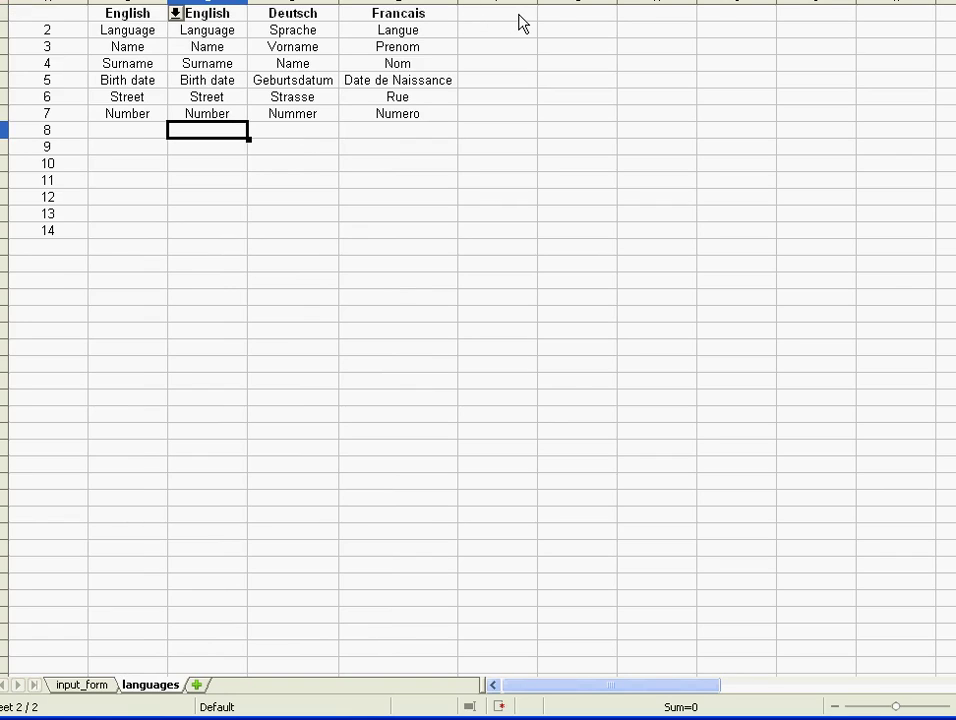
pyautogui.click(110, 33)
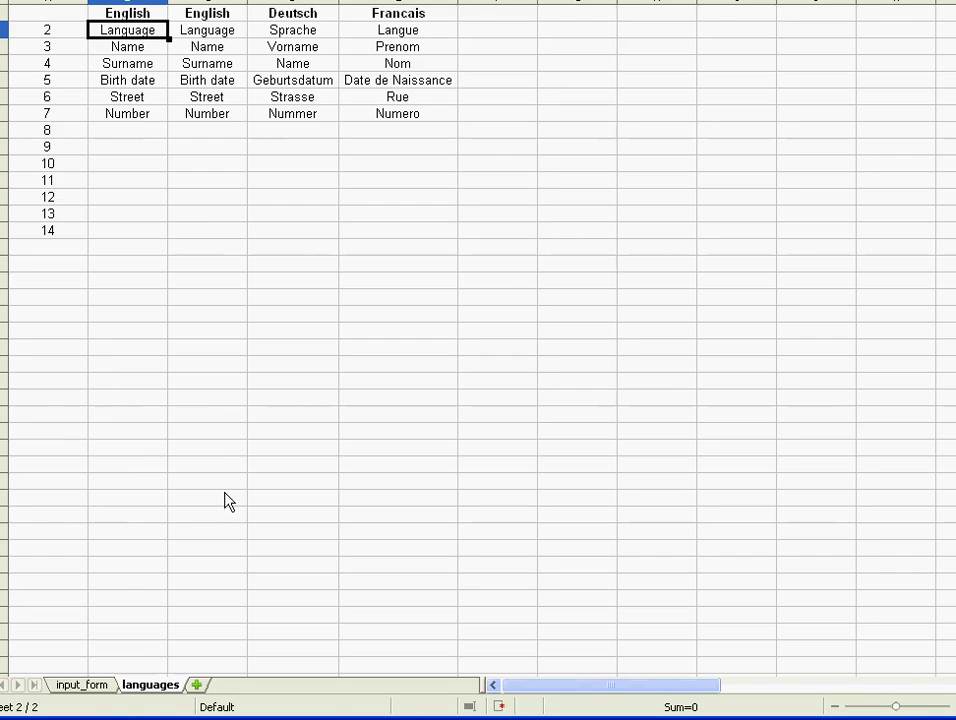
# - Review the validity criteria of the language cell B1 on the input_form sheet without changing them
pyautogui.click(83, 689)
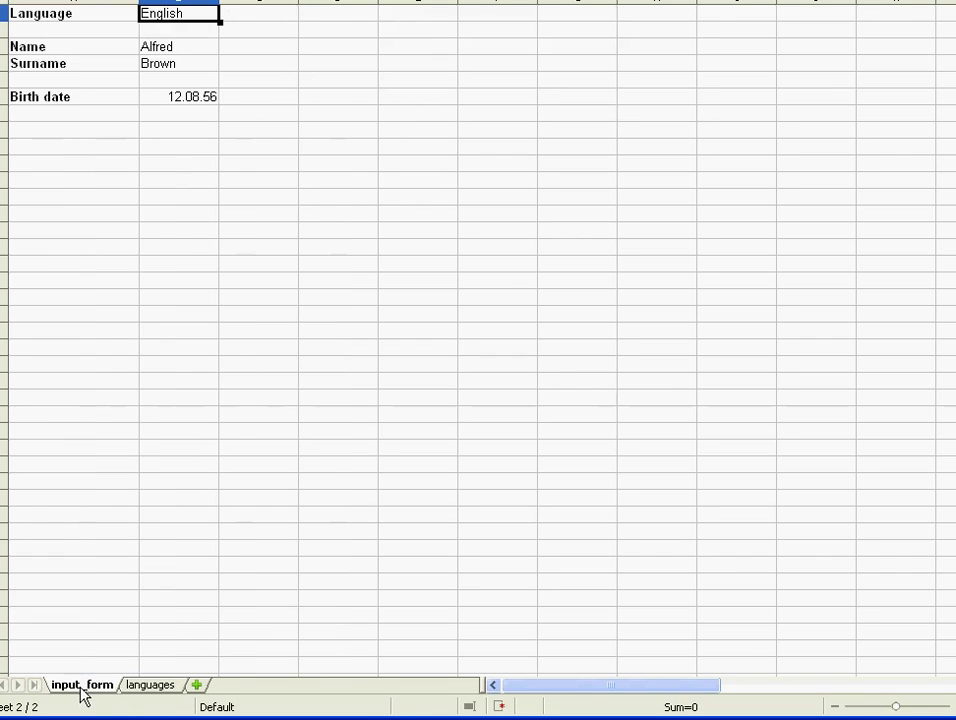
pyautogui.click(188, 21)
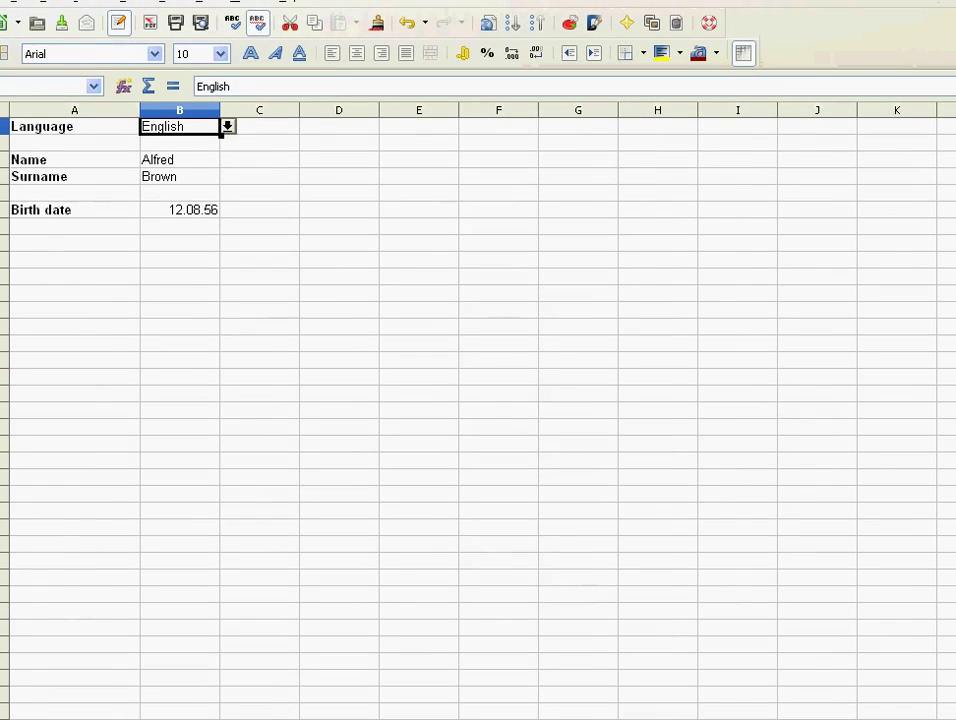
pyautogui.click(200, 8)
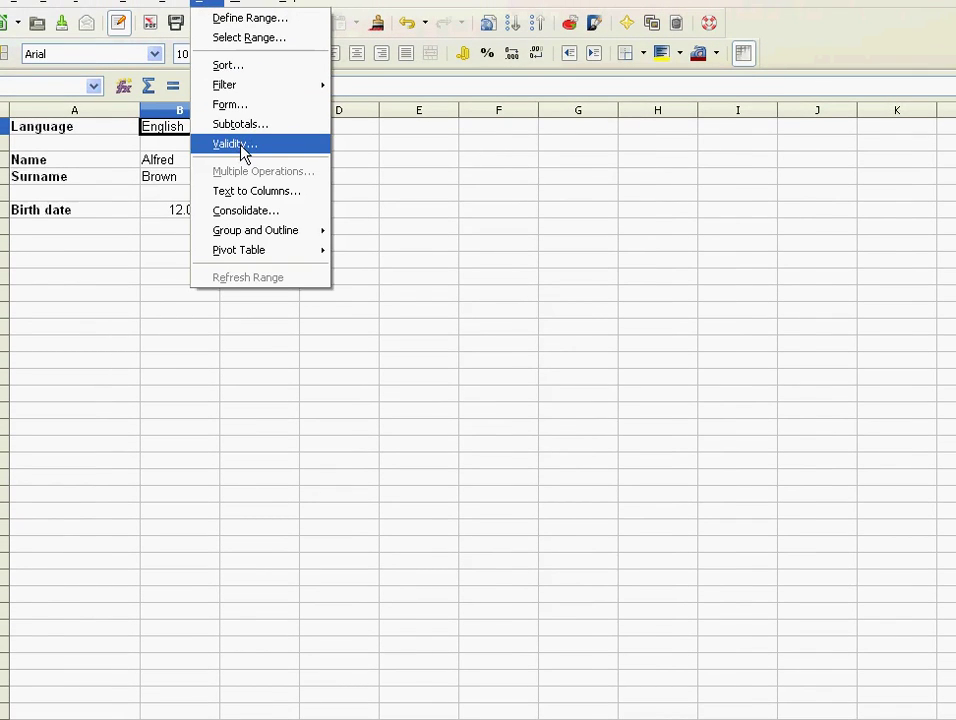
pyautogui.click(241, 149)
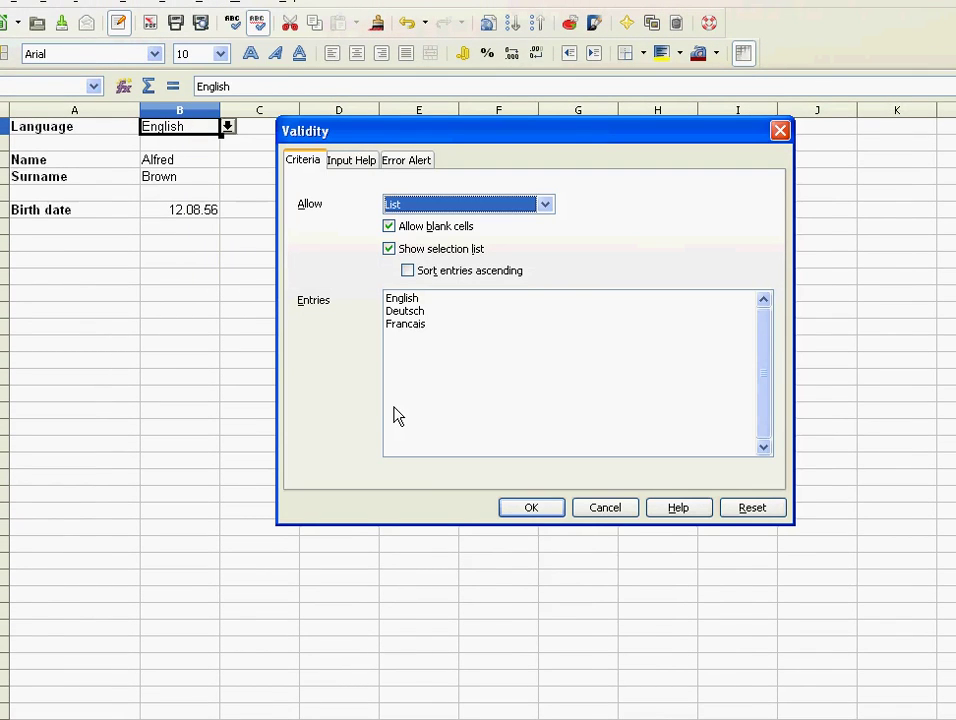
pyautogui.click(604, 508)
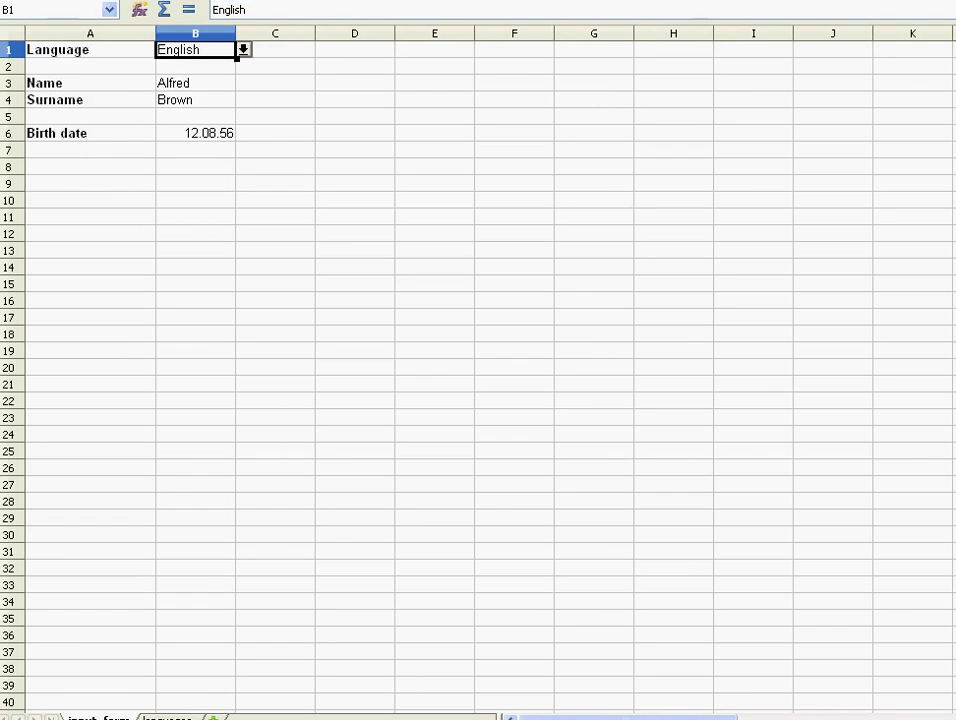
pyautogui.click(185, 713)
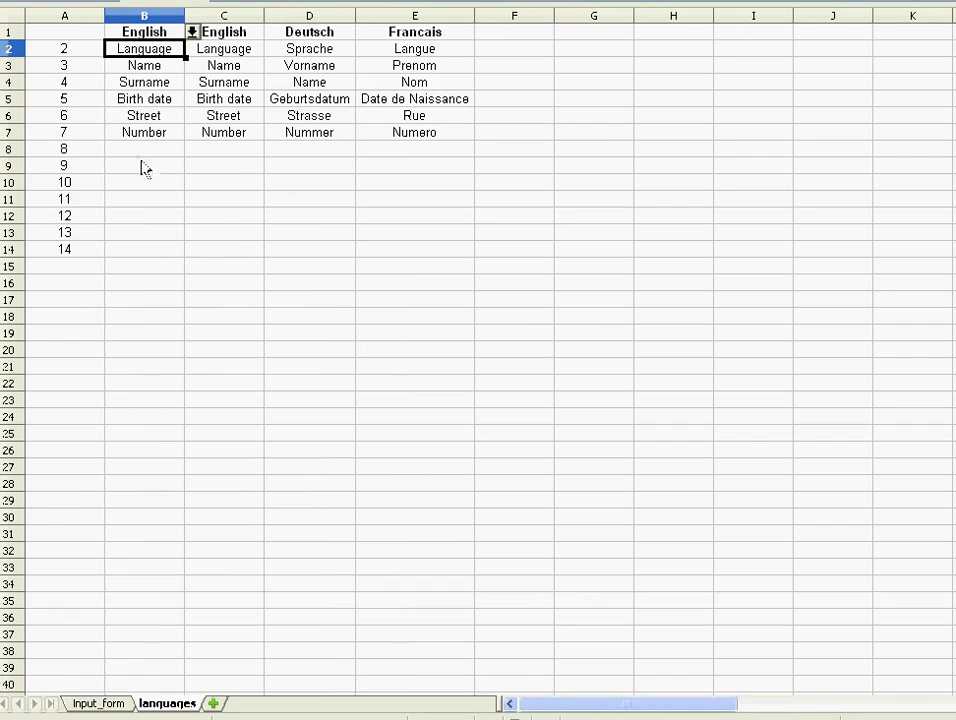
pyautogui.click(112, 705)
pyautogui.click(52, 120)
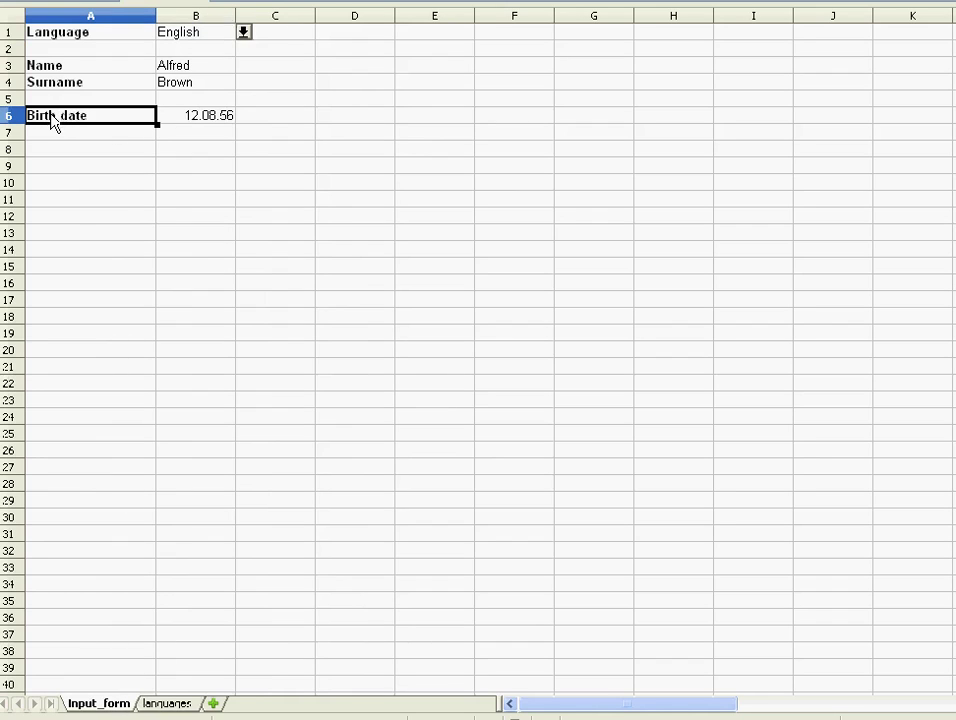
# - Add a Street label in A8 of the form by referencing languages cell B6
pyautogui.click(86, 150)
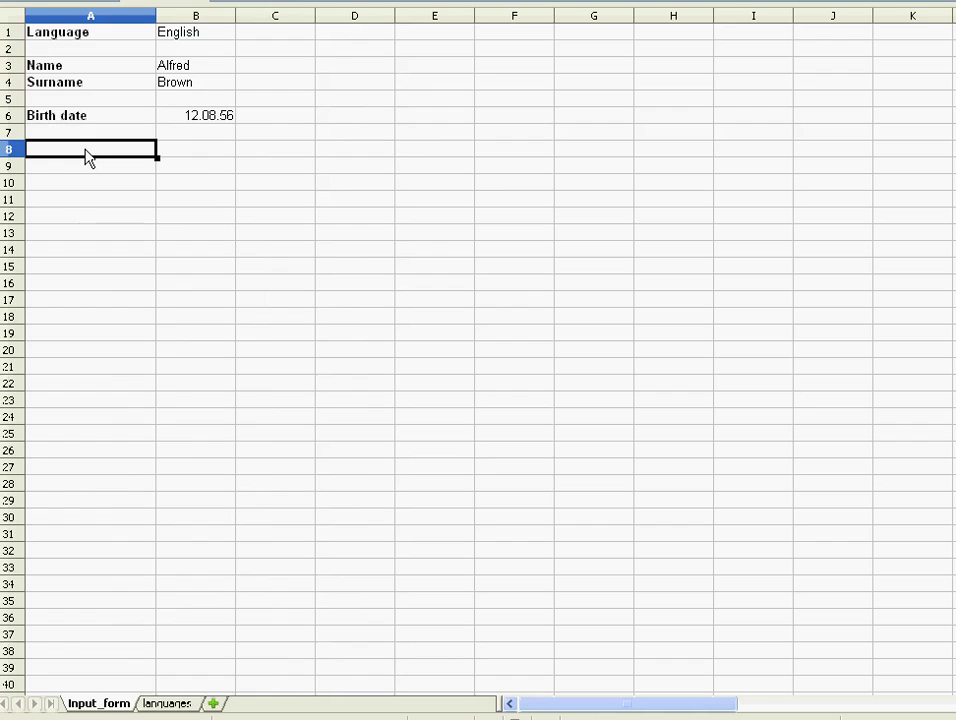
pyautogui.doubleClick(86, 157)
pyautogui.write('=')
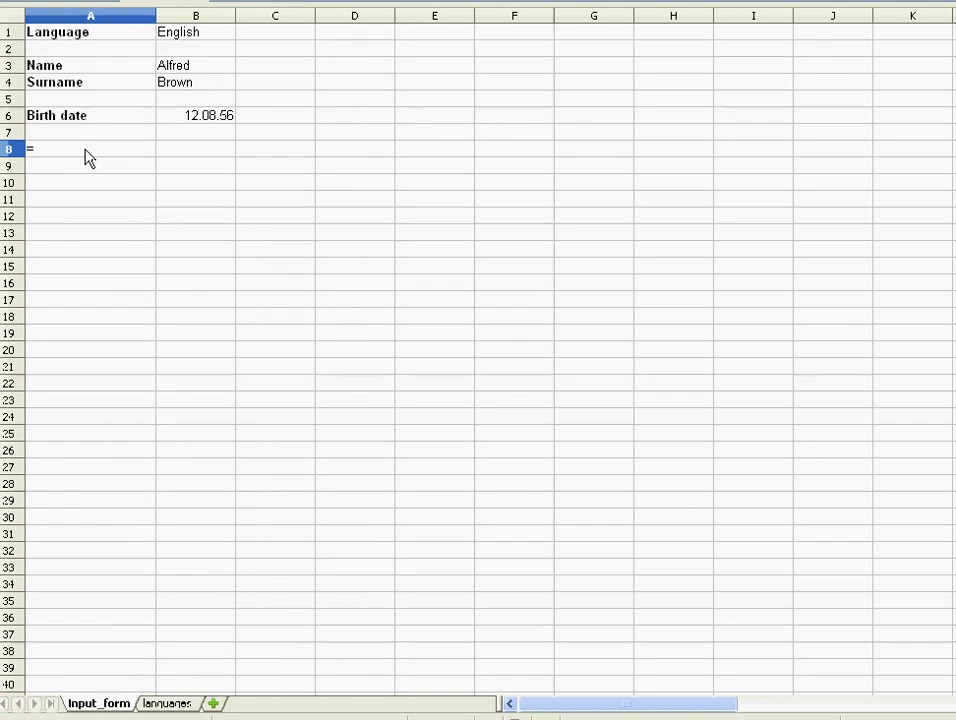
pyautogui.click(170, 704)
pyautogui.click(131, 115)
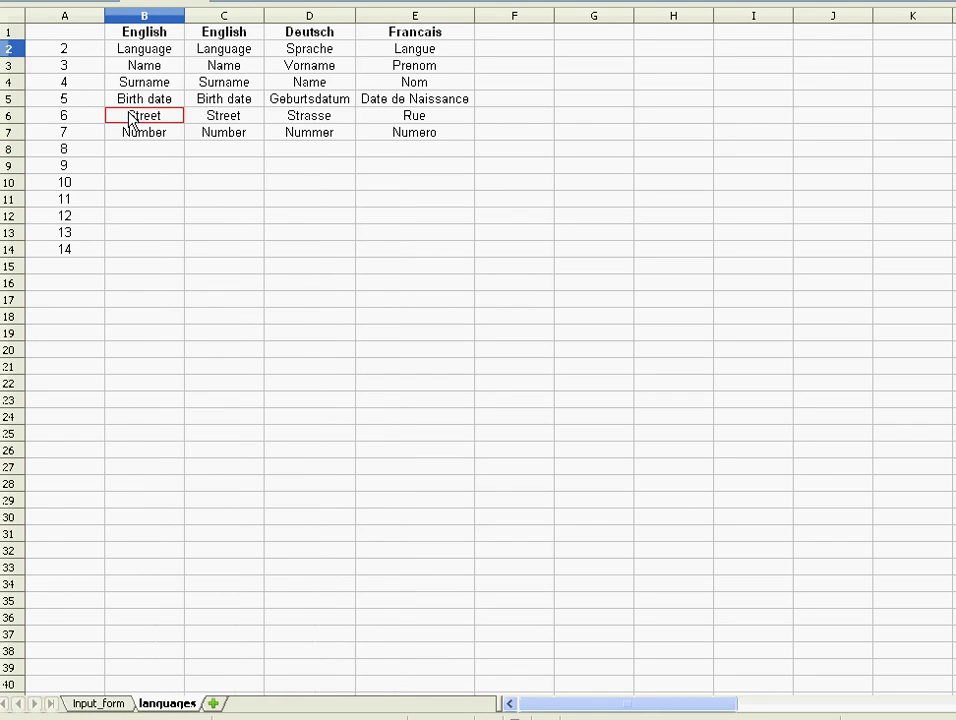
pyautogui.press('Return')
# - Add a Number label in A9 of the form by referencing languages cell B7
pyautogui.write('=')
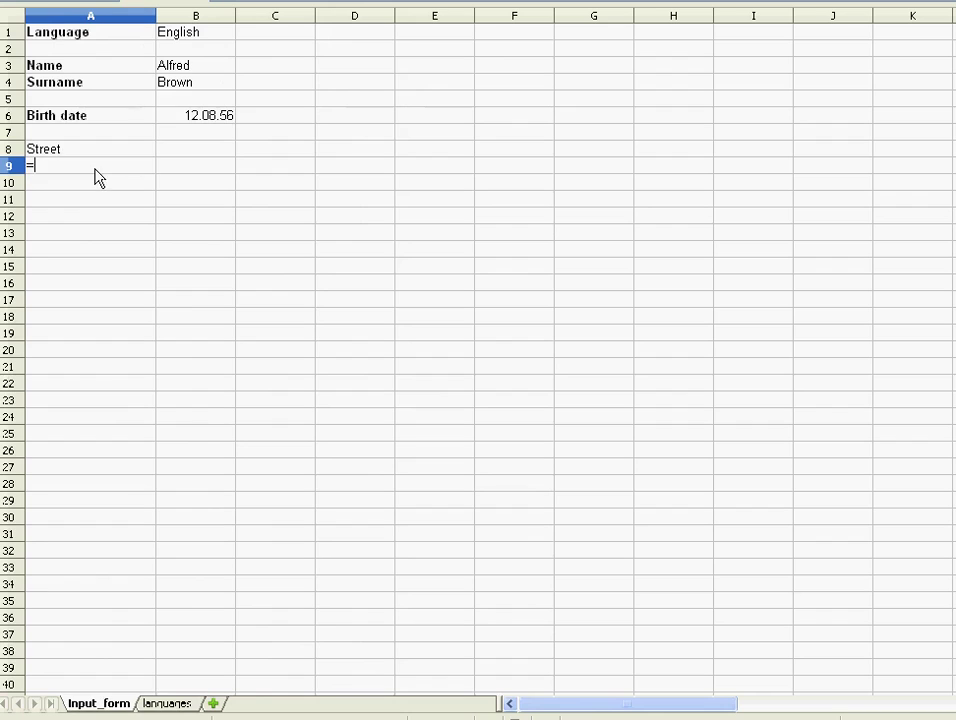
pyautogui.click(167, 704)
pyautogui.click(145, 134)
pyautogui.press('Return')
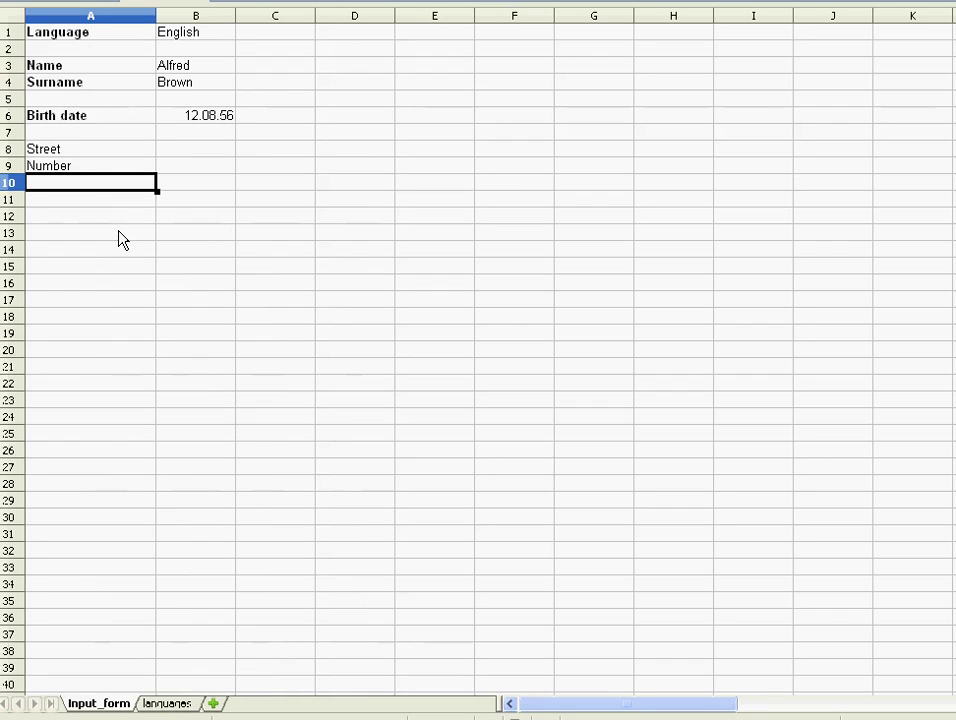
# - Return to the languages sheet with the translation table
pyautogui.click(176, 706)
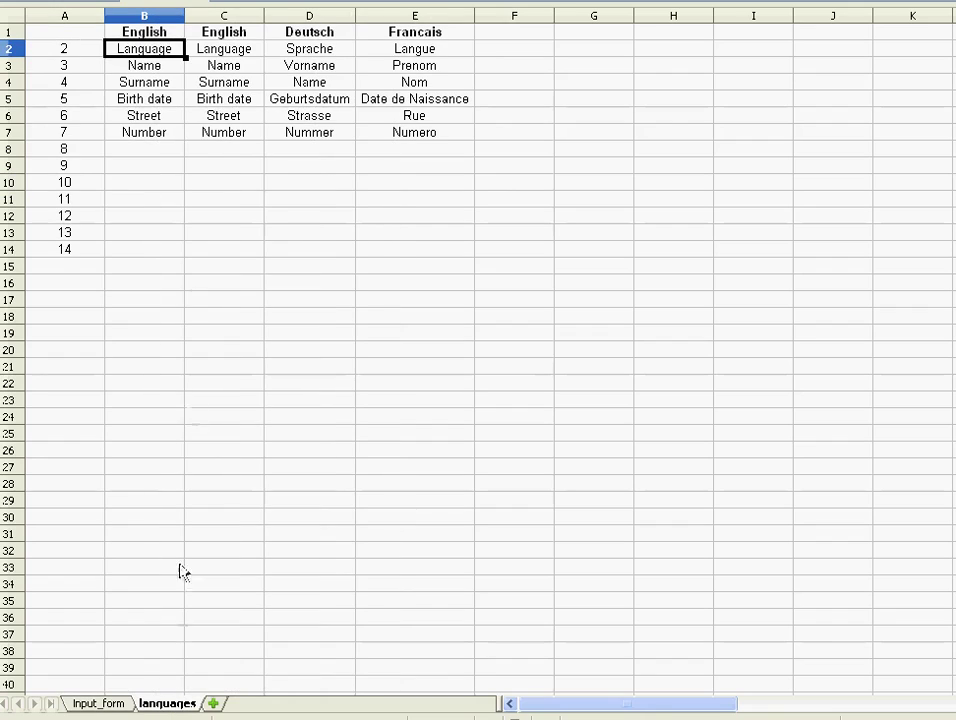